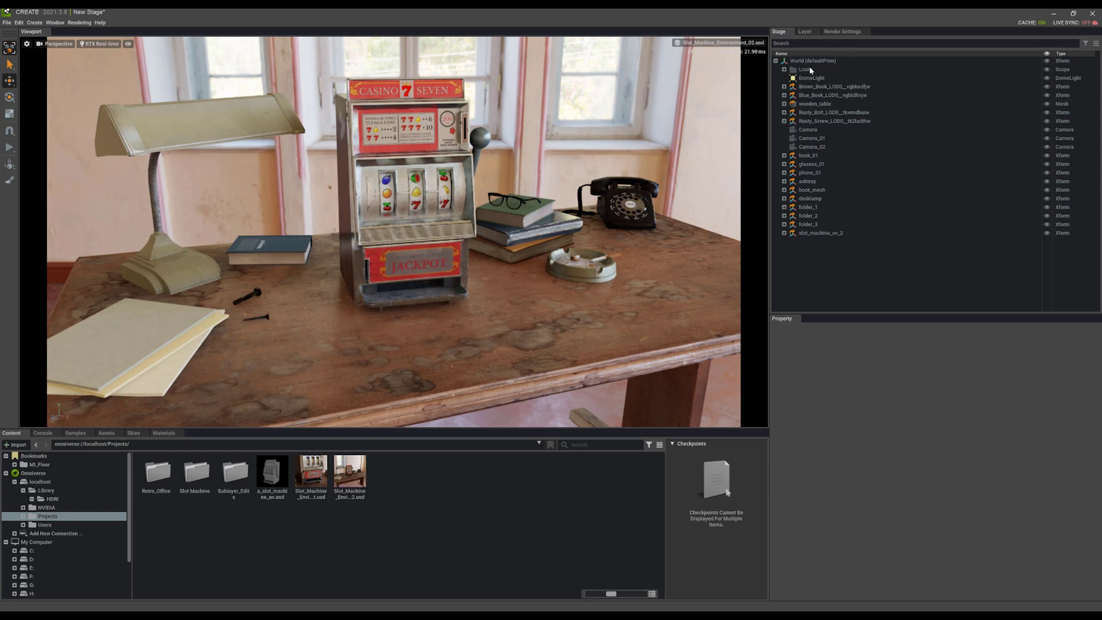
# Switch between the Layer and Stage tabs to compare the layer stack with the prim tree.
pyautogui.click(806, 32)
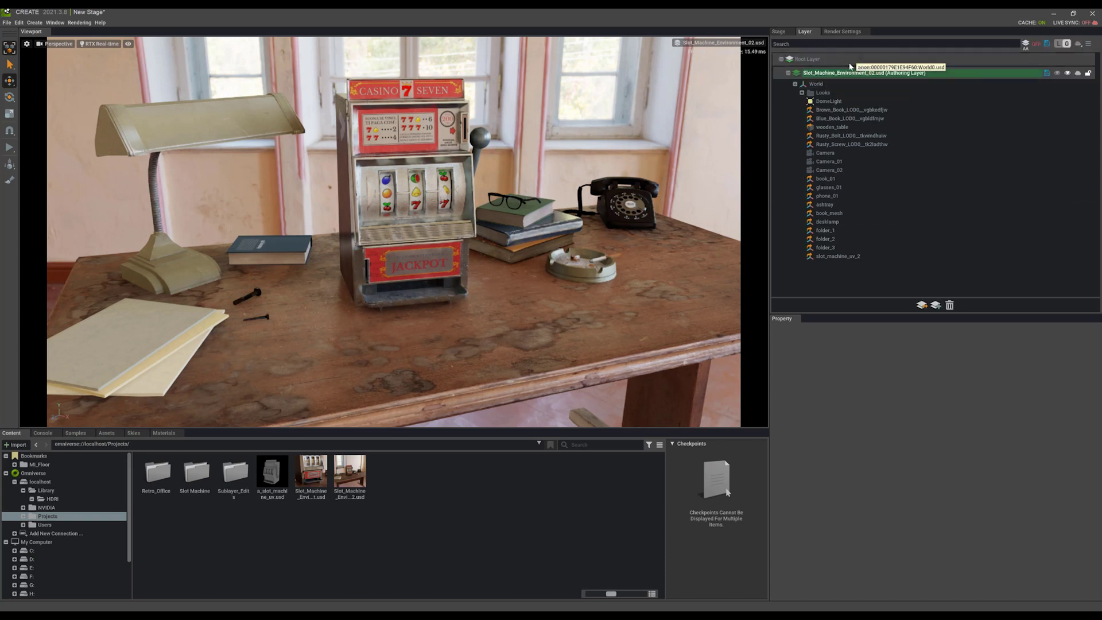
pyautogui.click(789, 74)
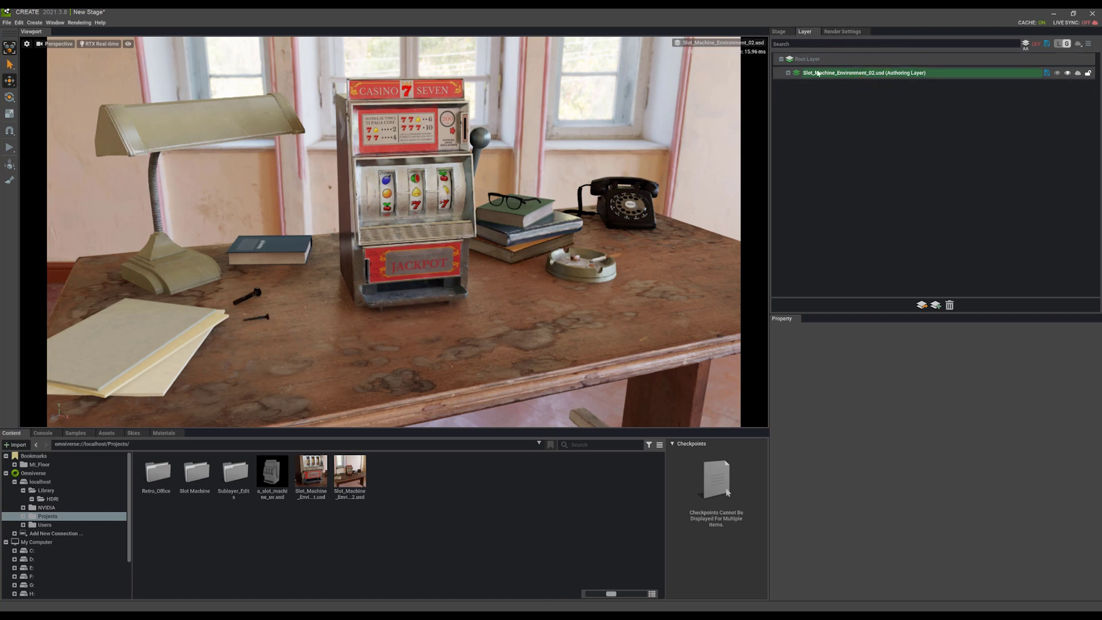
pyautogui.click(780, 33)
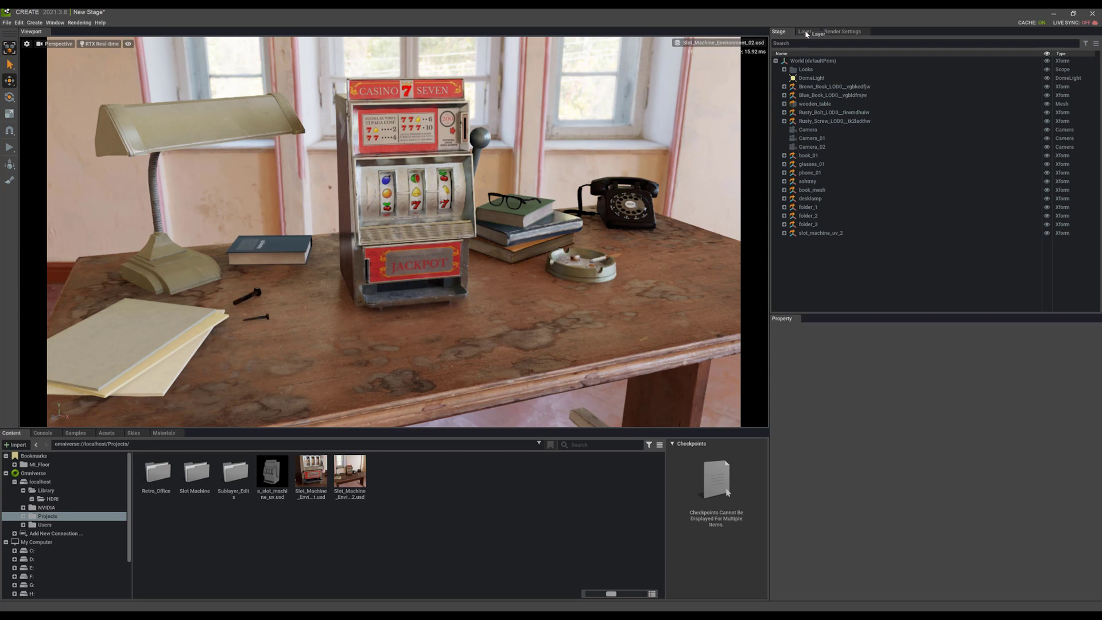
pyautogui.click(805, 32)
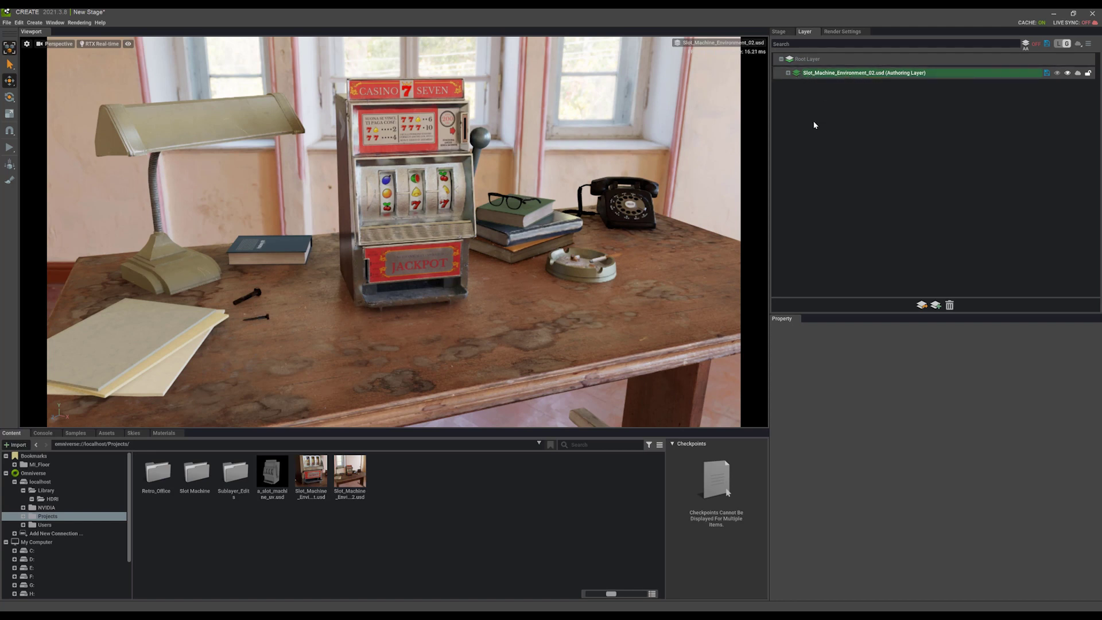
pyautogui.click(780, 33)
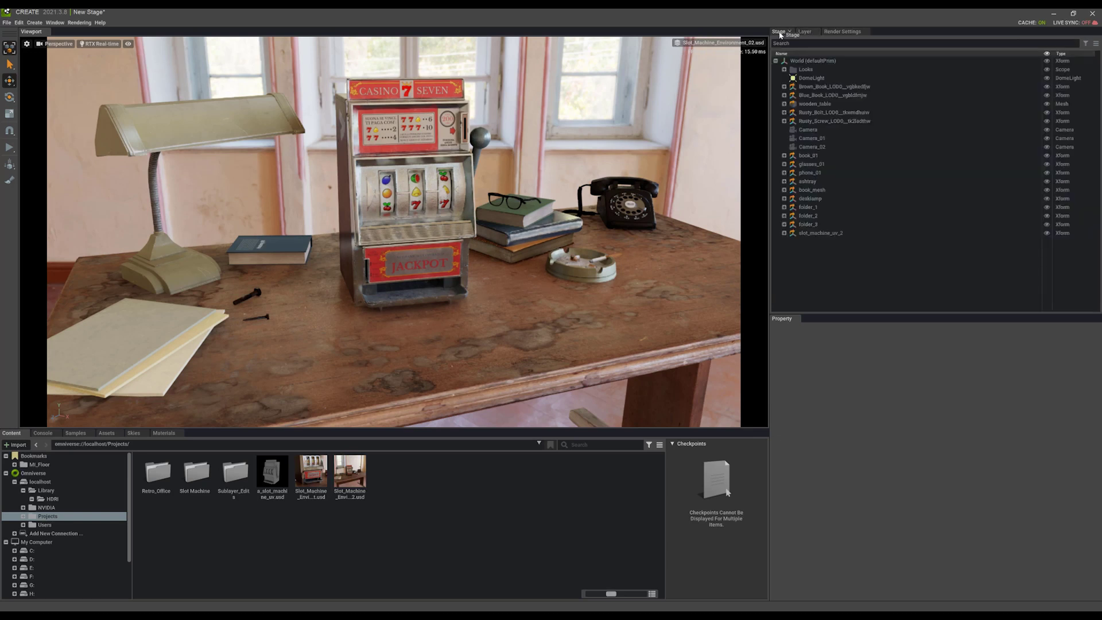
# Bring the camera closer, inspect DomeLight, Blue_Book_LOD0 and Rusty_Screw_LOD0, then frame book_01.
pyautogui.scroll(5, 455, 222)
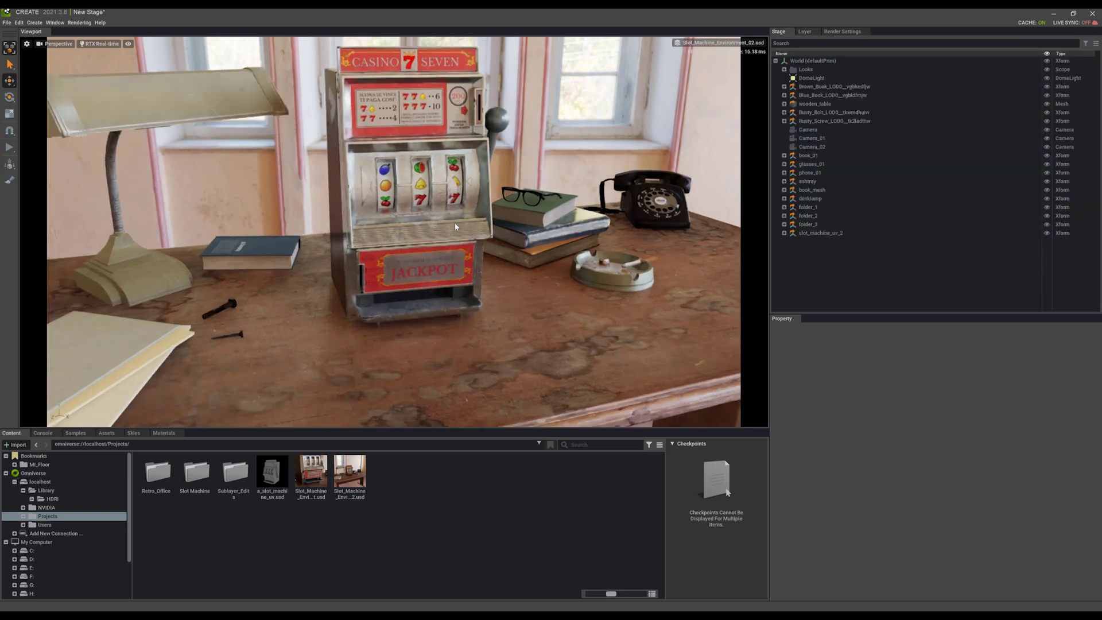
pyautogui.moveTo(478, 223); pyautogui.dragTo(503, 247, button='right')
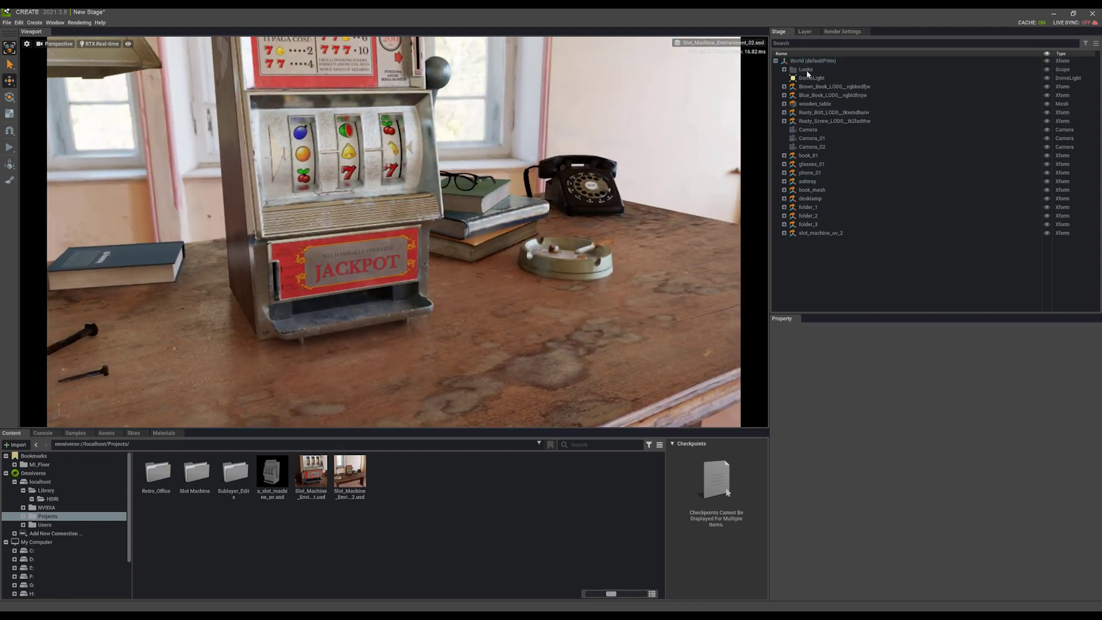
pyautogui.click(811, 77)
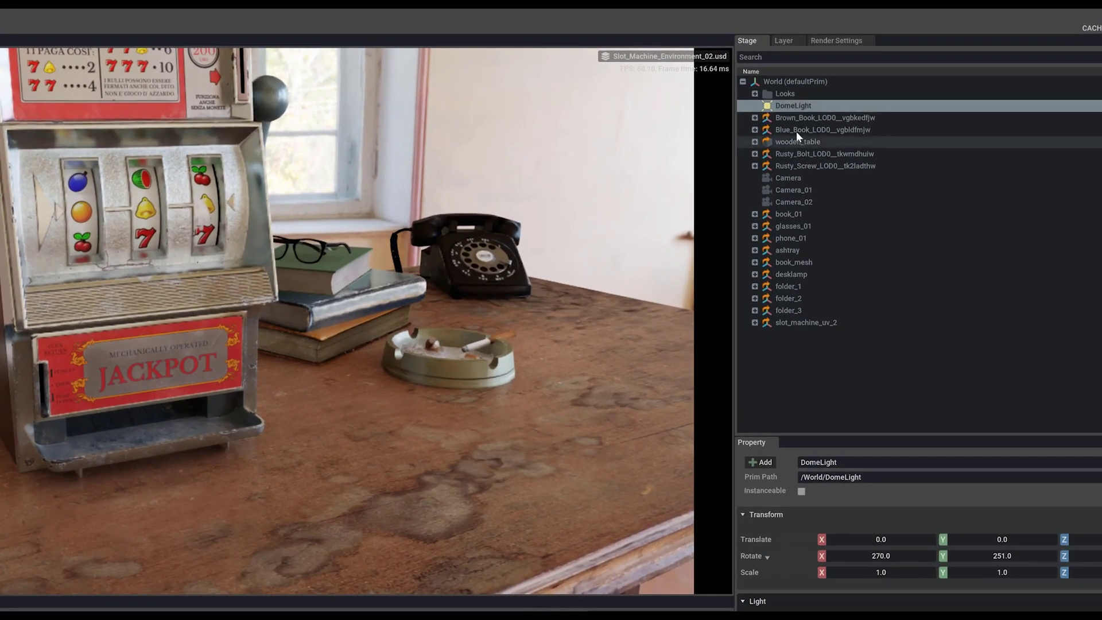
pyautogui.click(798, 127)
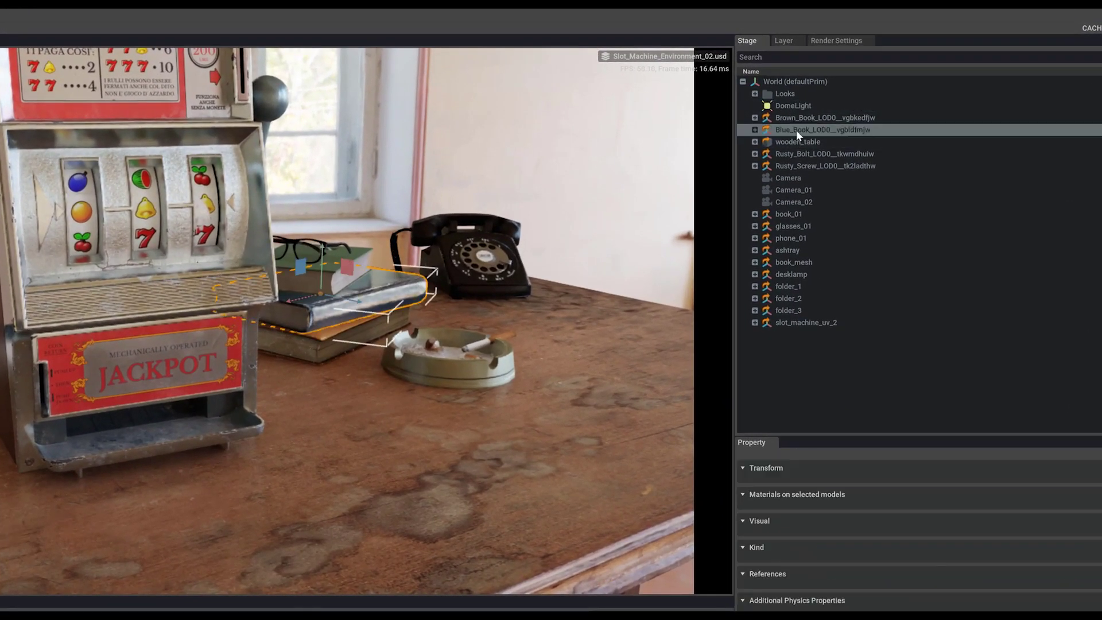
pyautogui.click(794, 166)
pyautogui.click(797, 212)
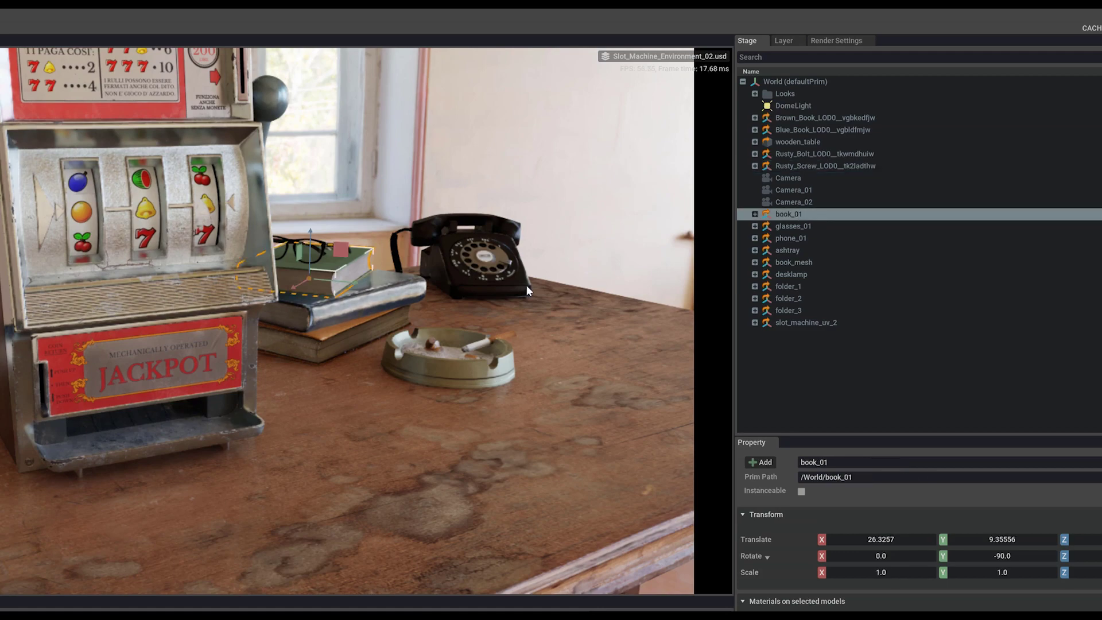
pyautogui.press('f')
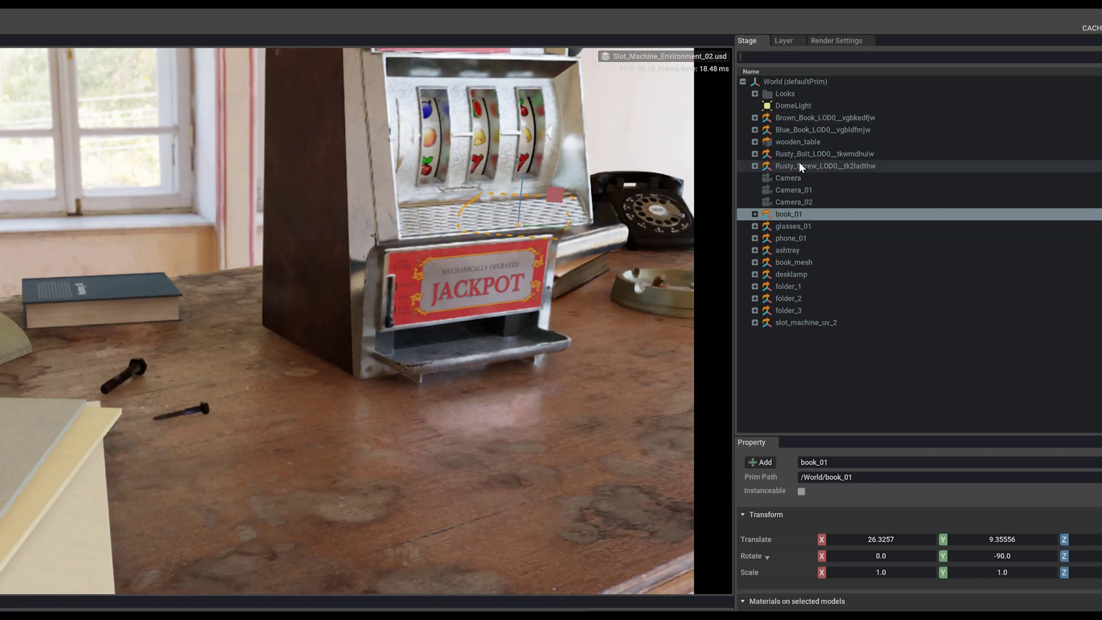
# Inspect Rusty_Screw_LOD0's Materials and Geom children, then return to the layer hierarchy with its tree folded.
pyautogui.click(755, 166)
pyautogui.click(801, 179)
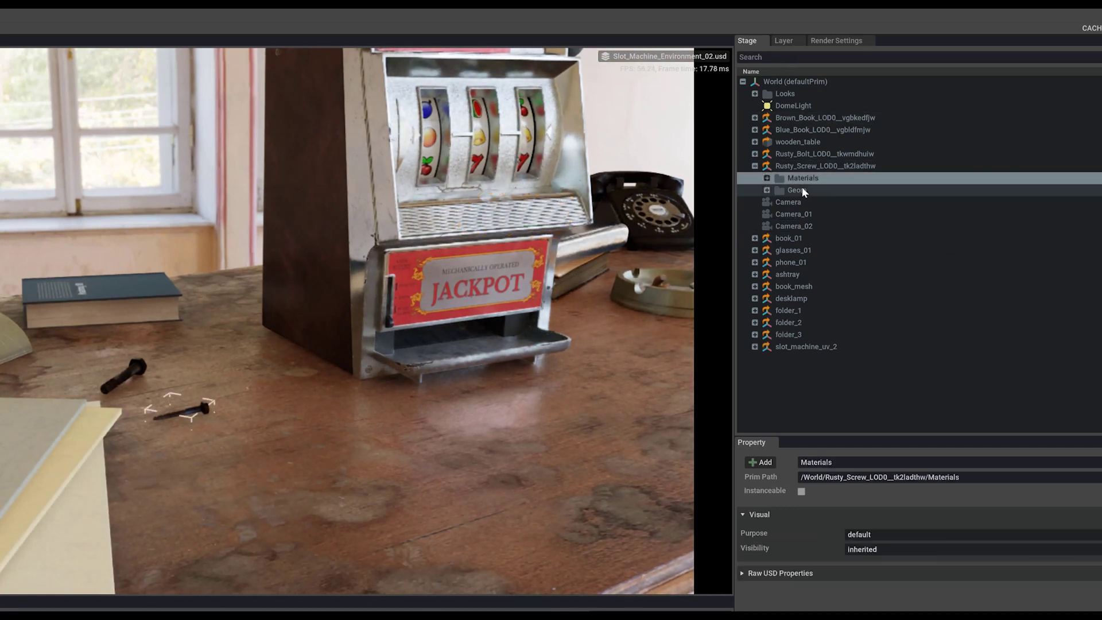
pyautogui.click(802, 188)
pyautogui.click(755, 166)
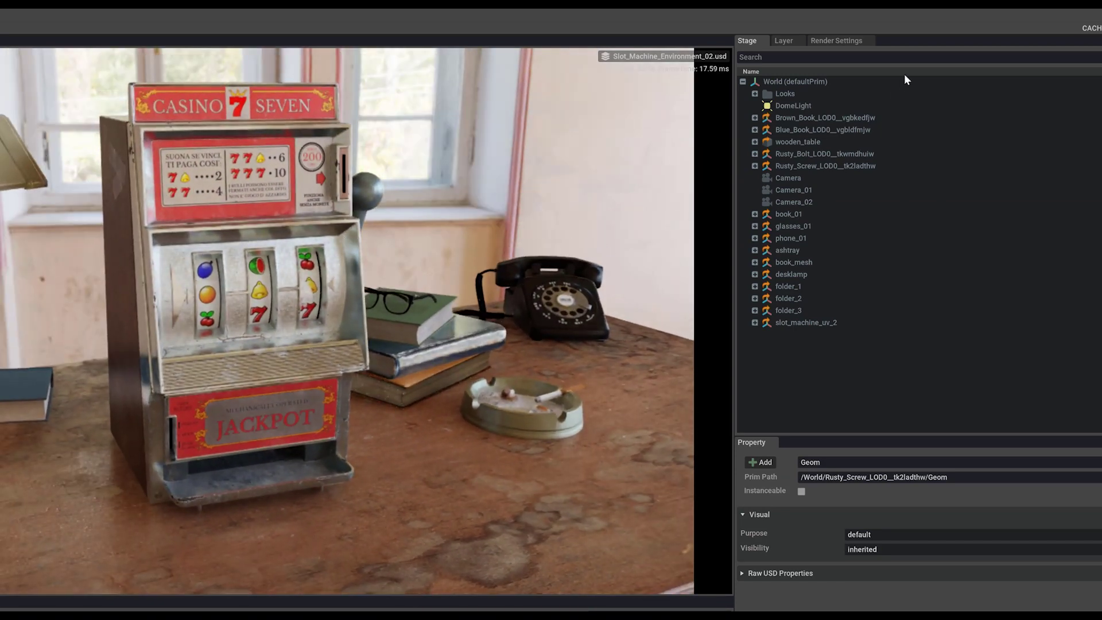
pyautogui.click(782, 41)
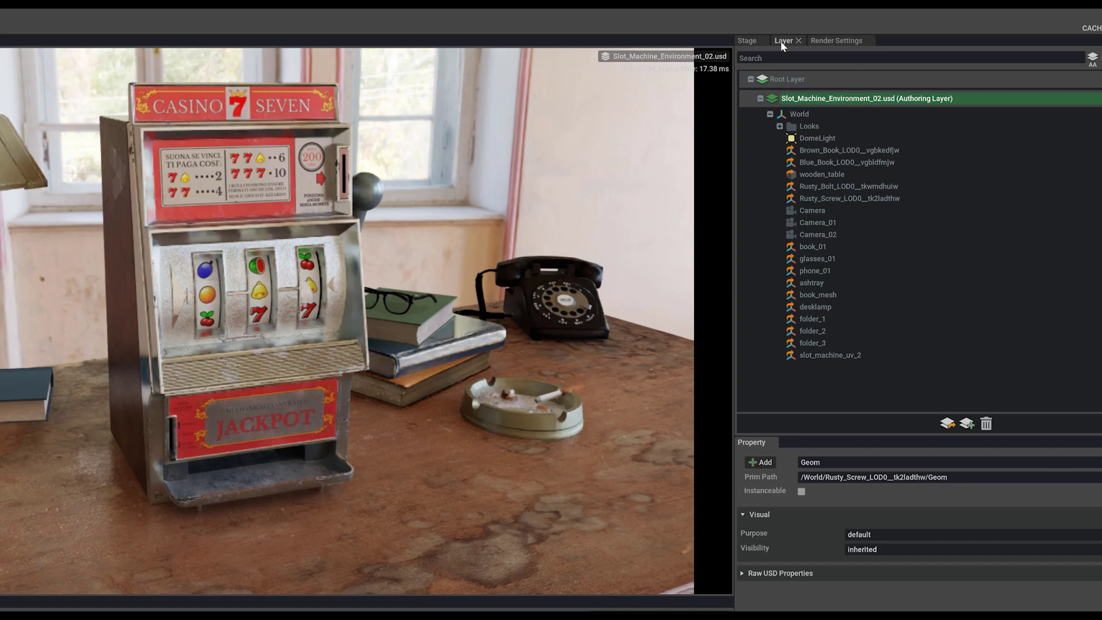
pyautogui.click(760, 98)
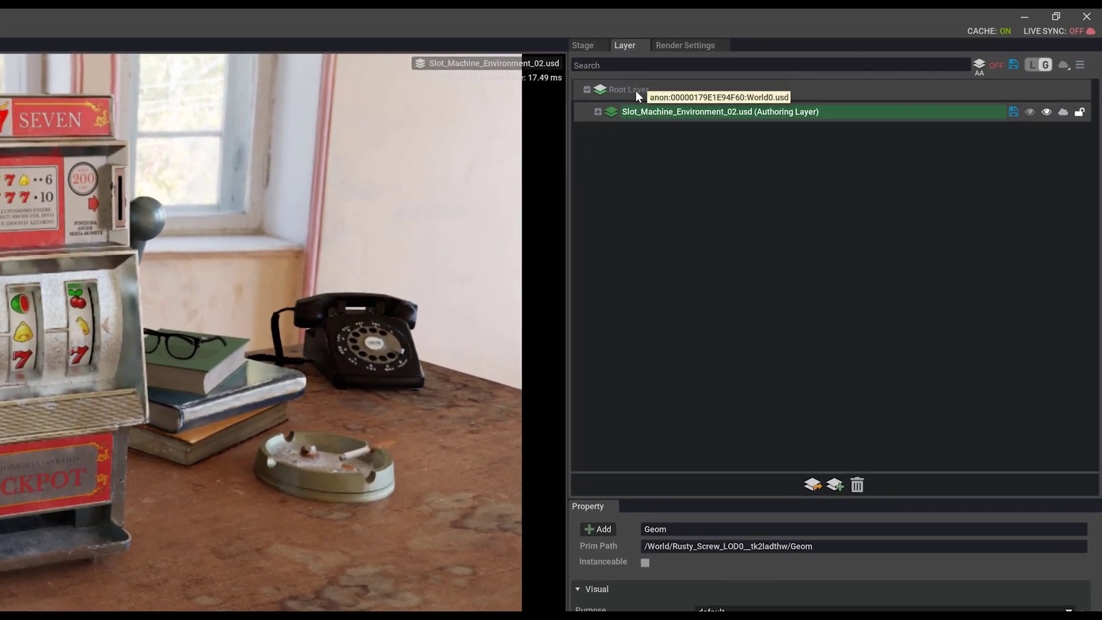
# Remove Slot_Machine_Environment_02.usd via Remove Layer and confirm the Removing Layer prompt.
pyautogui.click(635, 89)
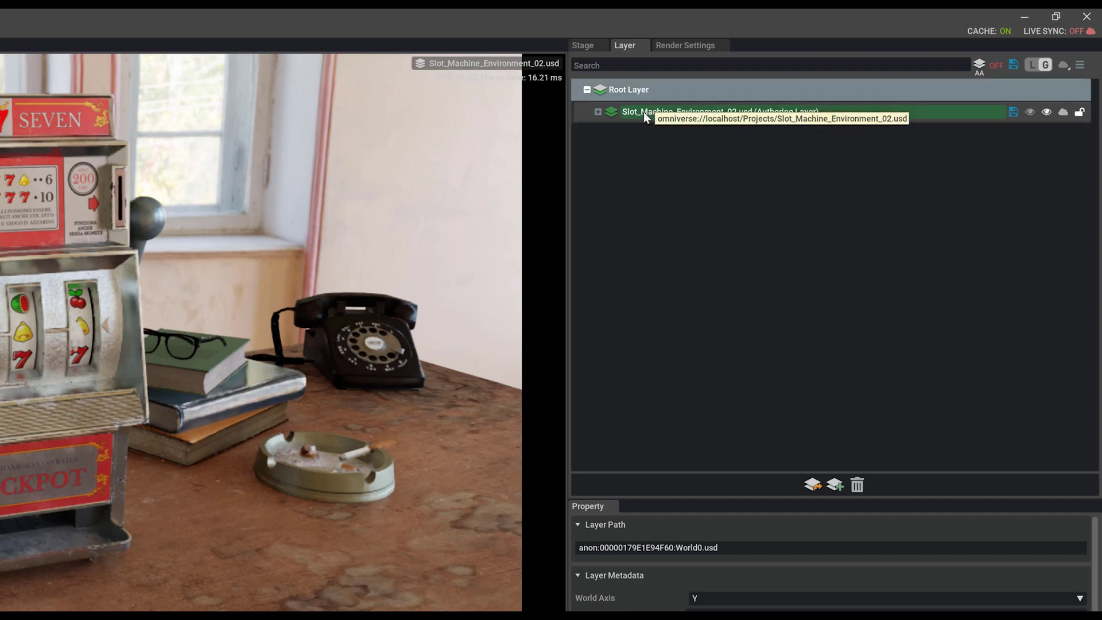
pyautogui.rightClick(644, 114)
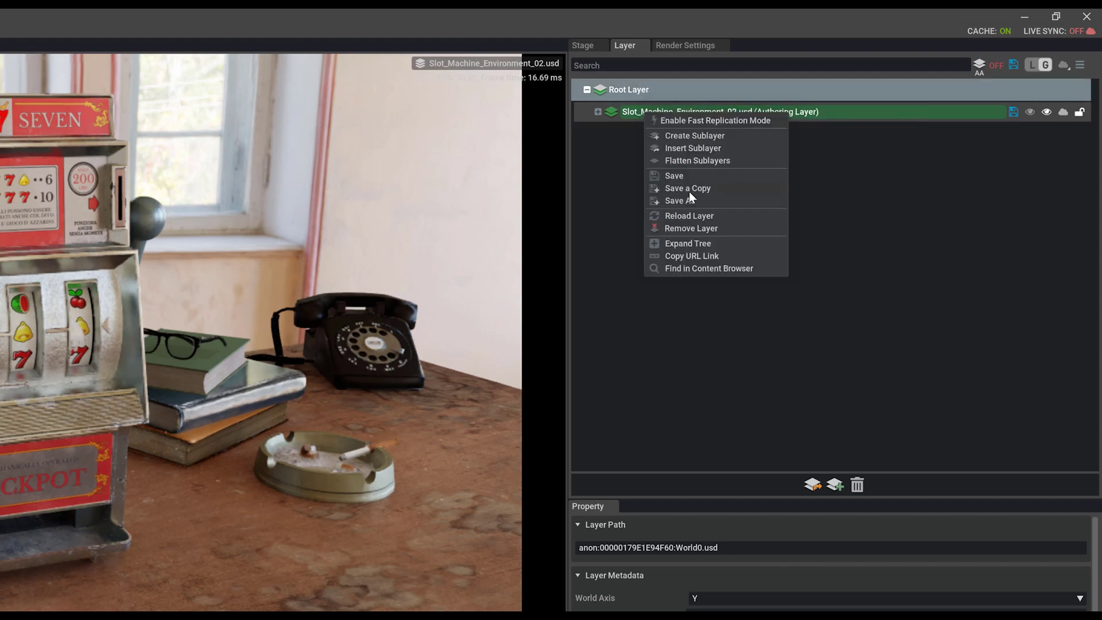
pyautogui.click(679, 227)
pyautogui.click(200, 522)
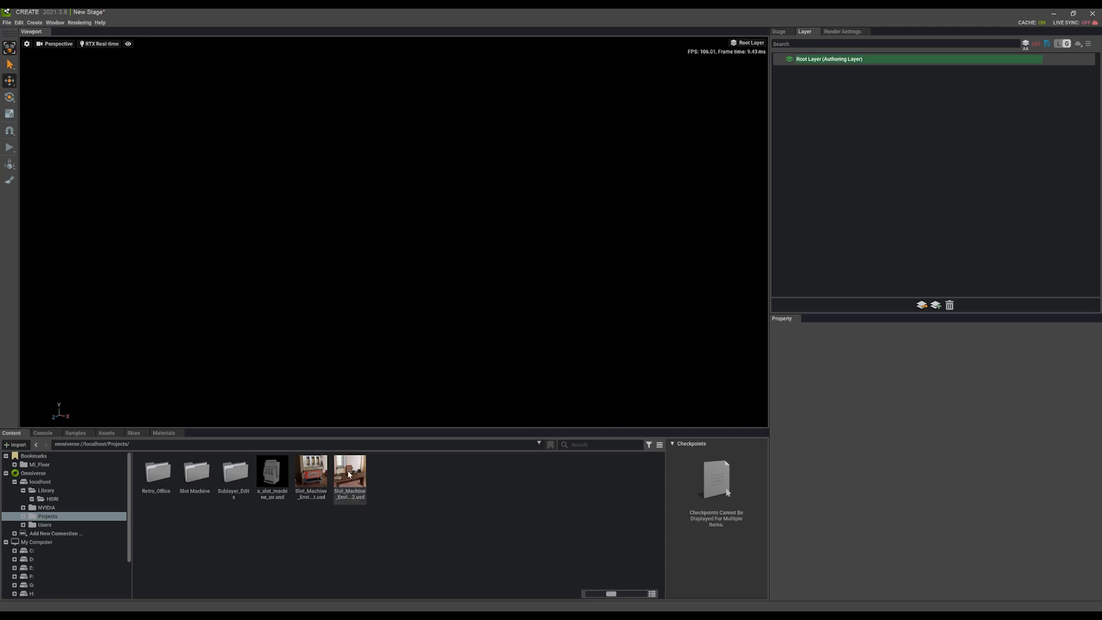
# Drag Slot_Machine_Environment_02.usd from the Content browser under the Root Layer, then toggle its visibility off and on.
pyautogui.moveTo(348, 474); pyautogui.dragTo(823, 65)
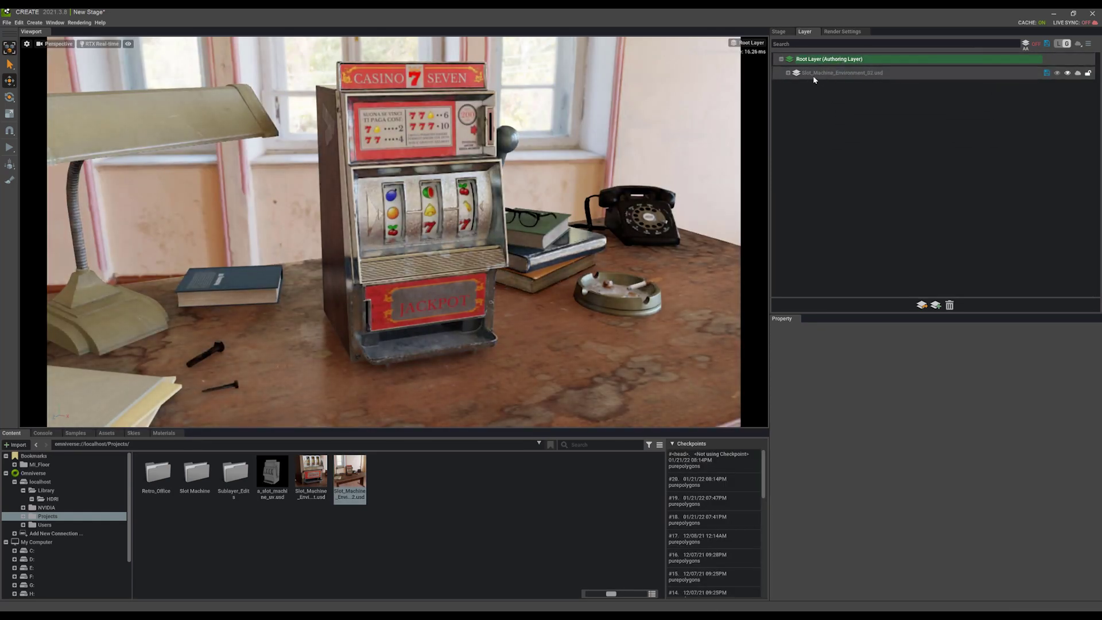
pyautogui.click(835, 75)
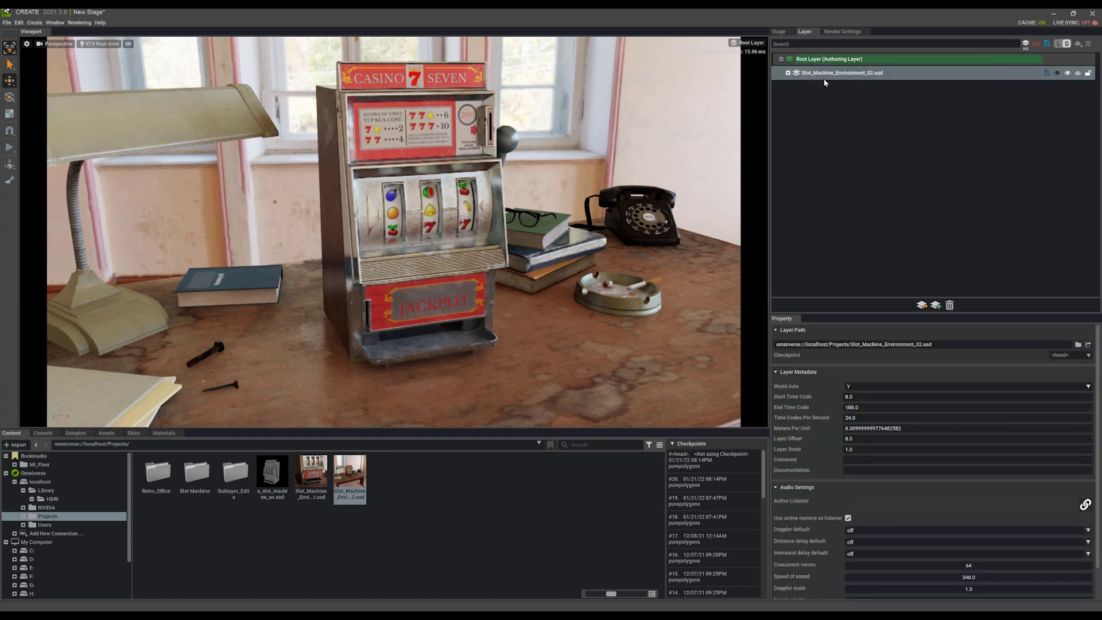
pyautogui.click(780, 33)
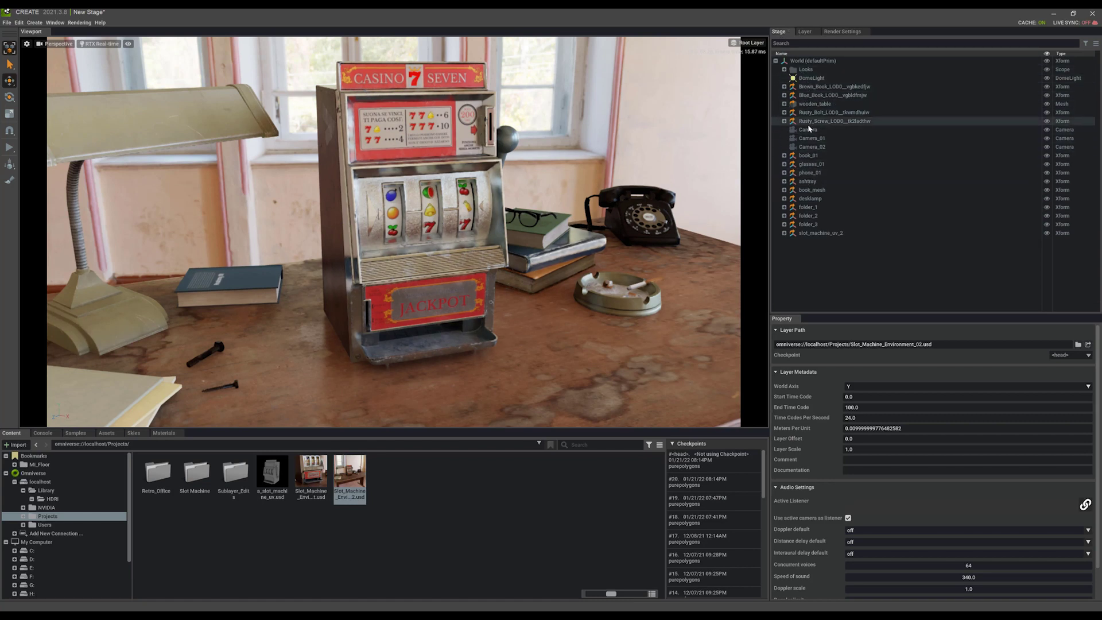
pyautogui.click(805, 33)
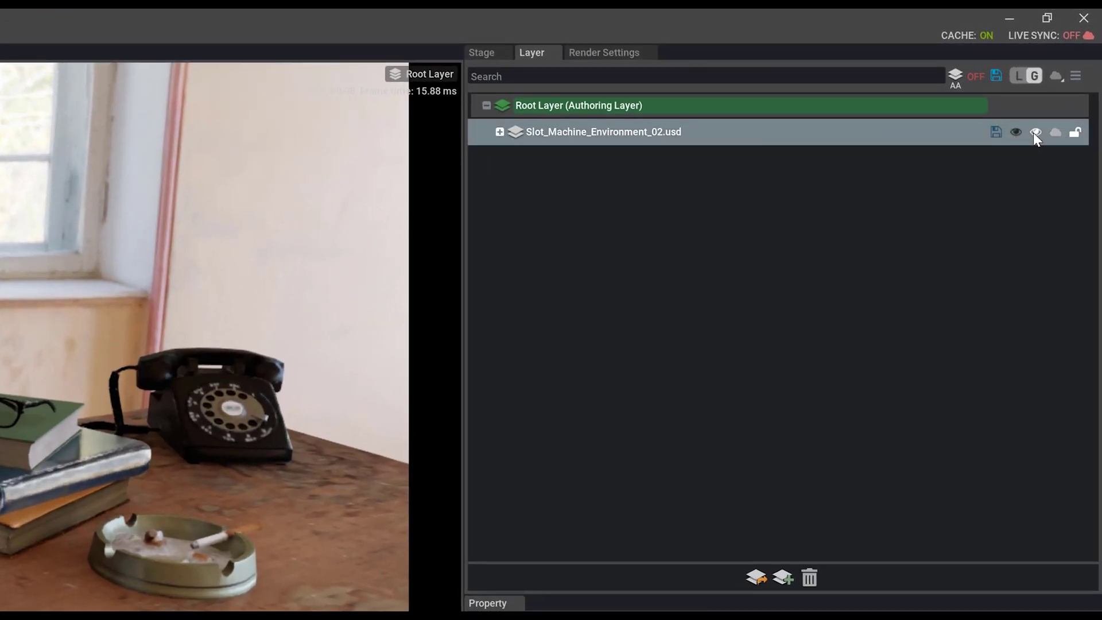
pyautogui.click(1034, 132)
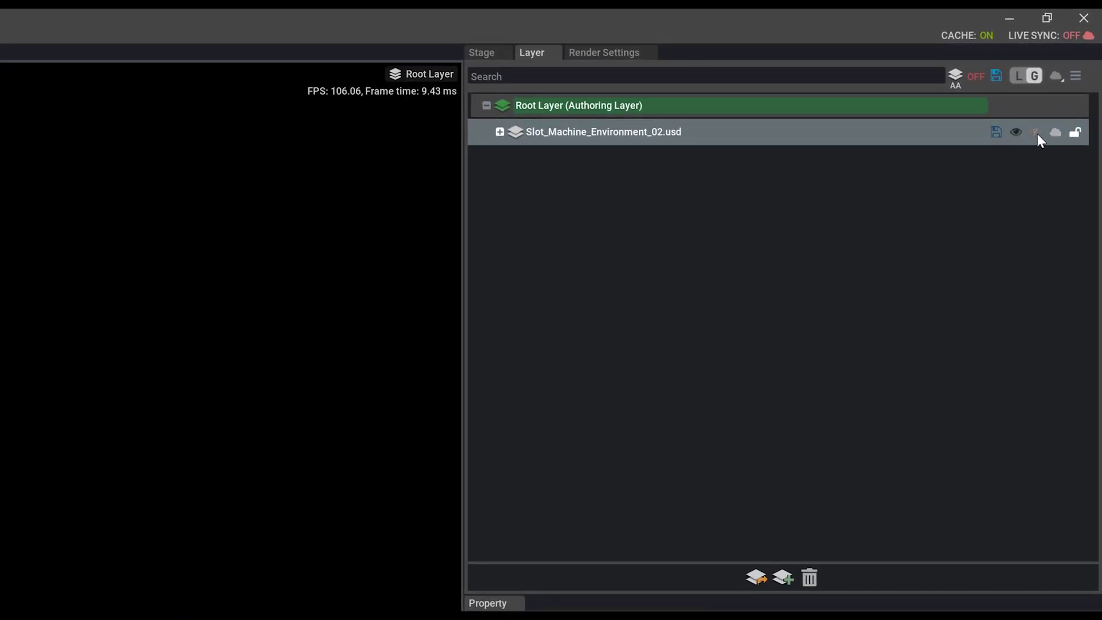
pyautogui.click(1035, 133)
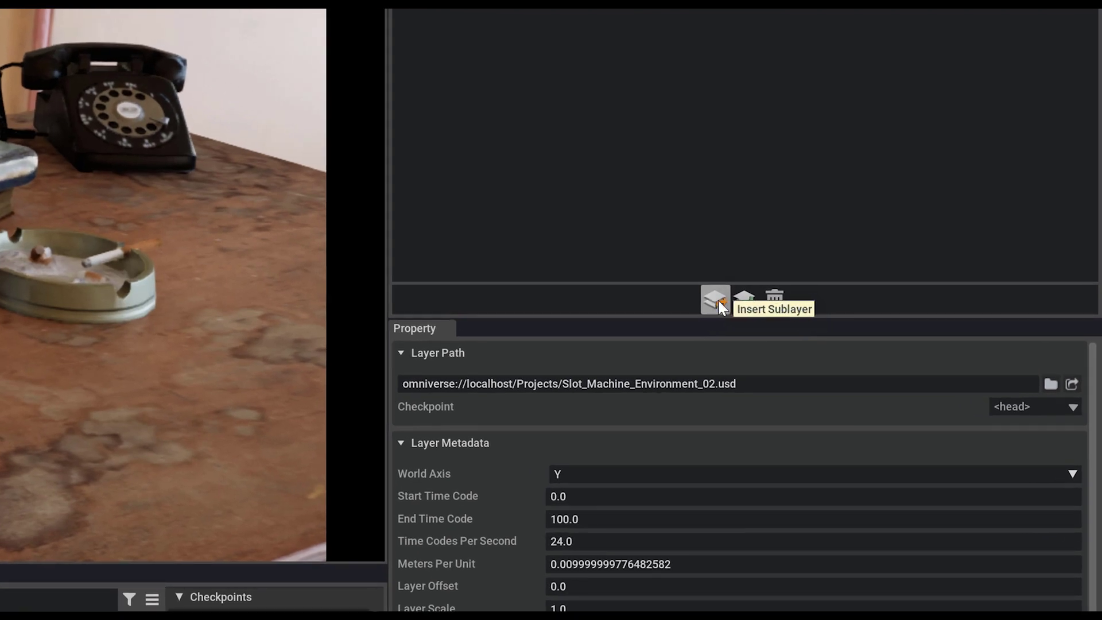
# Insert calendar_01.usd from Projects > Retro_Office > Props as a new sublayer.
pyautogui.click(717, 300)
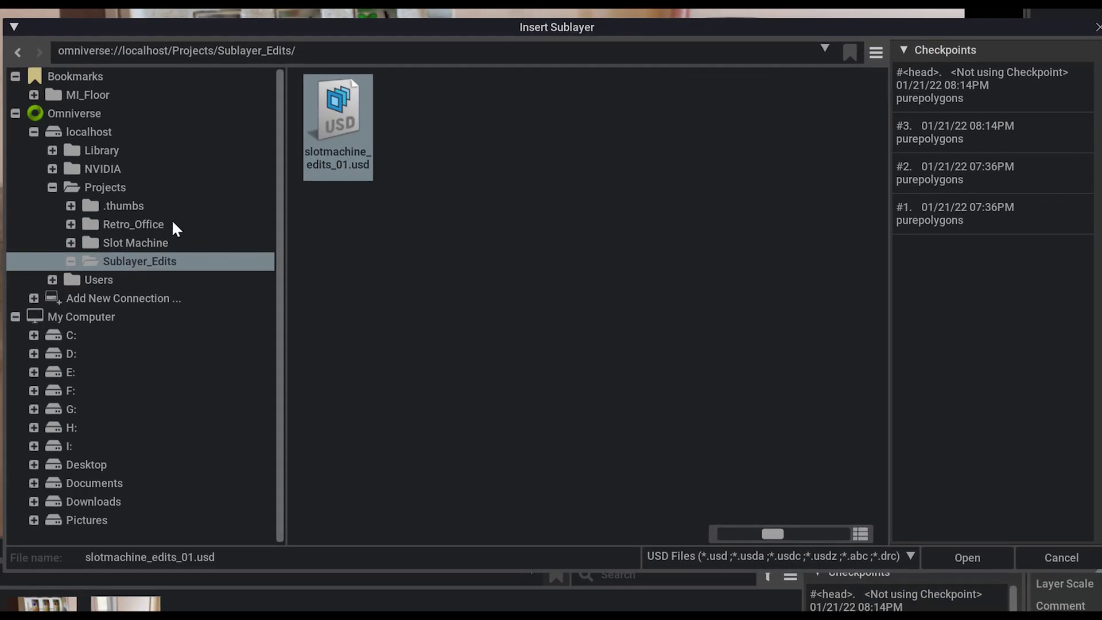
pyautogui.click(115, 190)
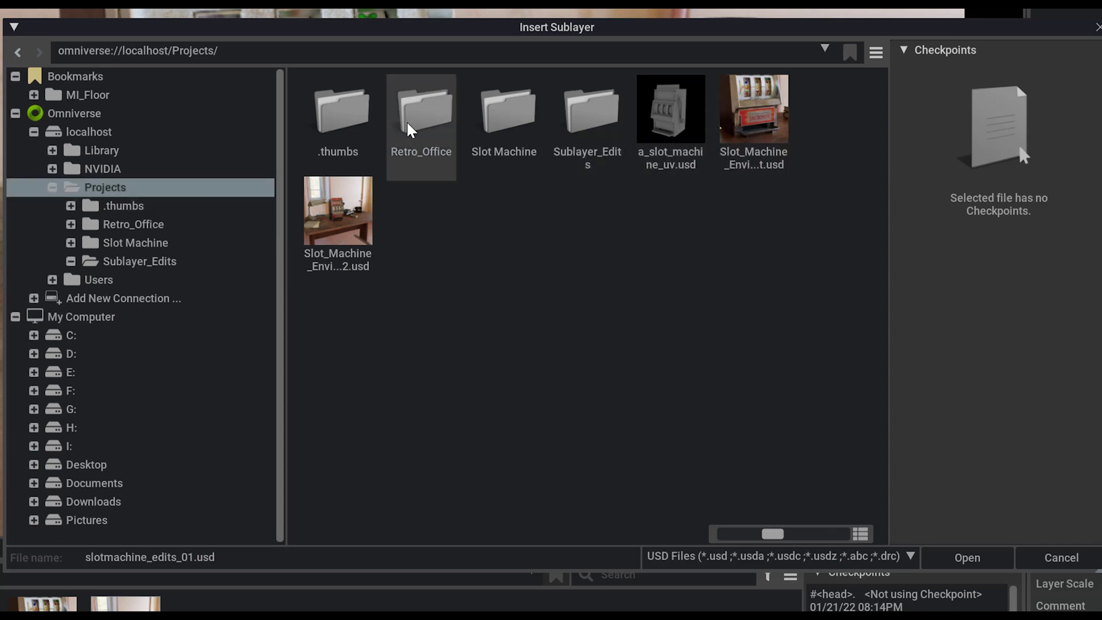
pyautogui.doubleClick(422, 123)
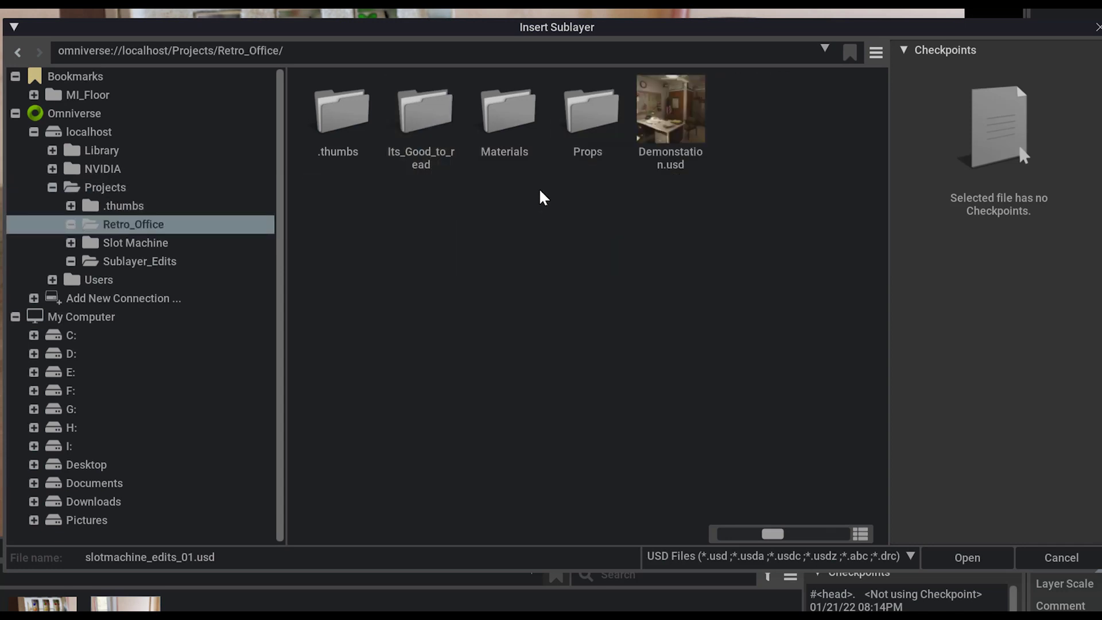
pyautogui.doubleClick(589, 118)
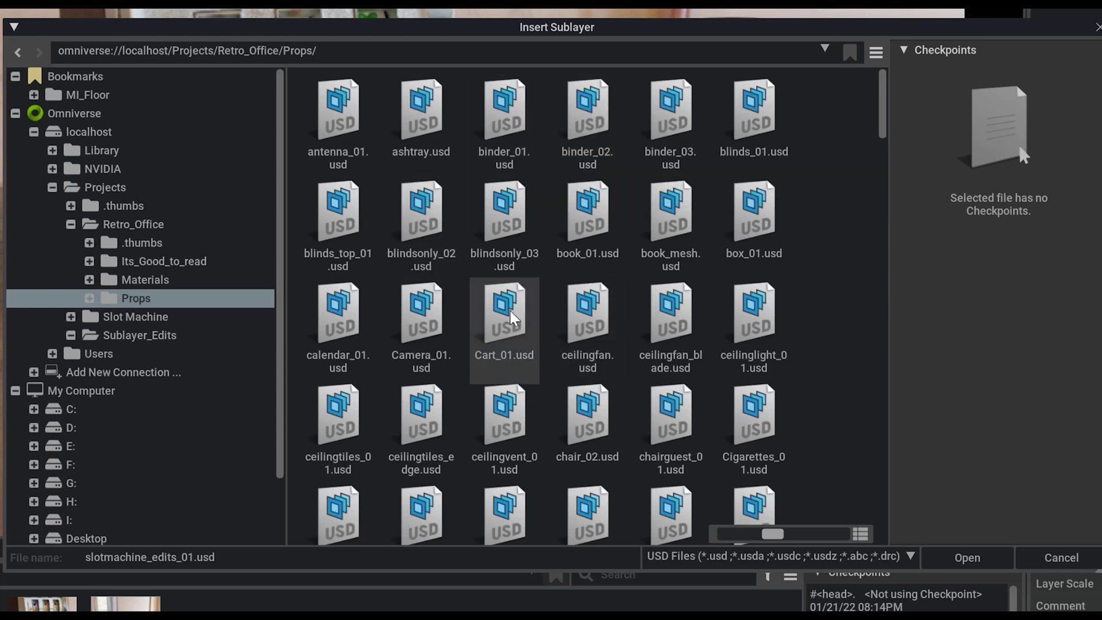
pyautogui.click(326, 319)
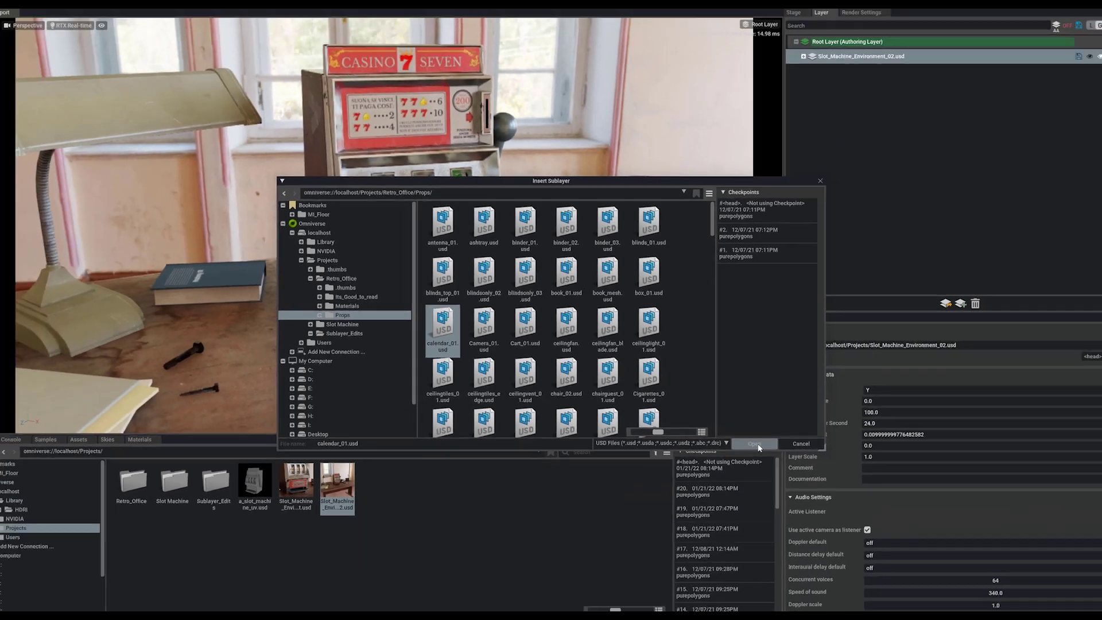
pyautogui.click(755, 444)
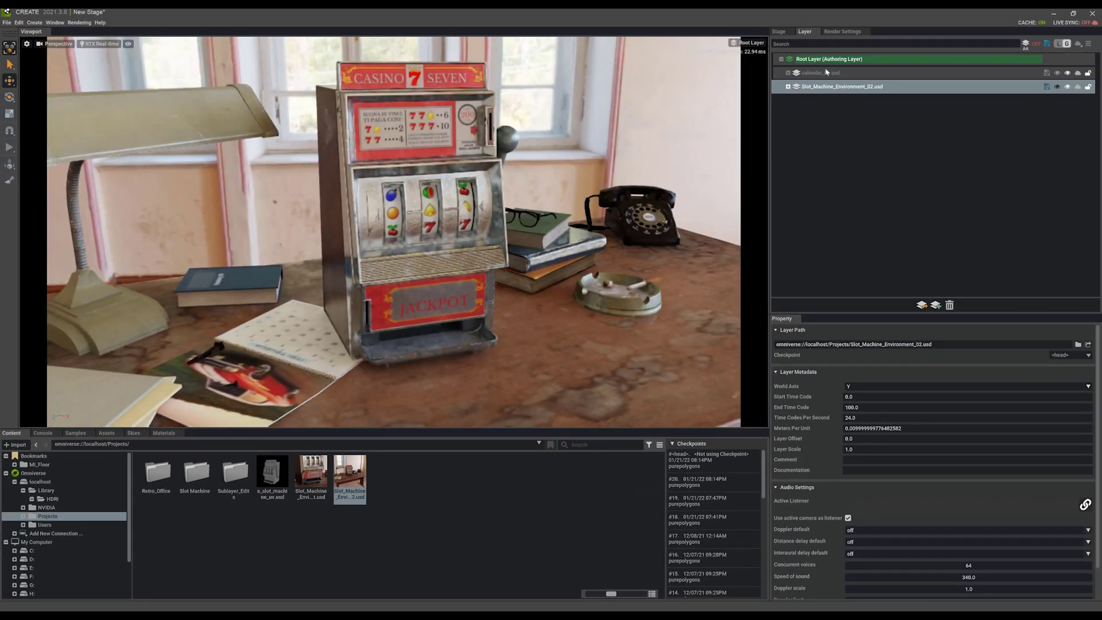
# Select the calendar, expand its Root prim in the Stage tree, and frame it in the viewport.
pyautogui.click(816, 76)
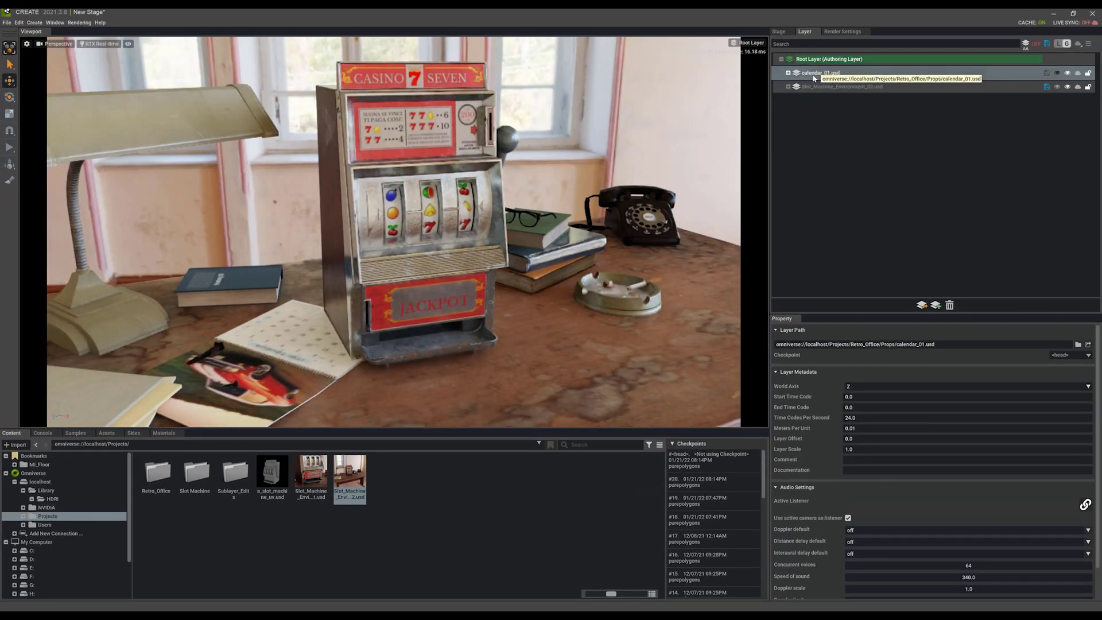
pyautogui.scroll(5, 371, 271)
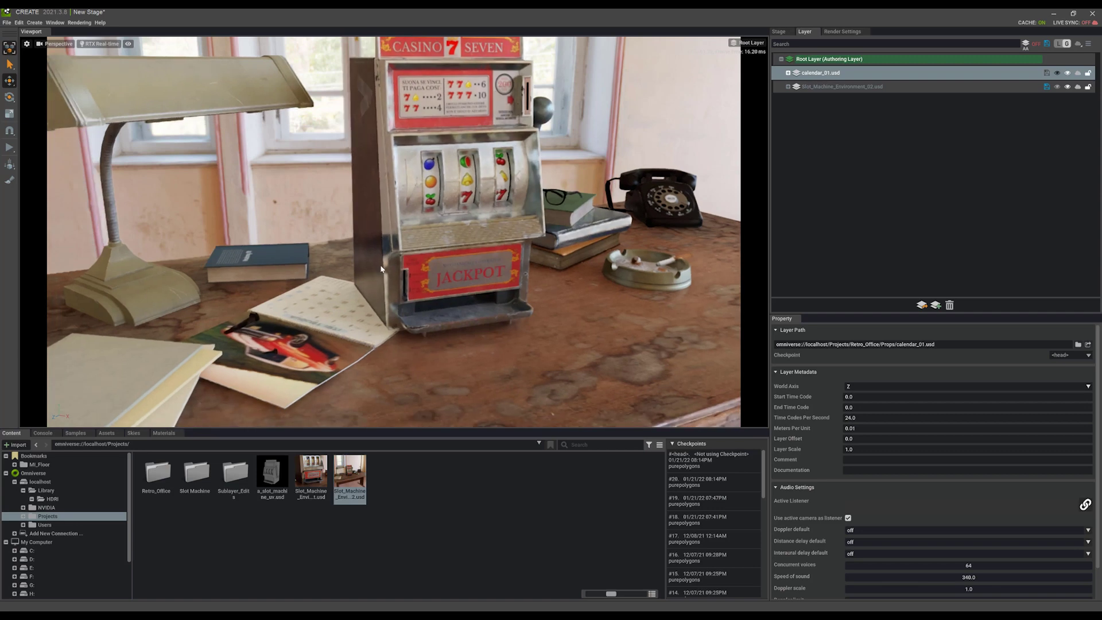
pyautogui.scroll(3, 364, 275)
pyautogui.click(363, 275)
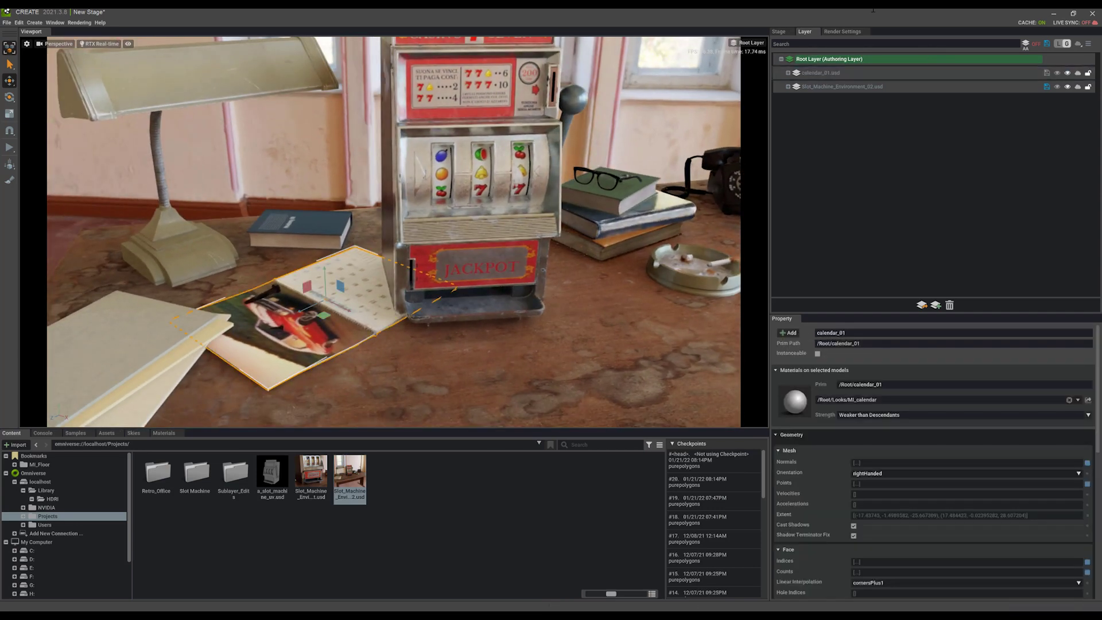
pyautogui.click(778, 32)
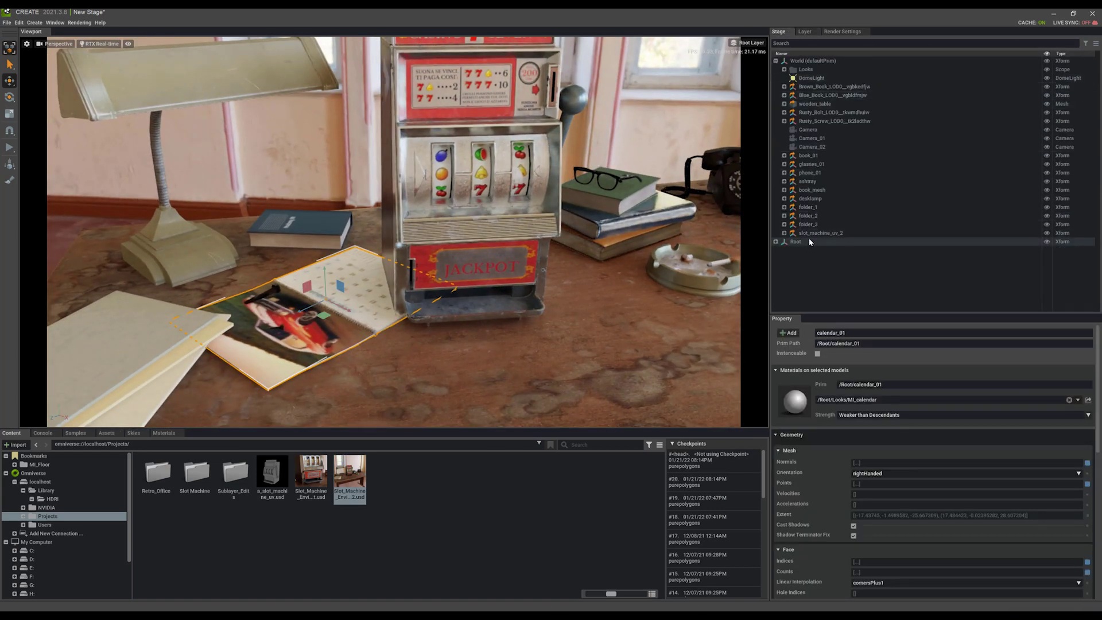
pyautogui.click(775, 241)
pyautogui.click(795, 242)
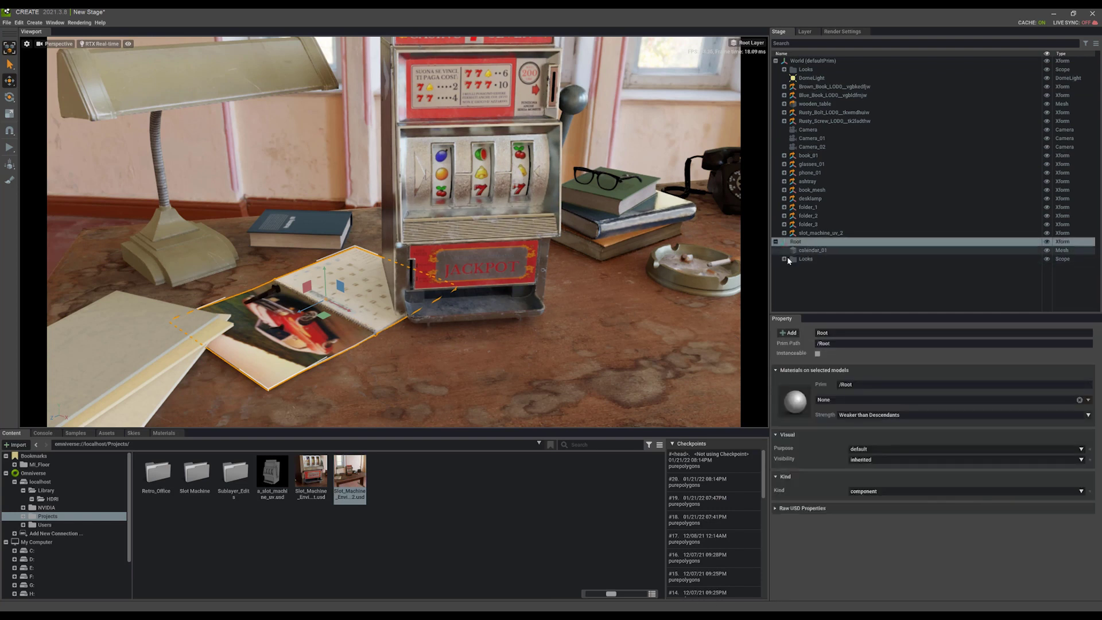
pyautogui.click(784, 259)
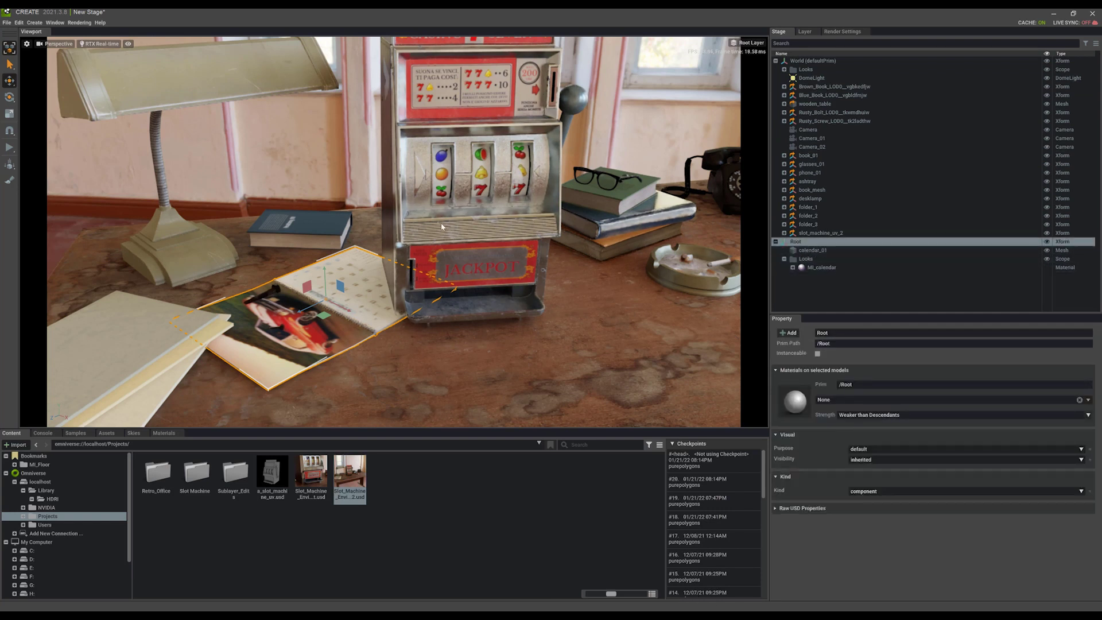
pyautogui.press('f')
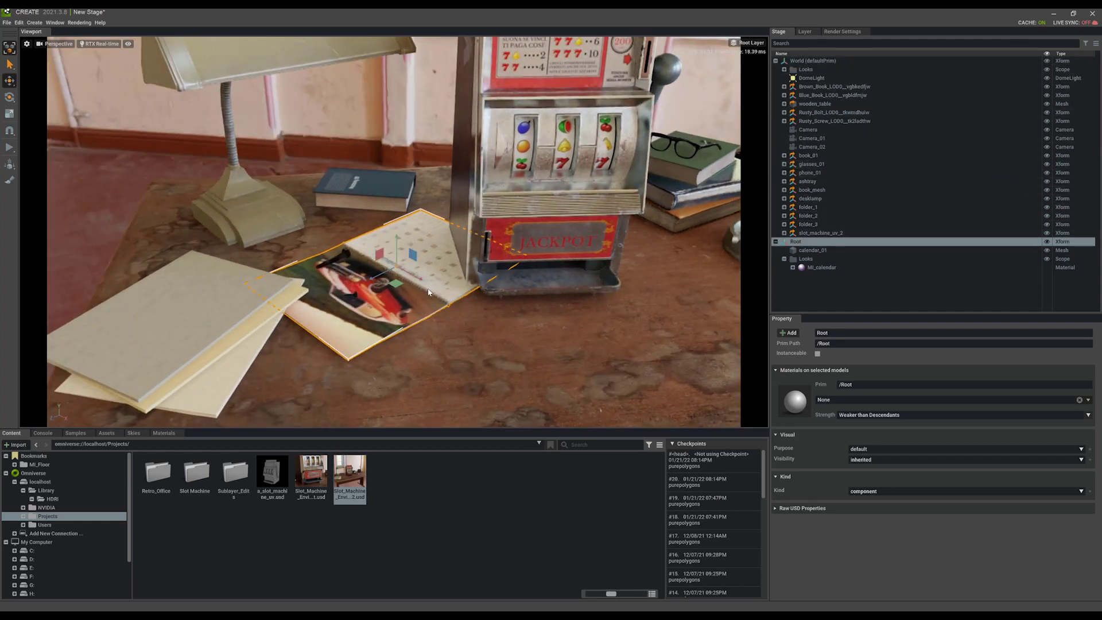
# Slide the calendar toward the desk front and rotate it about its vertical axis.
pyautogui.scroll(2, 387, 277)
pyautogui.moveTo(387, 277); pyautogui.dragTo(471, 328)
pyautogui.press('e')
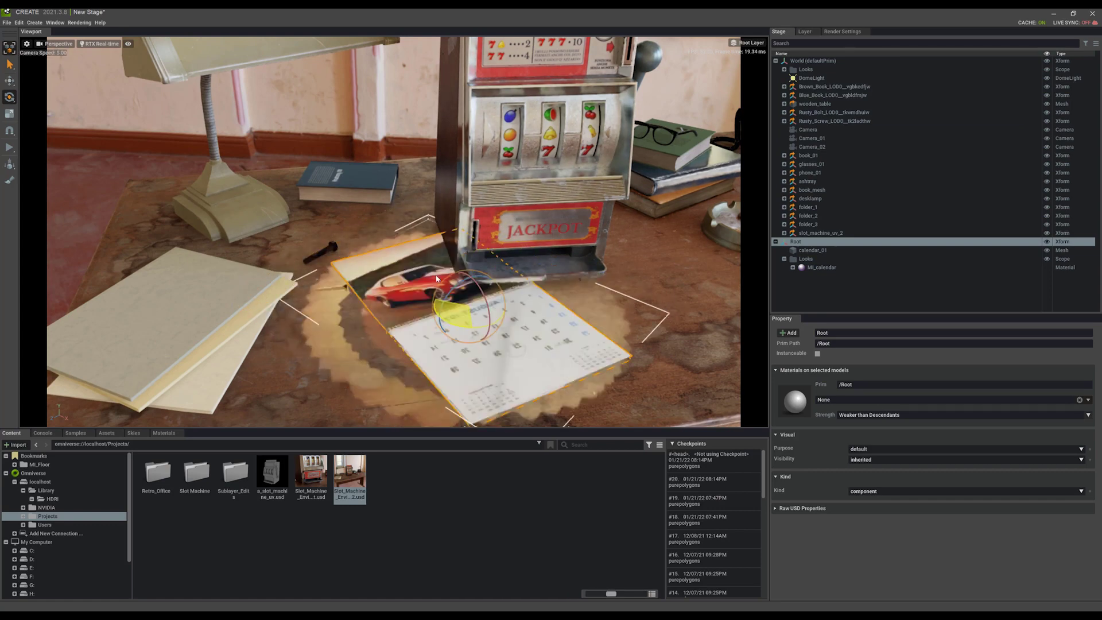
pyautogui.moveTo(436, 279); pyautogui.dragTo(356, 224)
pyautogui.press('w')
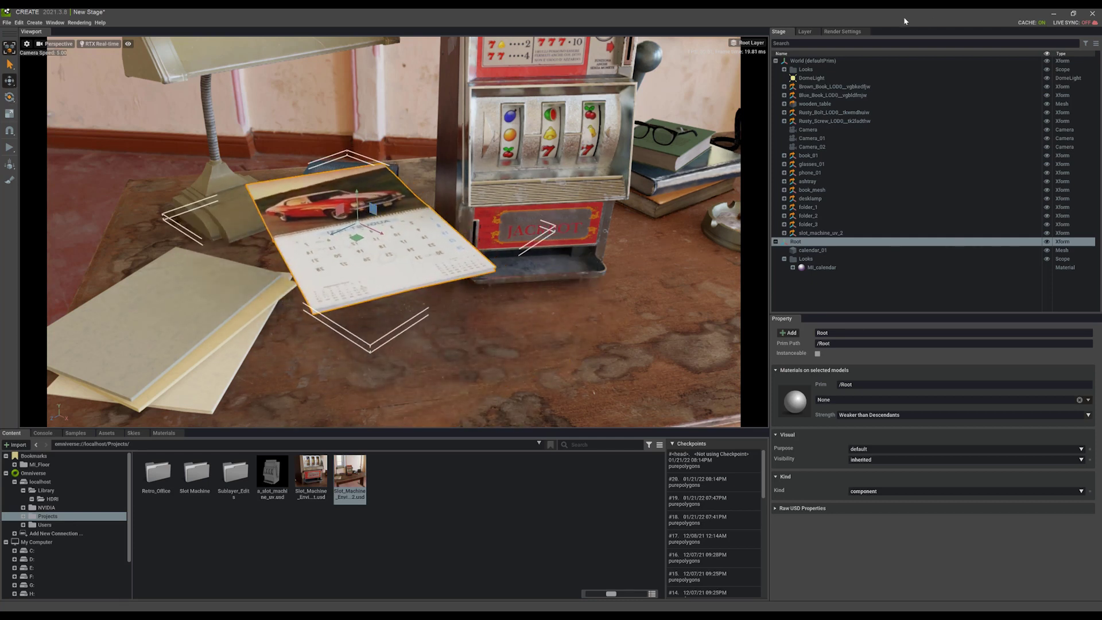
pyautogui.click(807, 31)
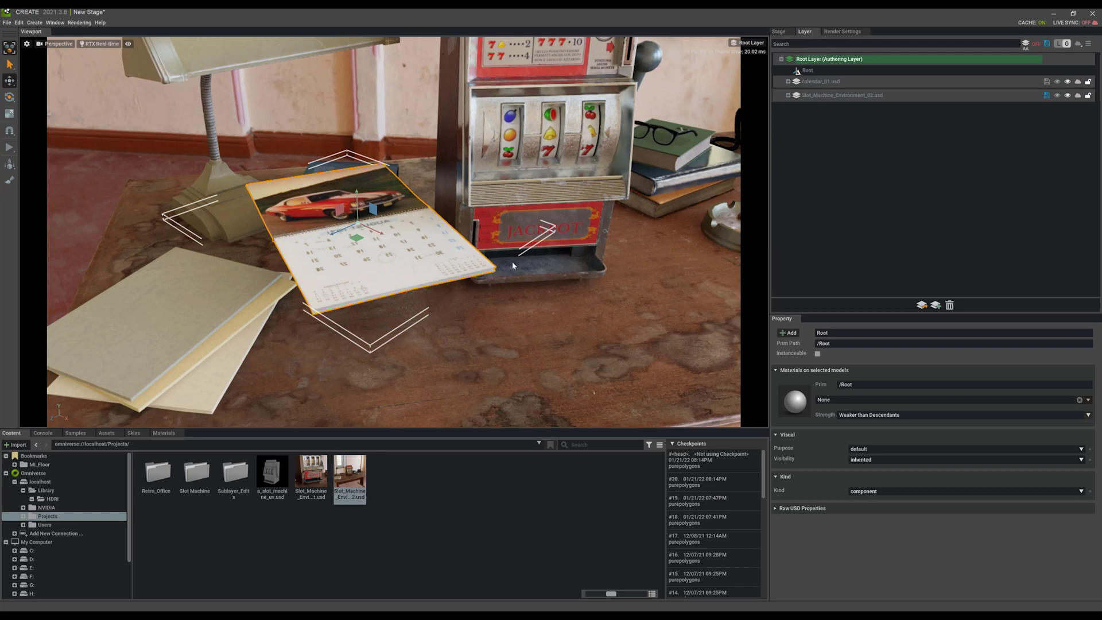
# Delete the Root delta under Root Layer with Delete Delta until the calendar's edits are discarded.
pyautogui.moveTo(476, 202); pyautogui.dragTo(462, 206, button='right')
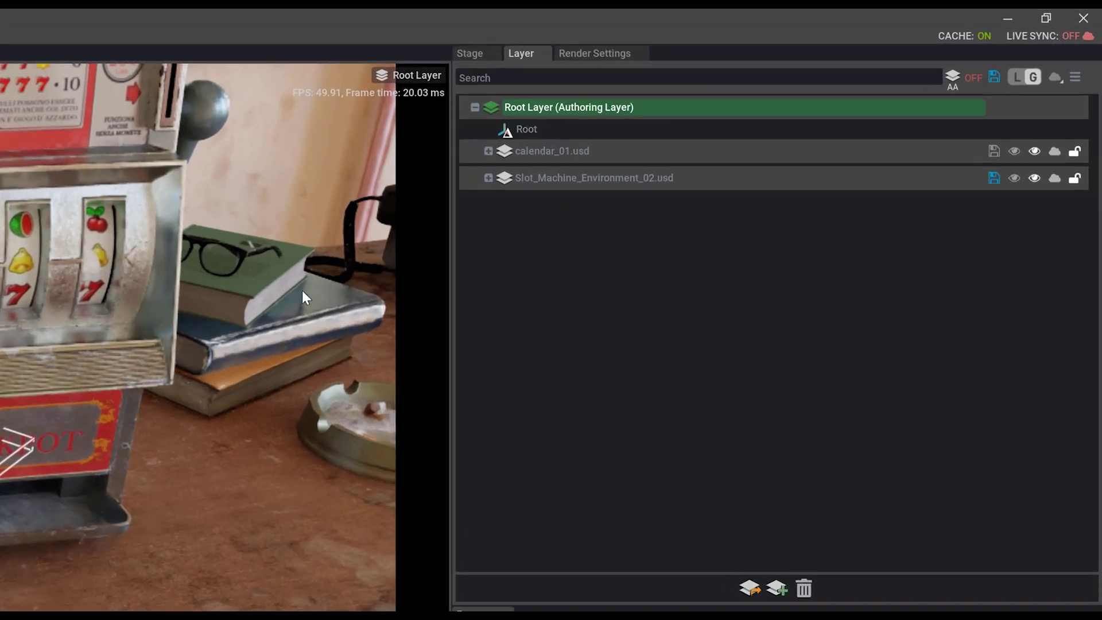
pyautogui.click(542, 150)
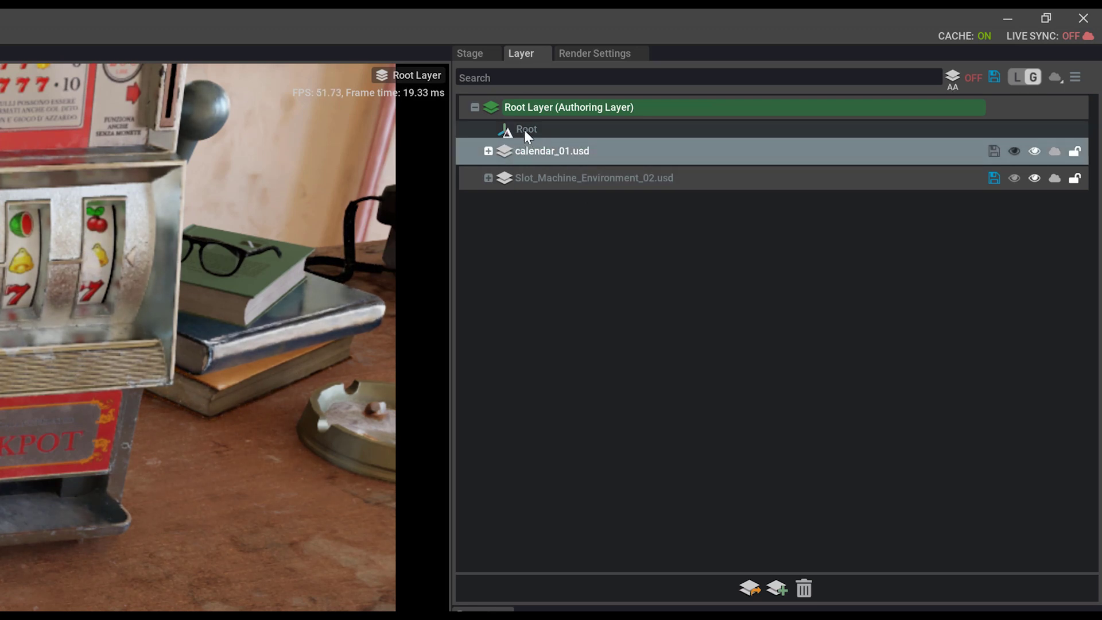
pyautogui.click(525, 130)
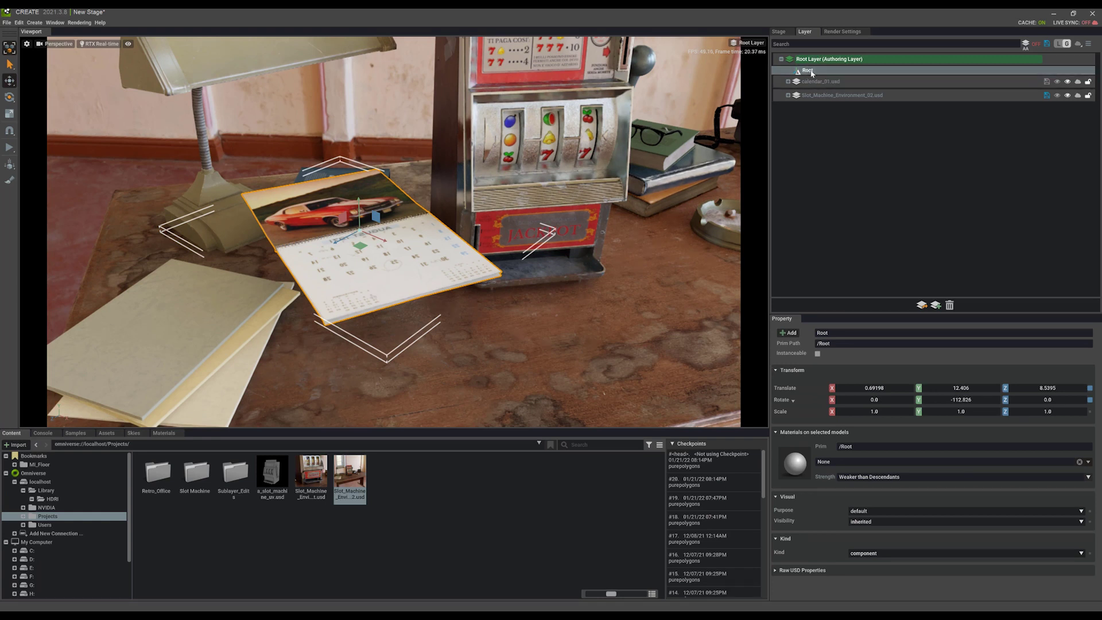
pyautogui.rightClick(811, 71)
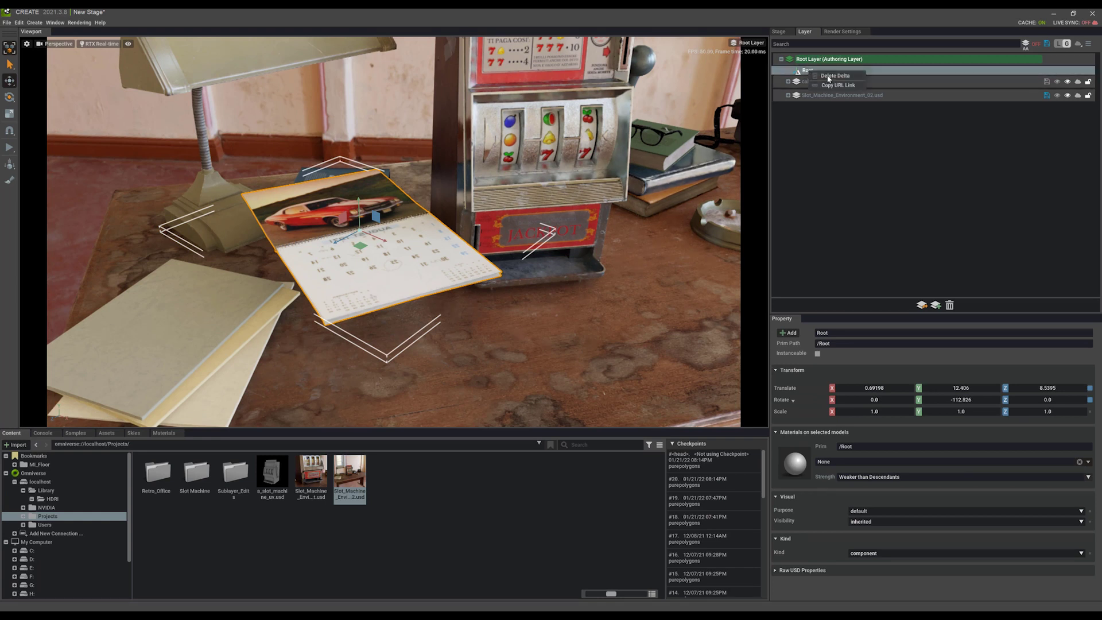
pyautogui.click(833, 76)
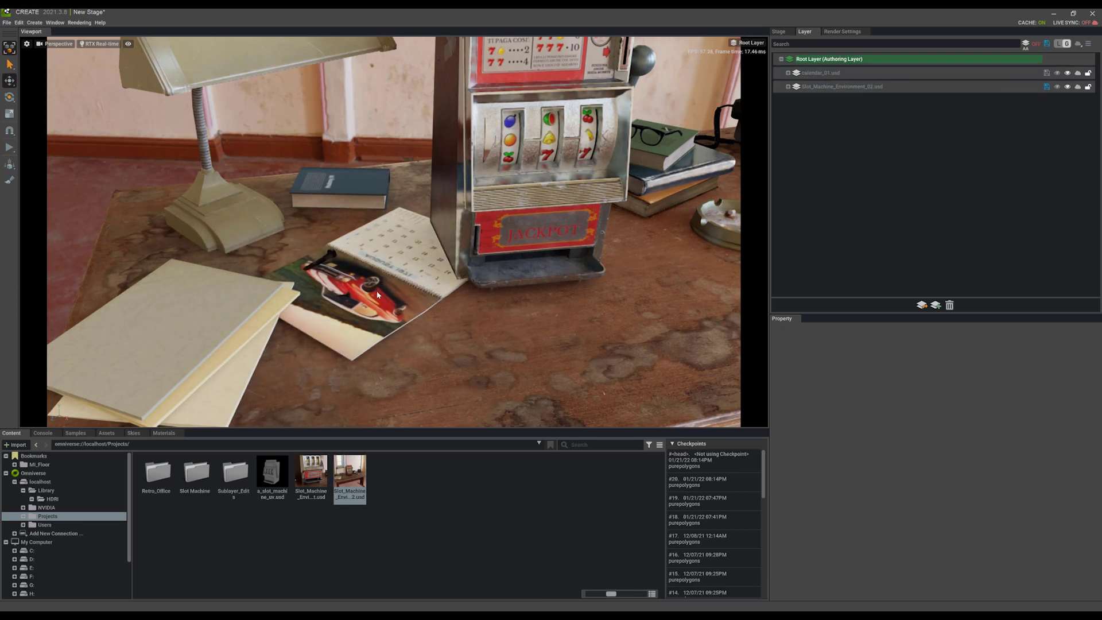
pyautogui.scroll(5, 377, 294)
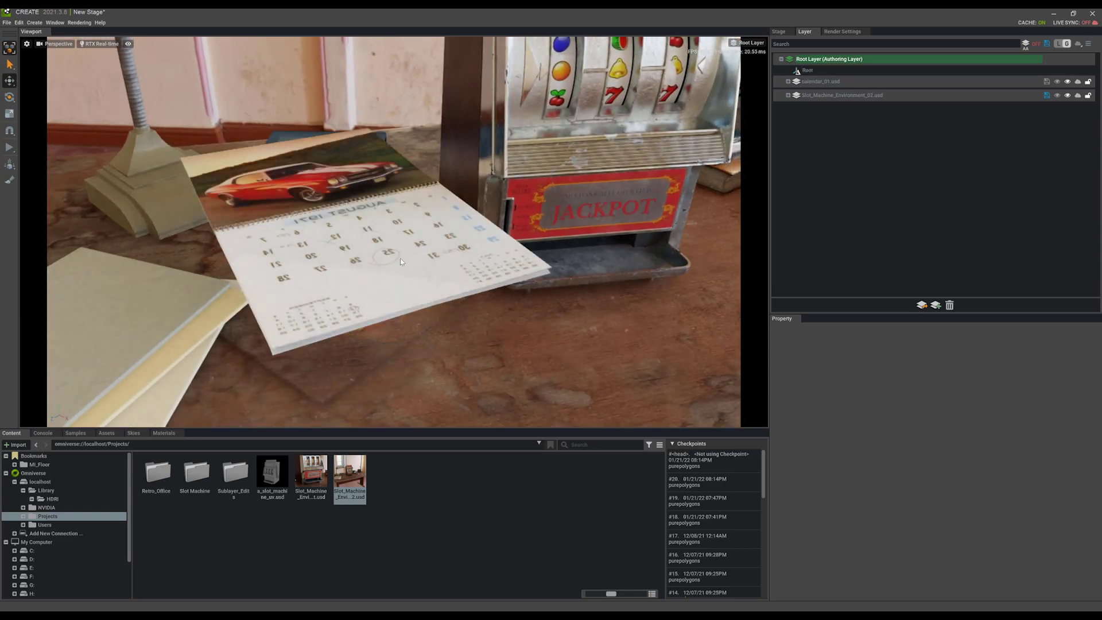
pyautogui.click(808, 70)
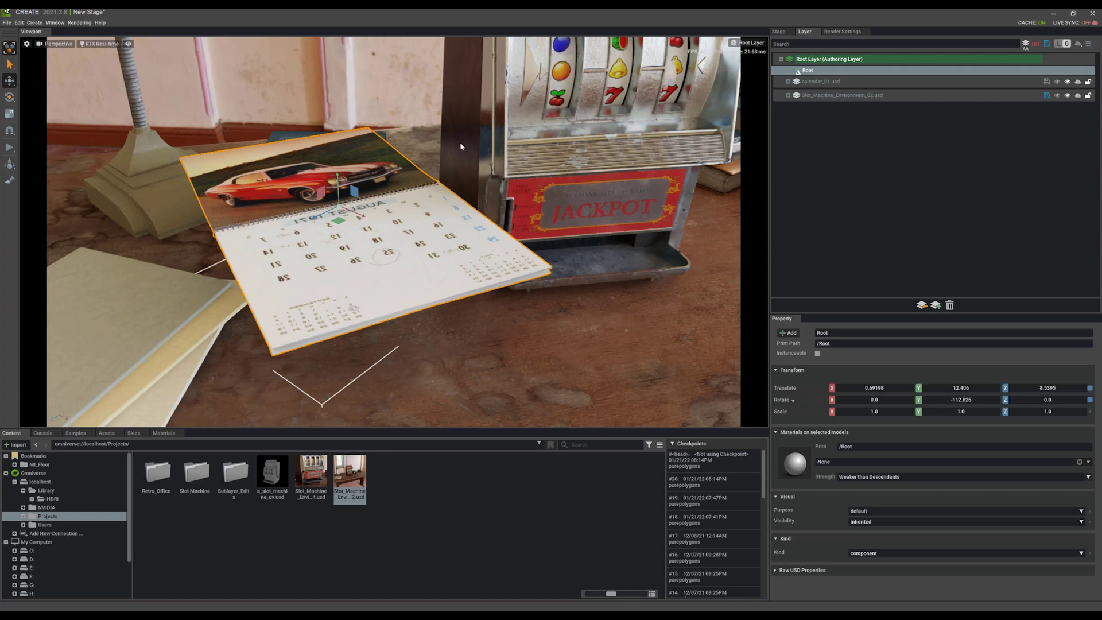
pyautogui.click(816, 83)
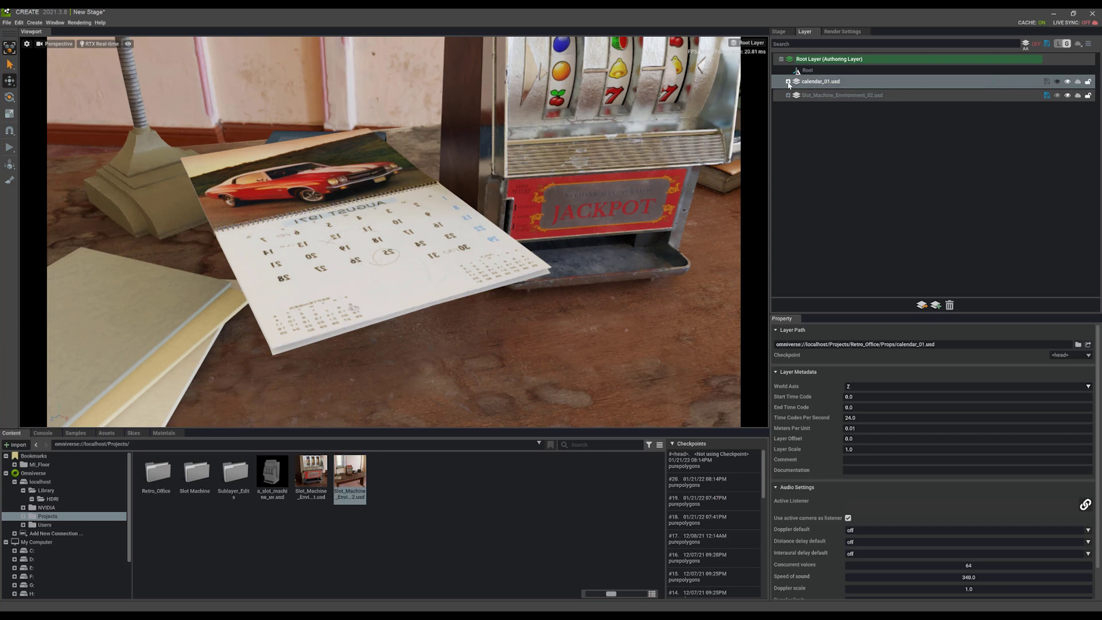
pyautogui.rightClick(813, 71)
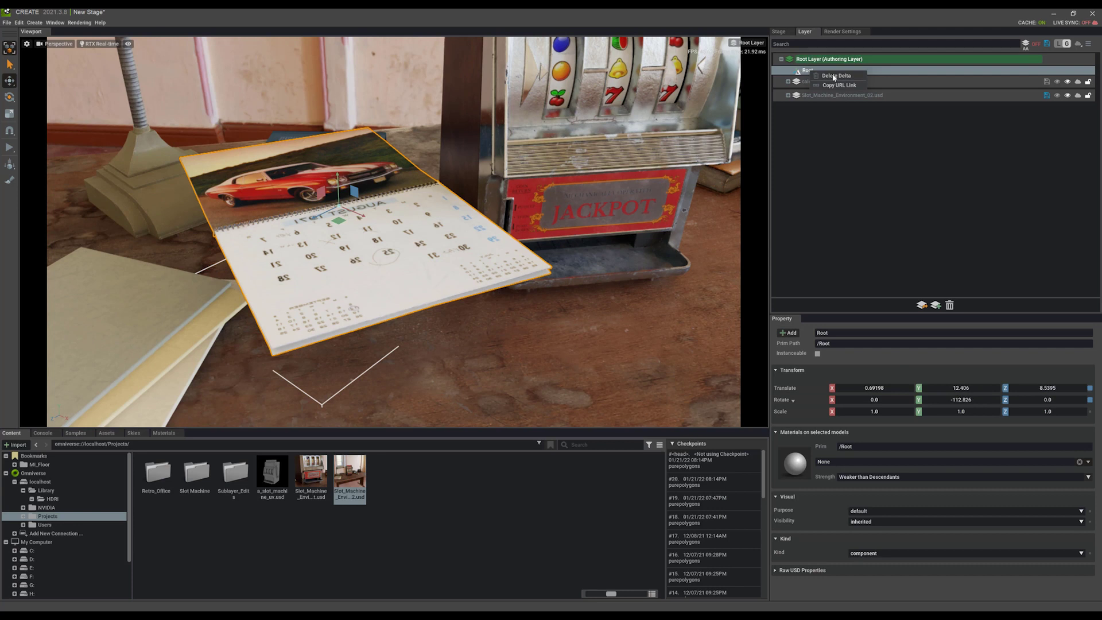
pyautogui.click(834, 77)
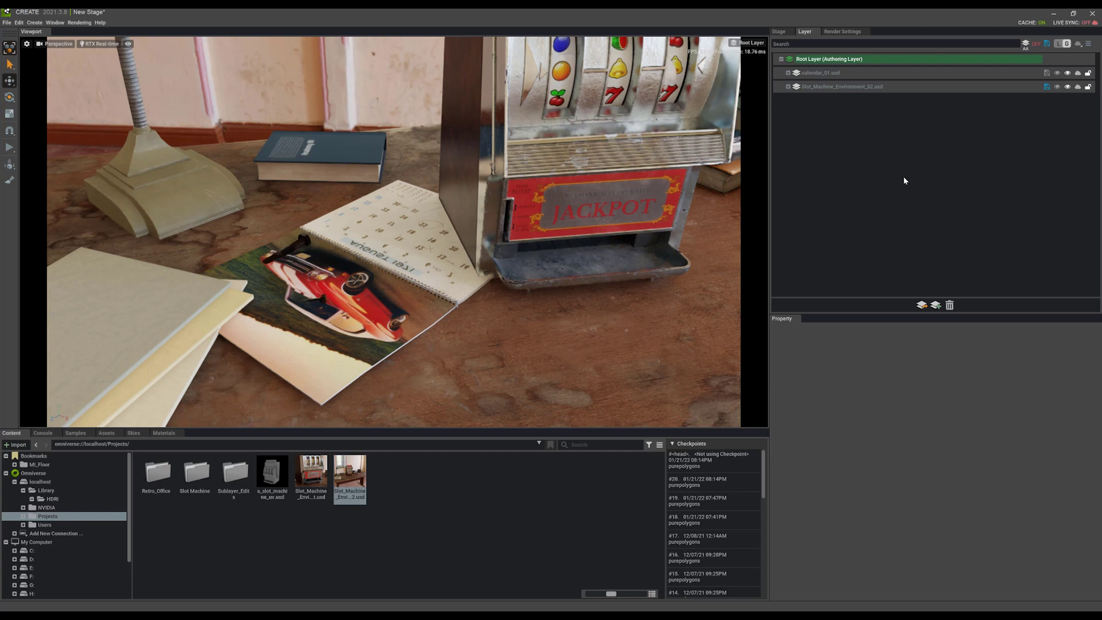
pyautogui.moveTo(594, 222); pyautogui.dragTo(557, 214, button='middle')
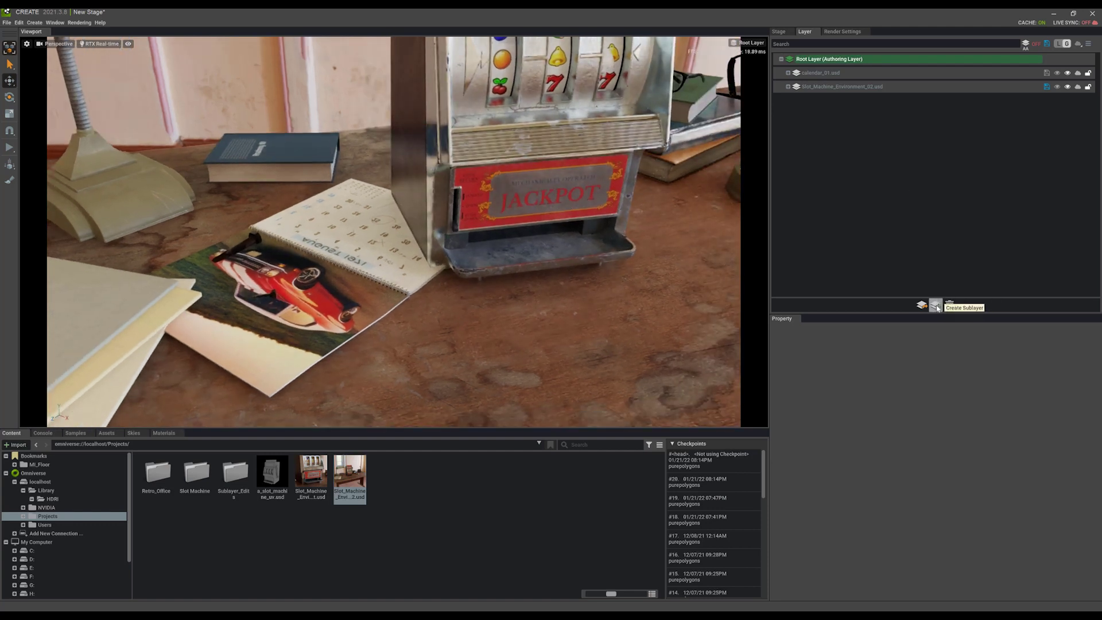
# Create a sublayer named Delta_bonanza.usd saved in localhost/Projects/Sublayer_Edits.
pyautogui.click(937, 306)
pyautogui.click(334, 239)
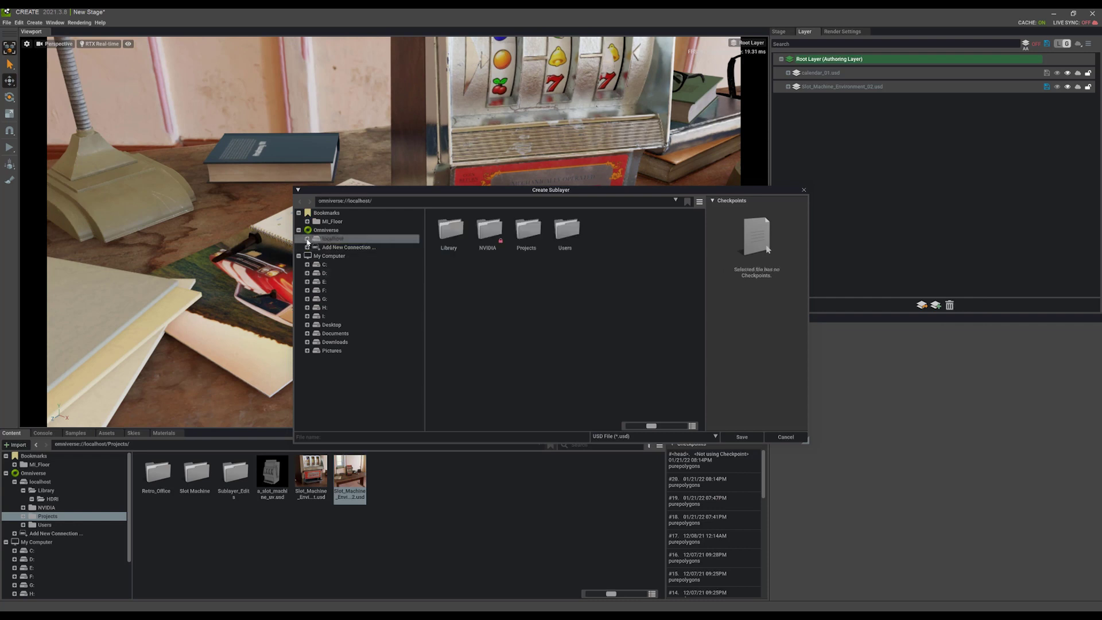
pyautogui.click(340, 265)
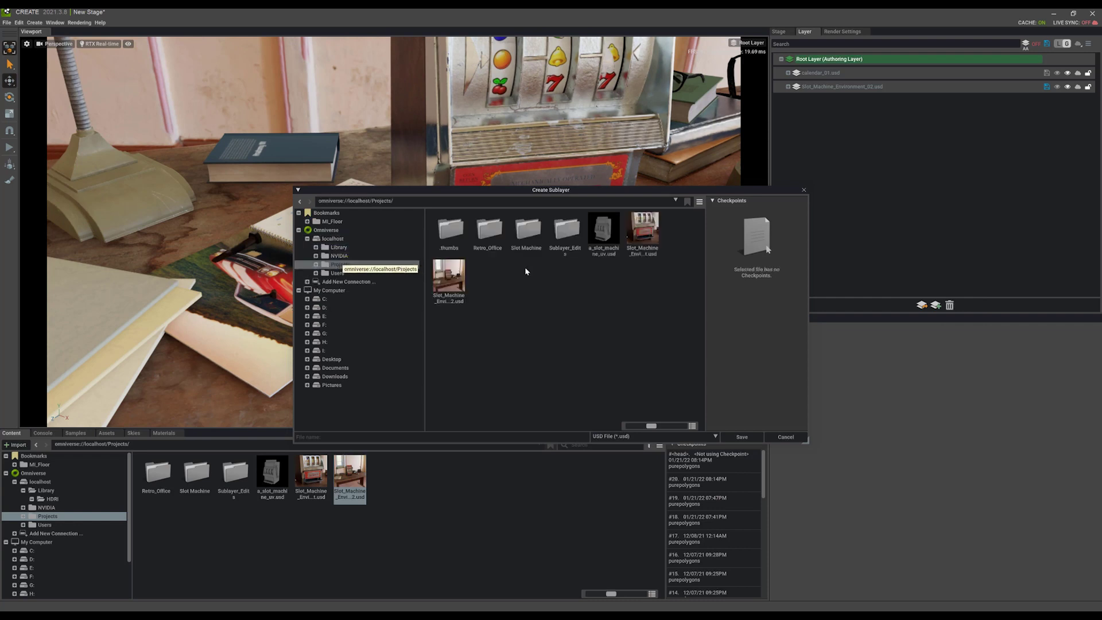
pyautogui.doubleClick(565, 230)
pyautogui.click(396, 438)
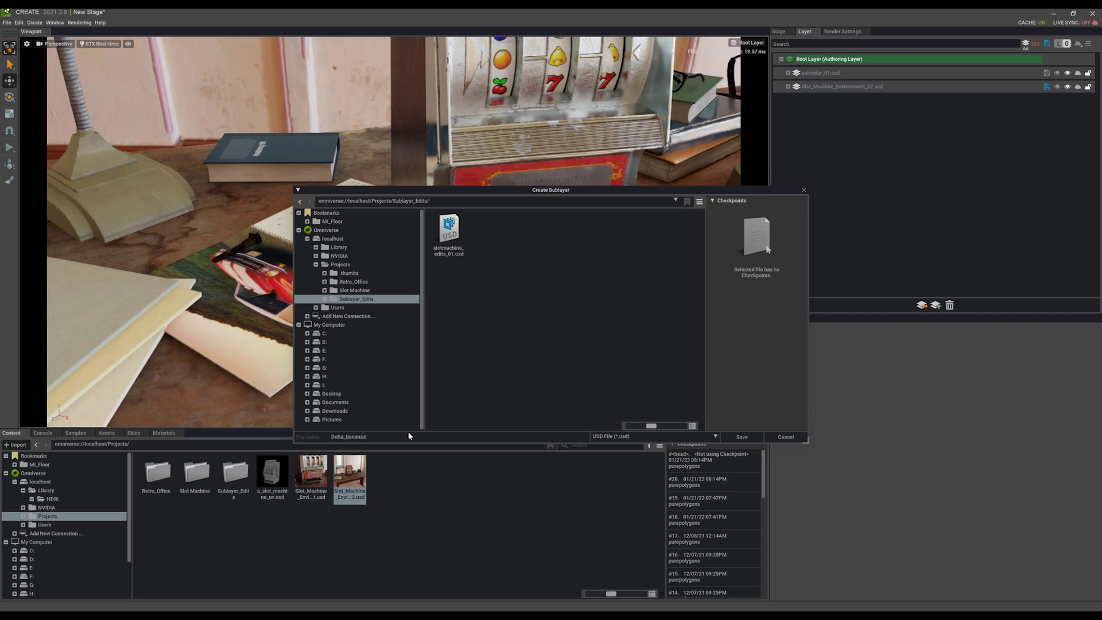
pyautogui.click(752, 438)
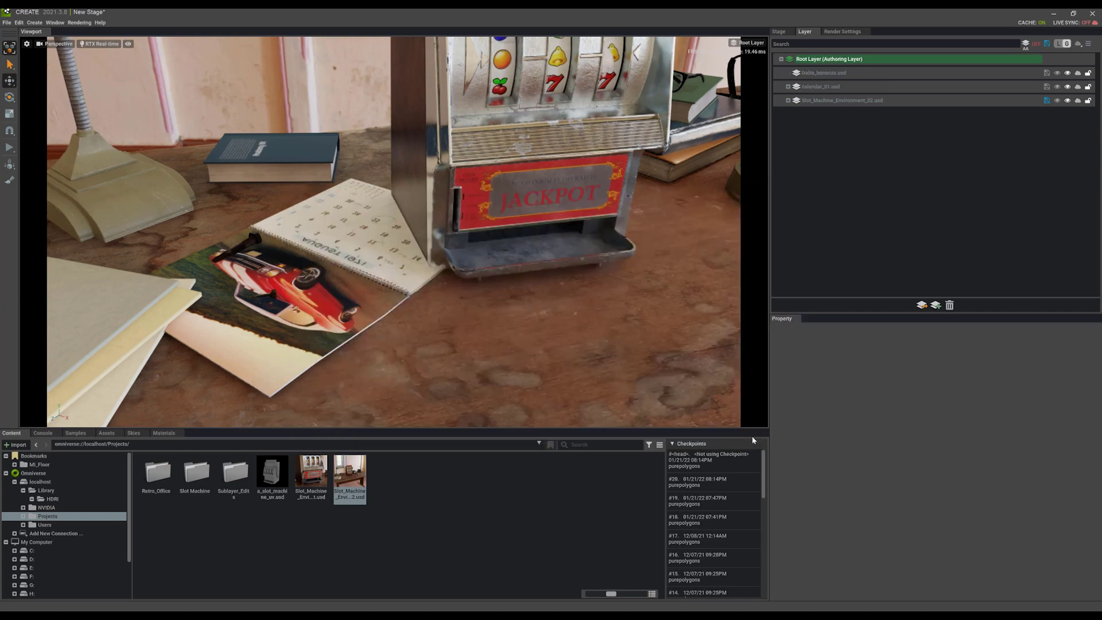
pyautogui.scroll(-10, 500, 231)
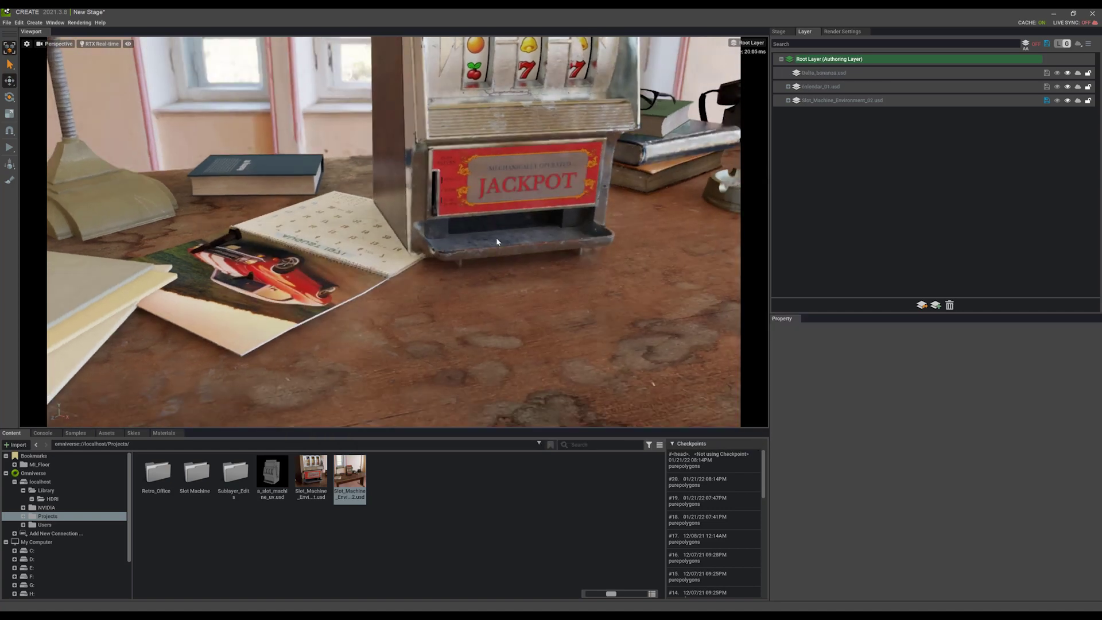
# Compare Delta_bonanza.usd and calendar_01.usd layer properties, expanding and collapsing calendar_01.usd.
pyautogui.click(839, 78)
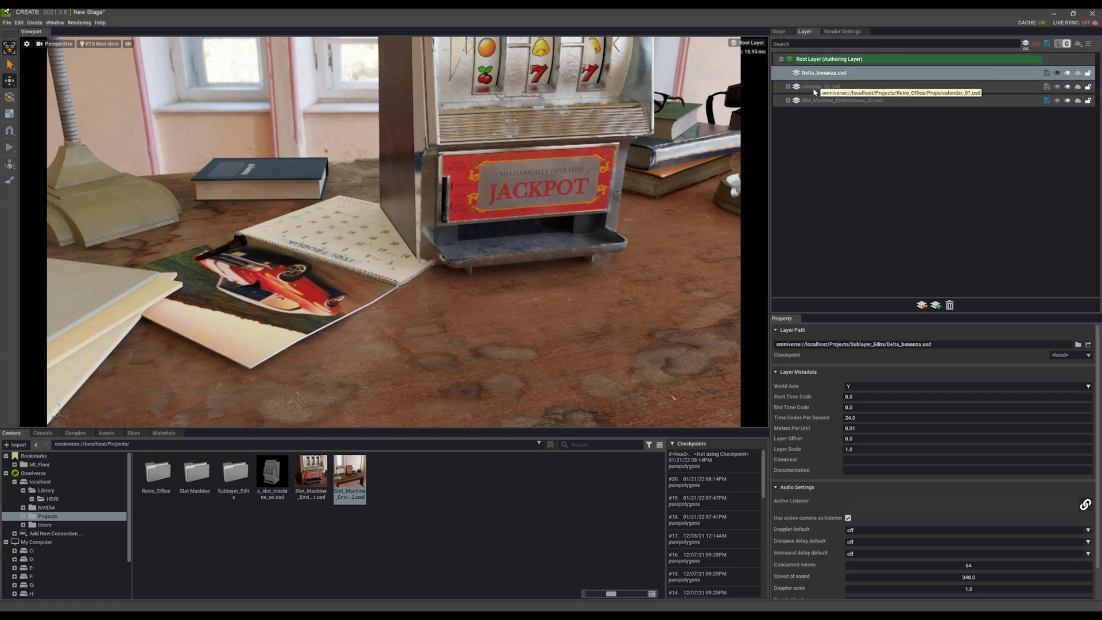
pyautogui.click(807, 88)
pyautogui.click(788, 86)
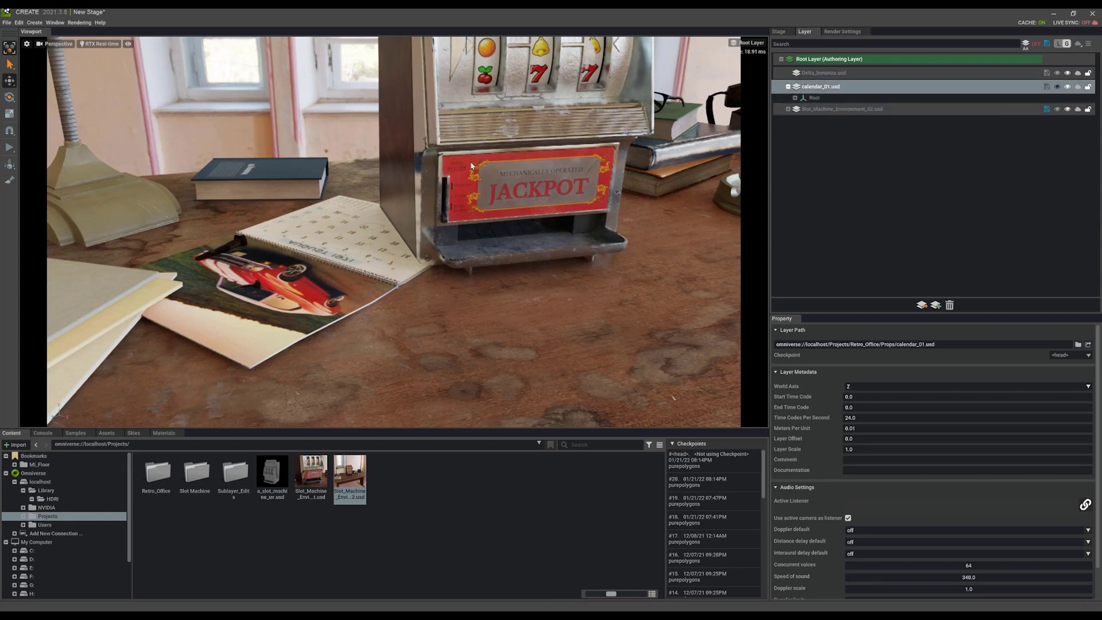
pyautogui.click(827, 74)
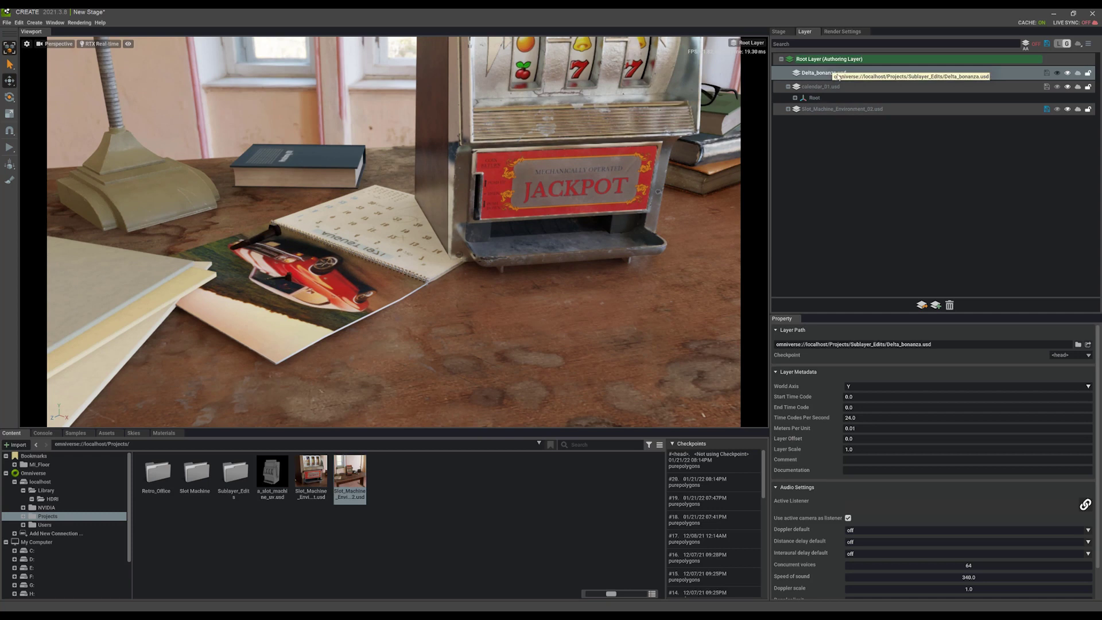
pyautogui.click(788, 87)
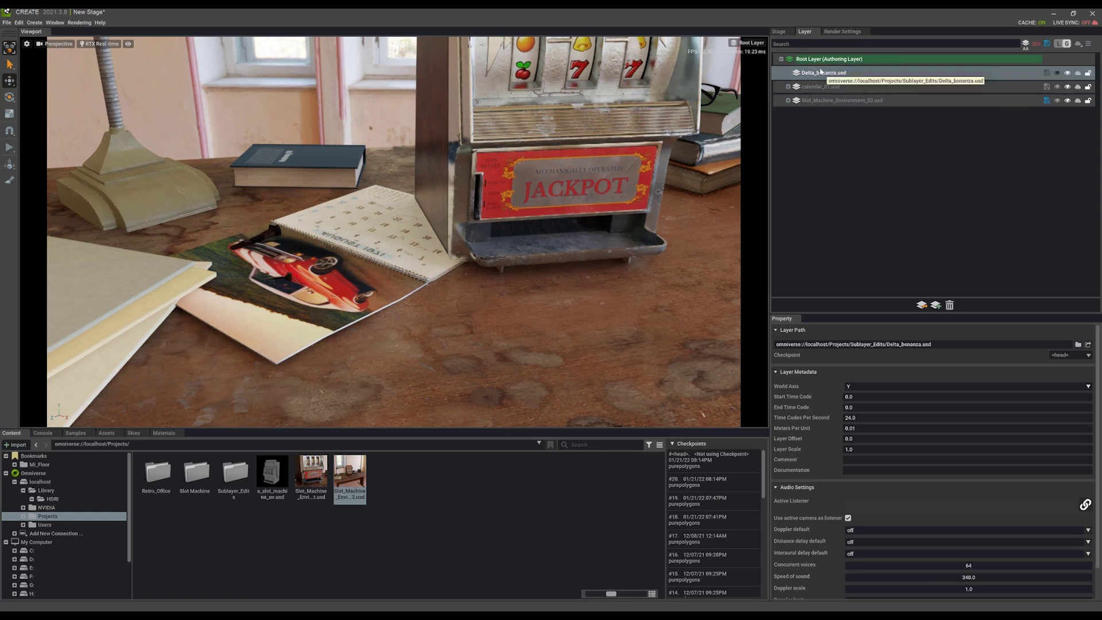
# Shift the slot machine casing to the right, then open the resulting World delta's actions menu.
pyautogui.keyDown('alt'); pyautogui.moveTo(660, 172); pyautogui.dragTo(586, 138); pyautogui.keyUp('alt')
pyautogui.click(401, 173)
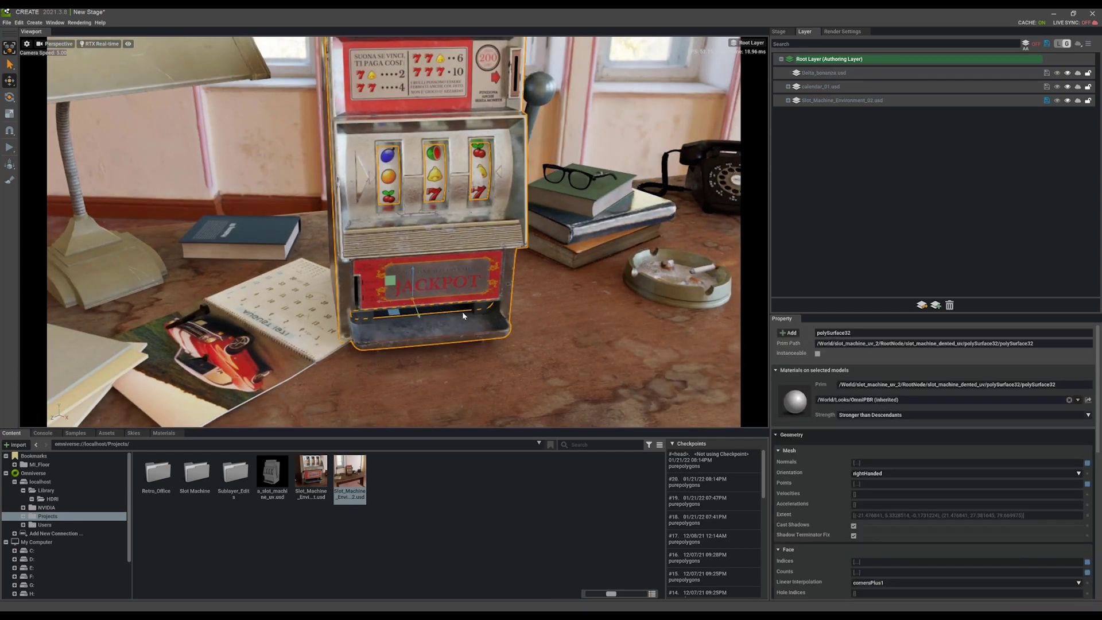
pyautogui.moveTo(398, 316); pyautogui.dragTo(546, 316)
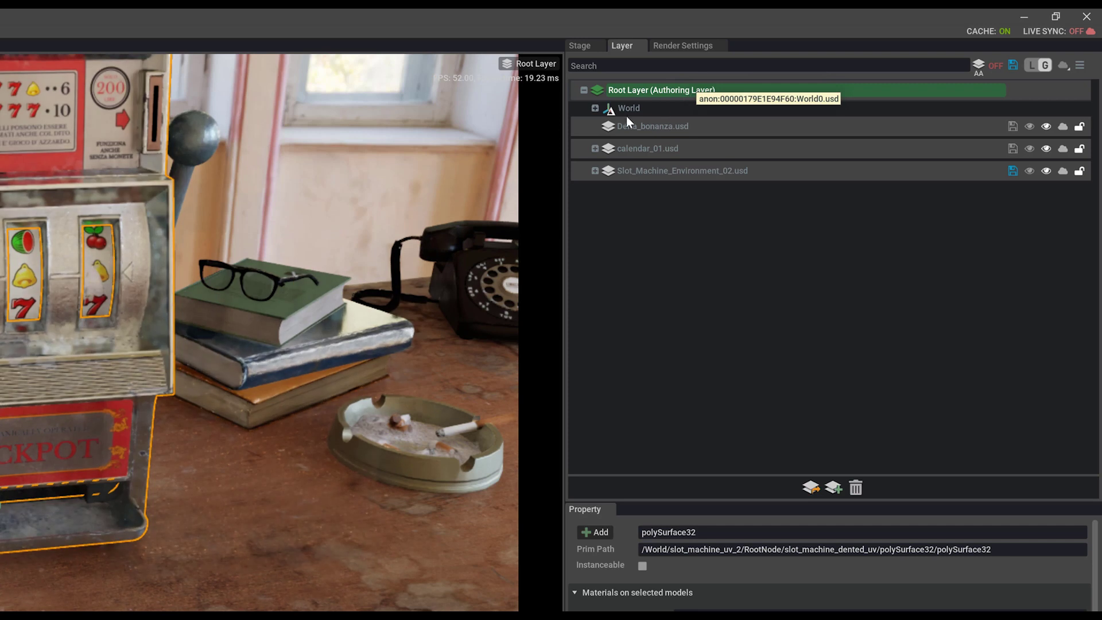
pyautogui.click(632, 108)
pyautogui.rightClick(631, 108)
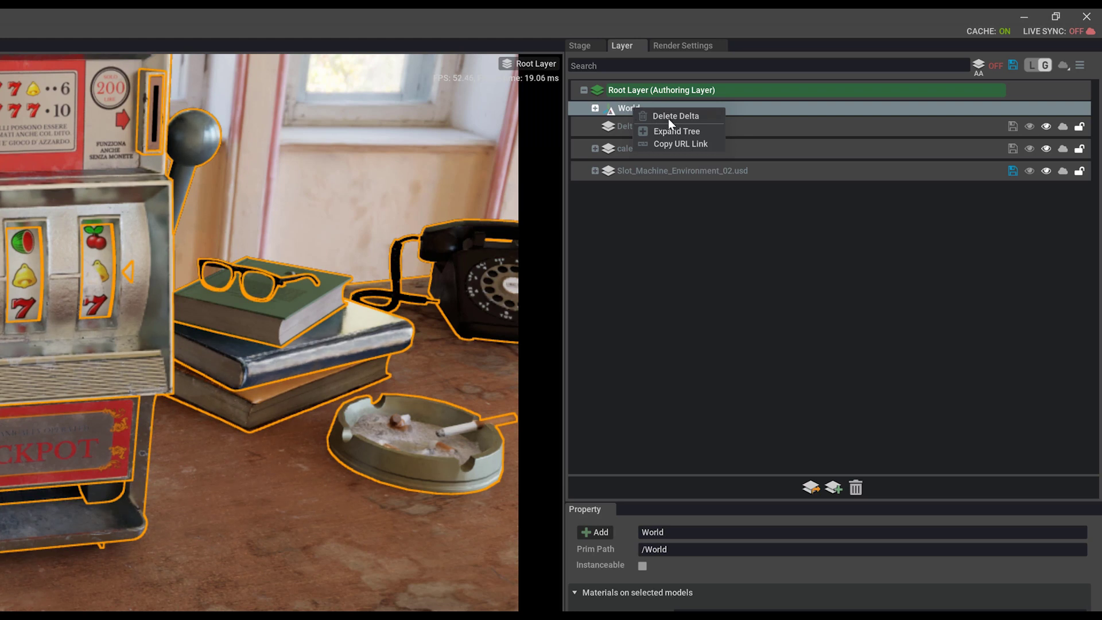
# Delete the World delta via Delete Delta, then undo with Ctrl+Z and reselect it.
pyautogui.click(632, 105)
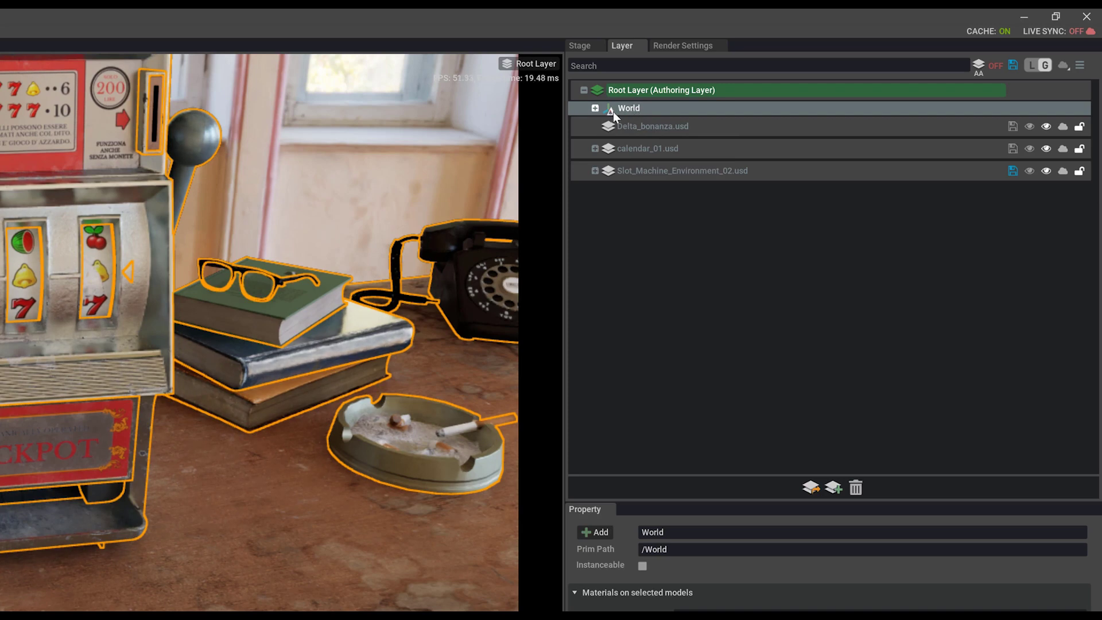
pyautogui.rightClick(632, 107)
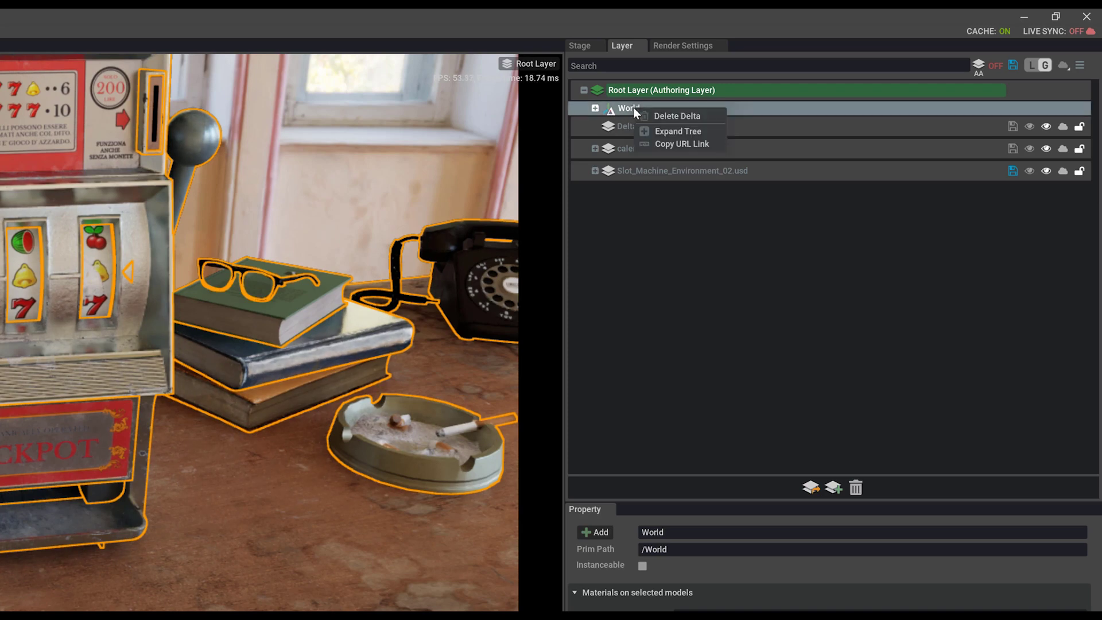
pyautogui.click(666, 115)
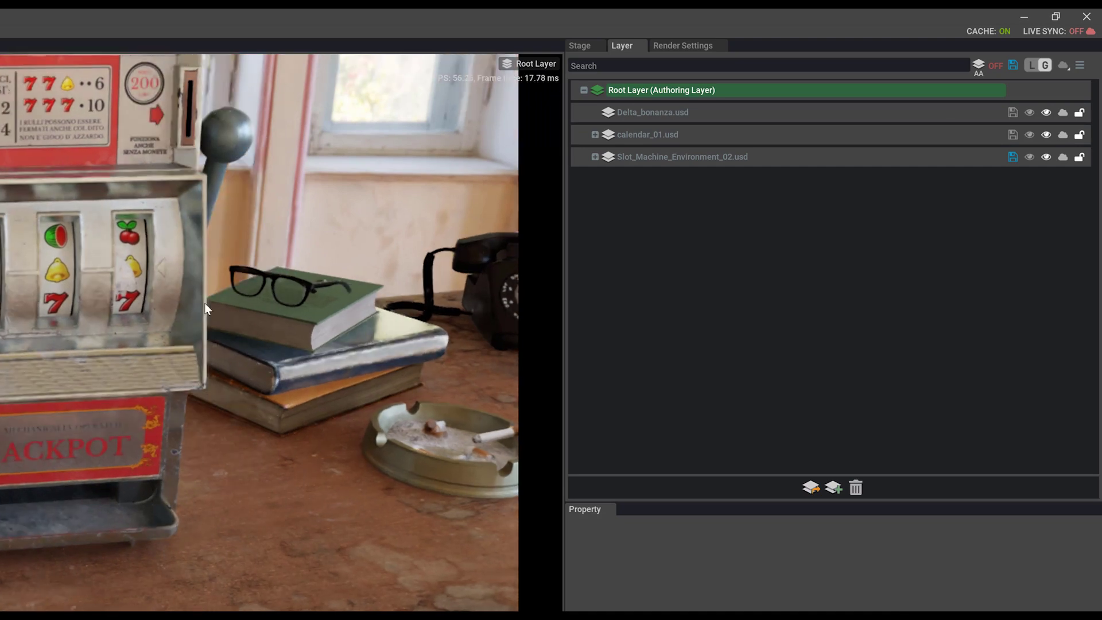
pyautogui.hotkey('ctrl', 'z')
pyautogui.click(618, 118)
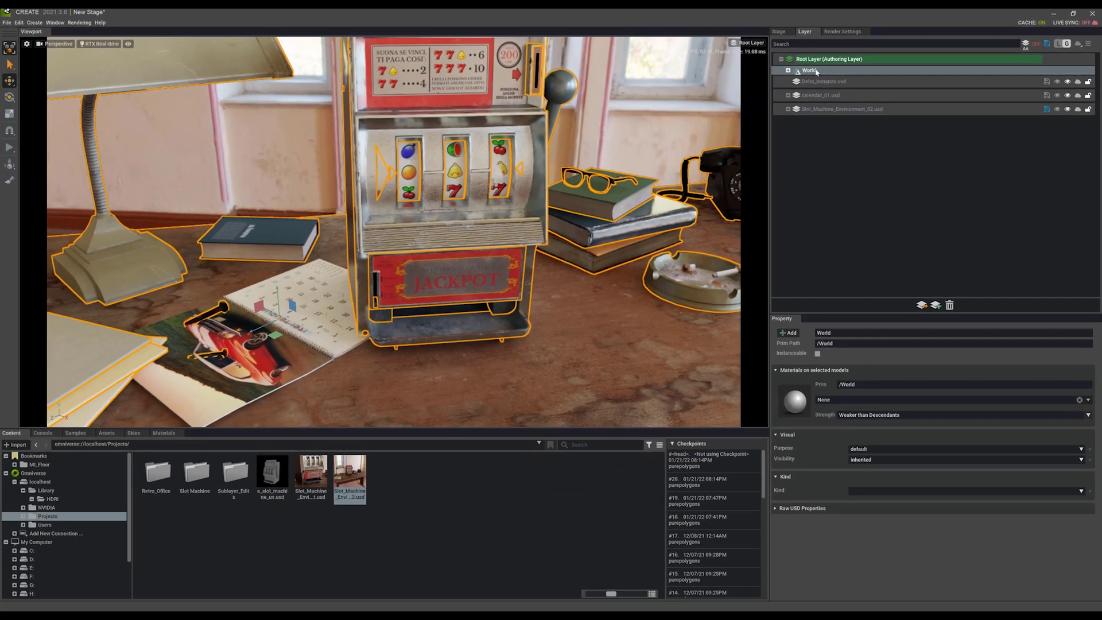
# Recover the accidentally deleted World prim and bring up the World delta's Delete Delta menu again.
pyautogui.rightClick(808, 74)
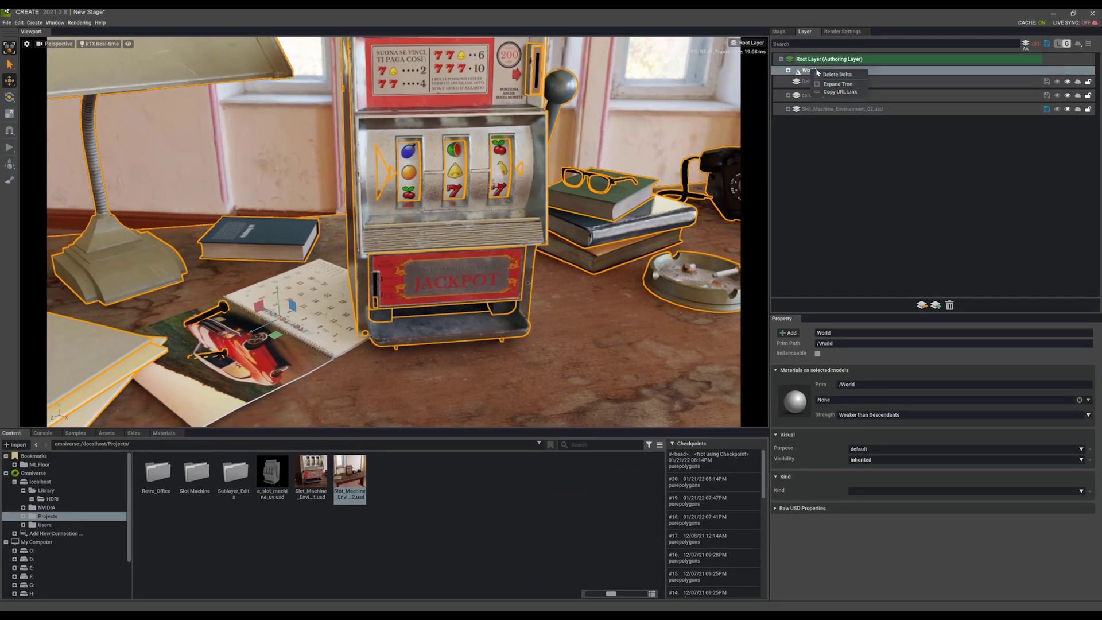
pyautogui.scroll(5, 523, 172)
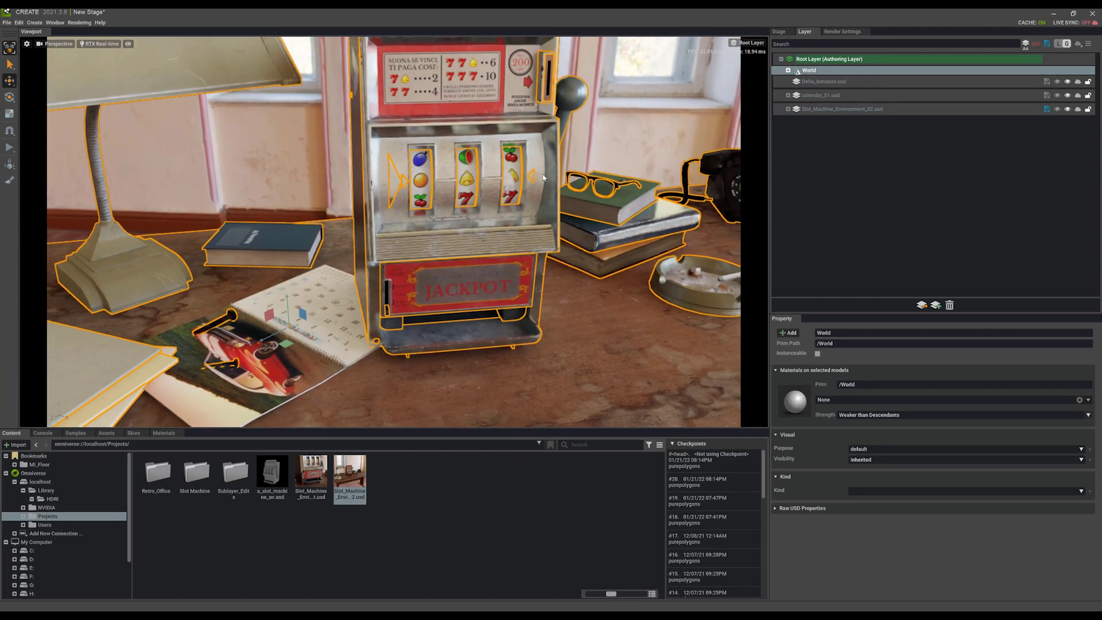
pyautogui.press('Delete')
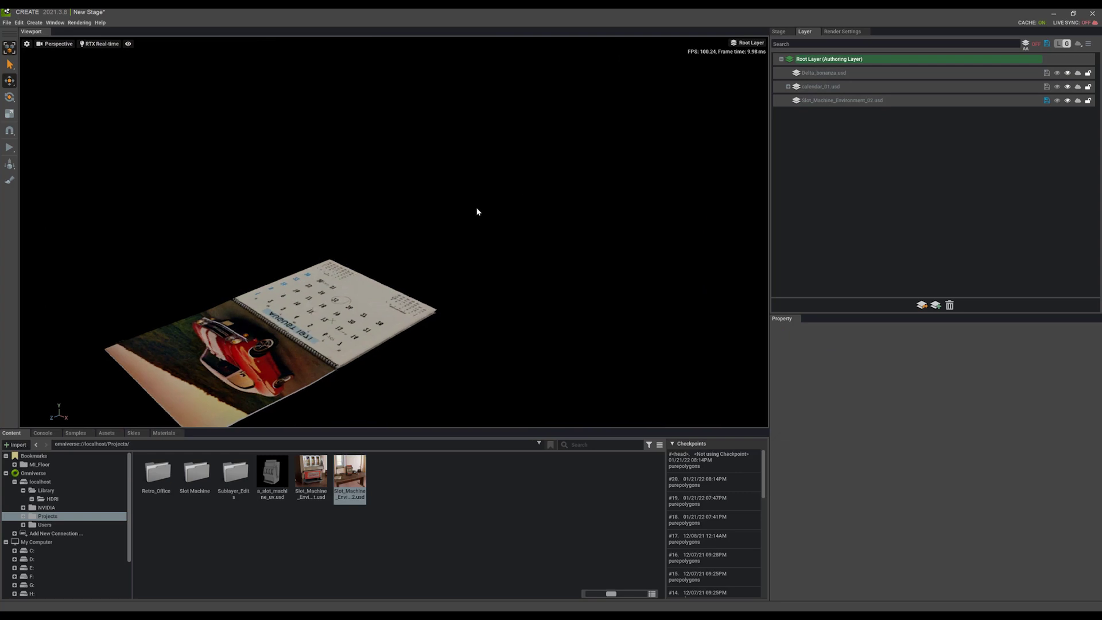
pyautogui.keyDown('alt'); pyautogui.moveTo(477, 211); pyautogui.dragTo(488, 188); pyautogui.keyUp('alt')
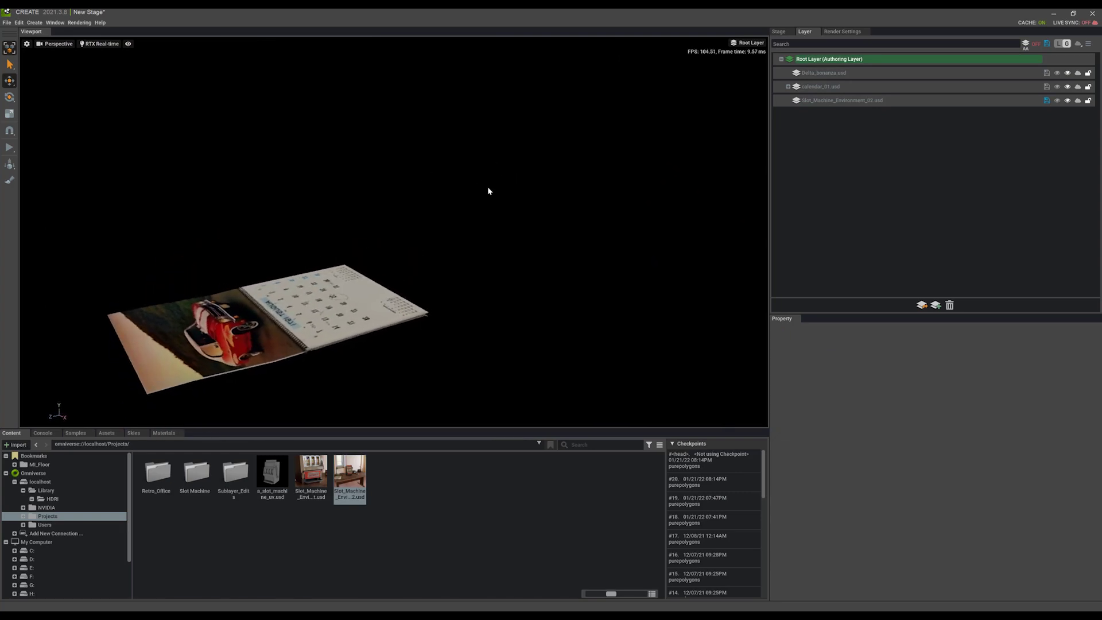
pyautogui.click(518, 173)
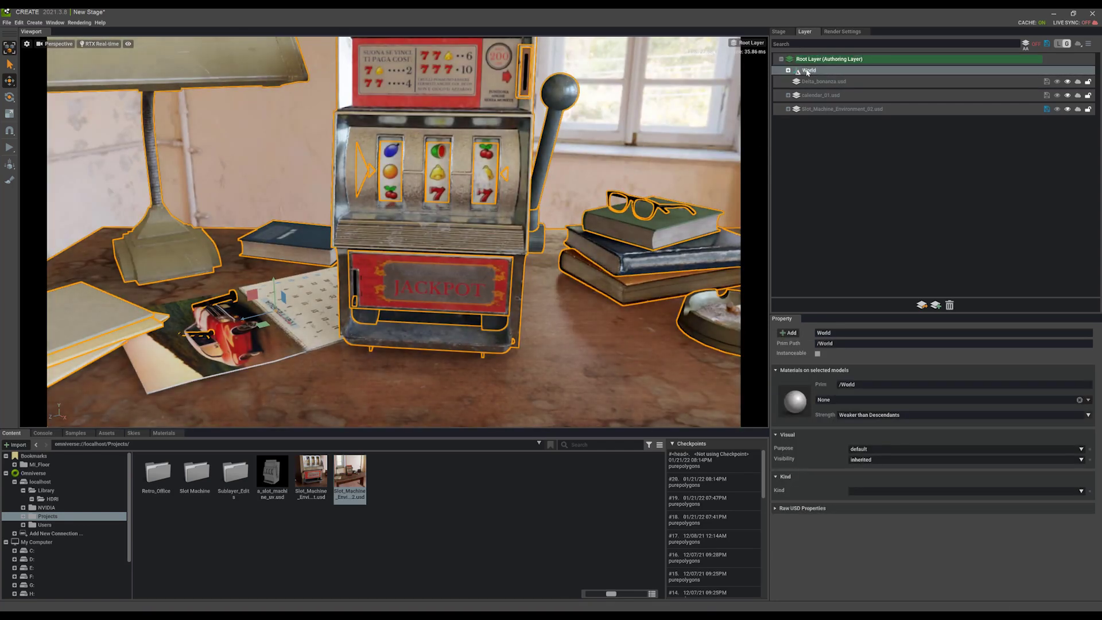
pyautogui.rightClick(808, 71)
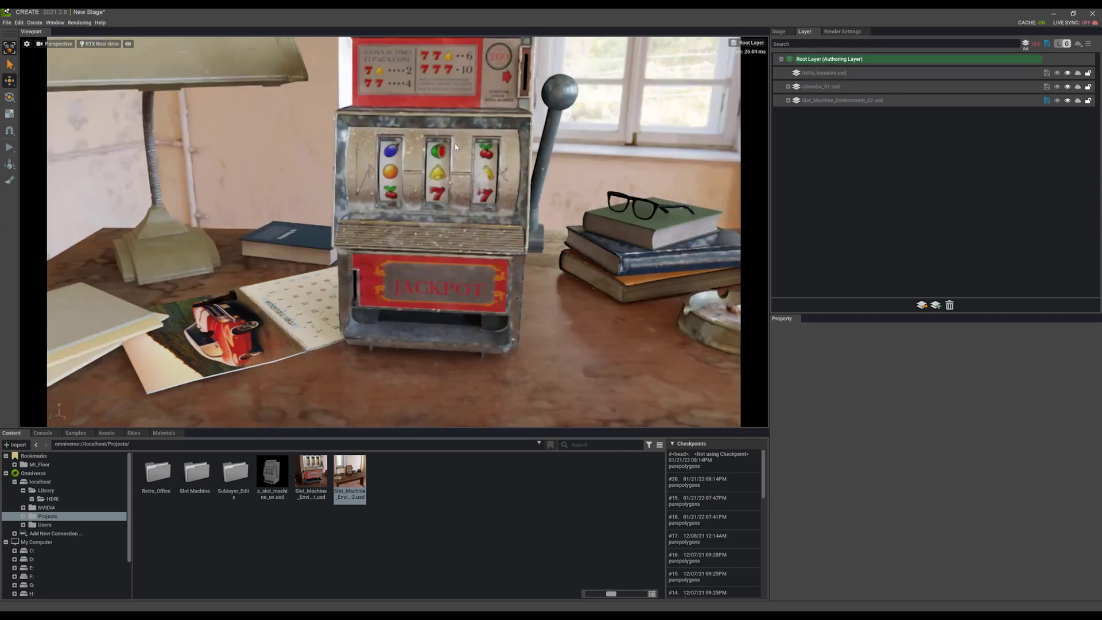
pyautogui.scroll(3, 507, 148)
pyautogui.scroll(3, 507, 148)
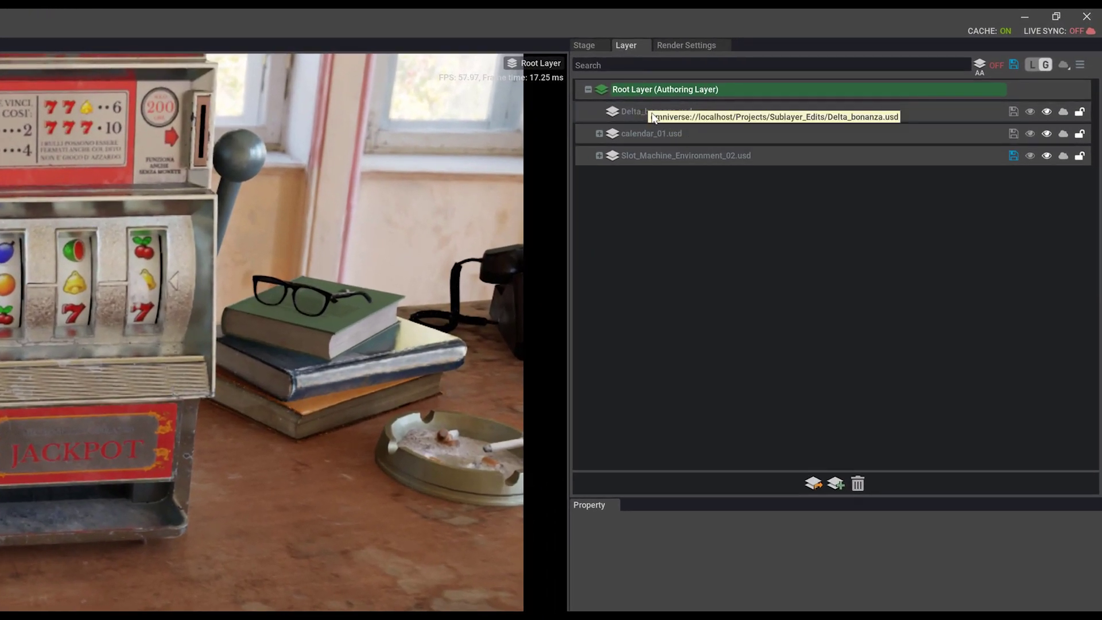
# Make Delta_bonanza.usd the authoring layer, after briefly trying calendar_01.usd as authoring layer.
pyautogui.doubleClick(652, 113)
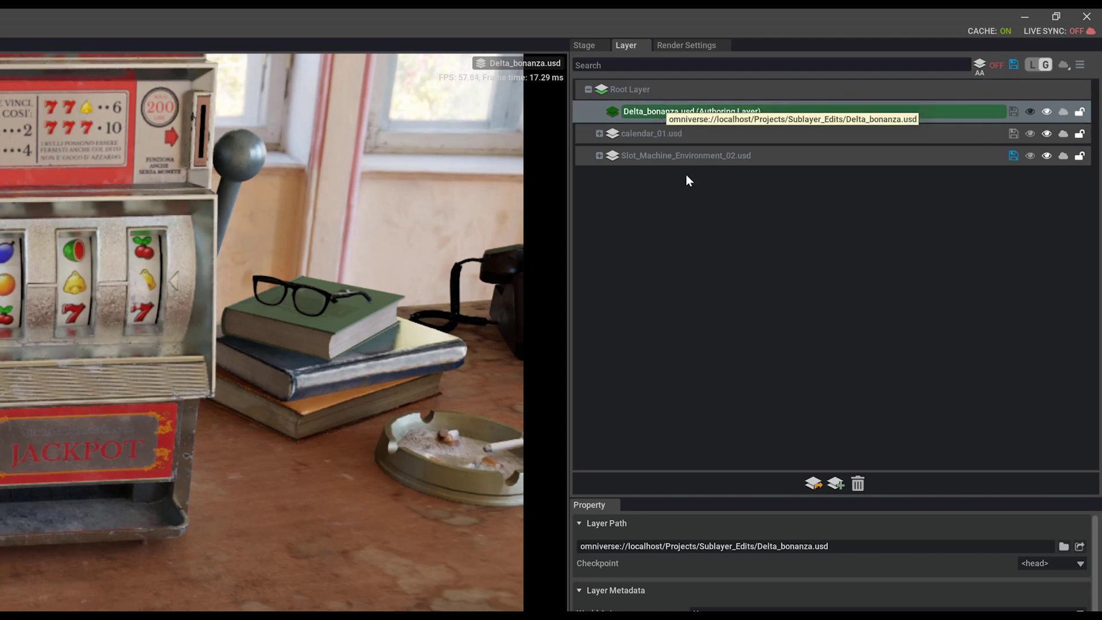
pyautogui.rightClick(694, 136)
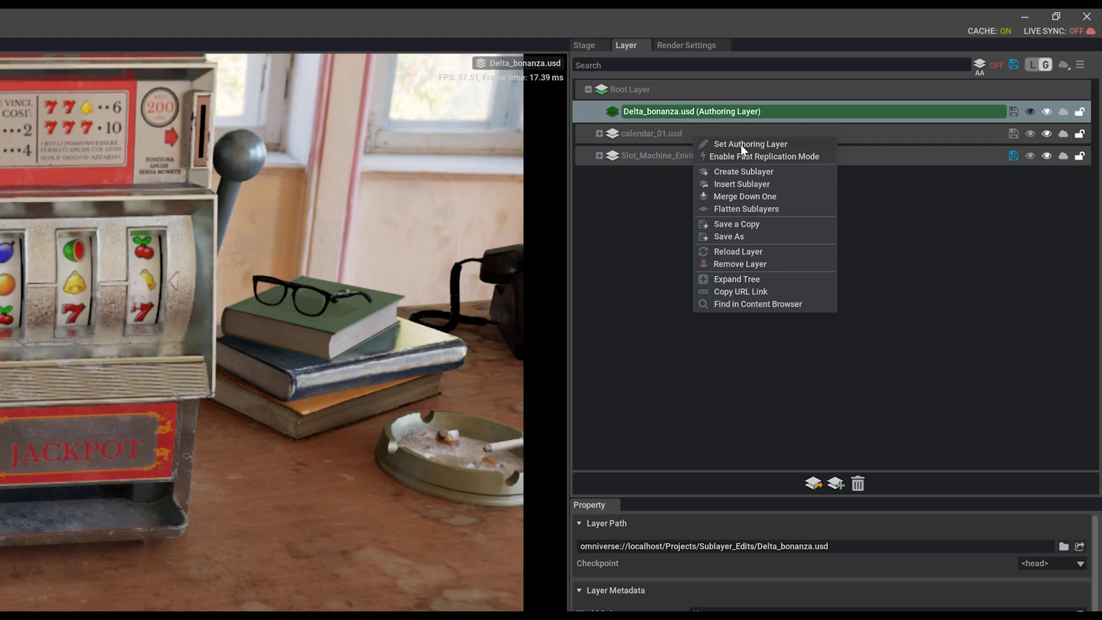
pyautogui.click(733, 145)
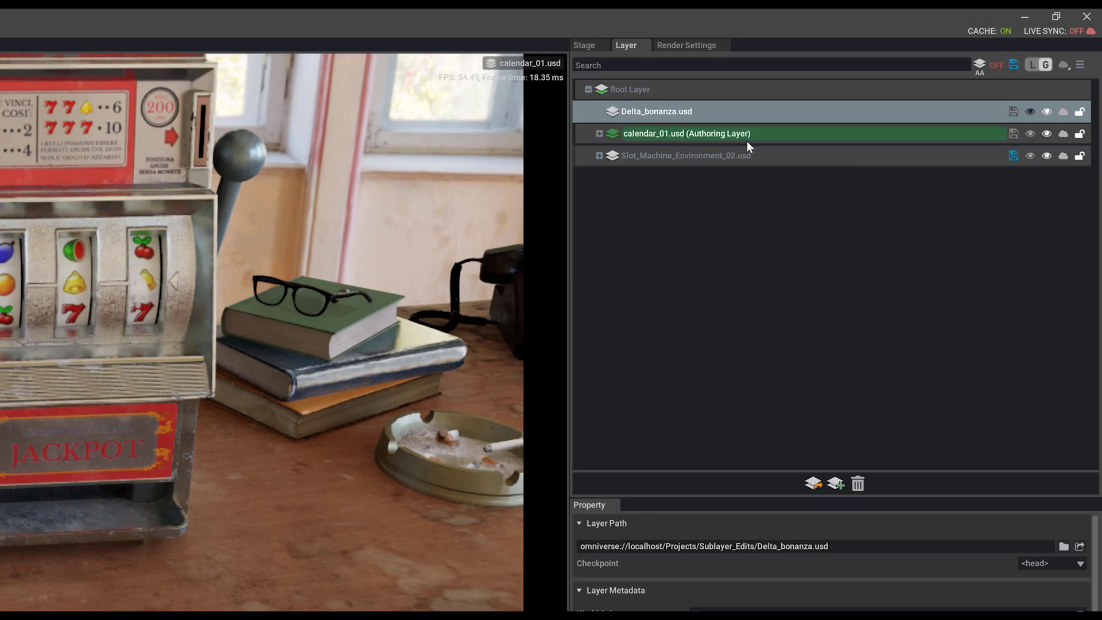
pyautogui.doubleClick(703, 114)
# Select the slot machine and frame it in the viewport.
pyautogui.moveTo(232, 343); pyautogui.dragTo(199, 289, button='right')
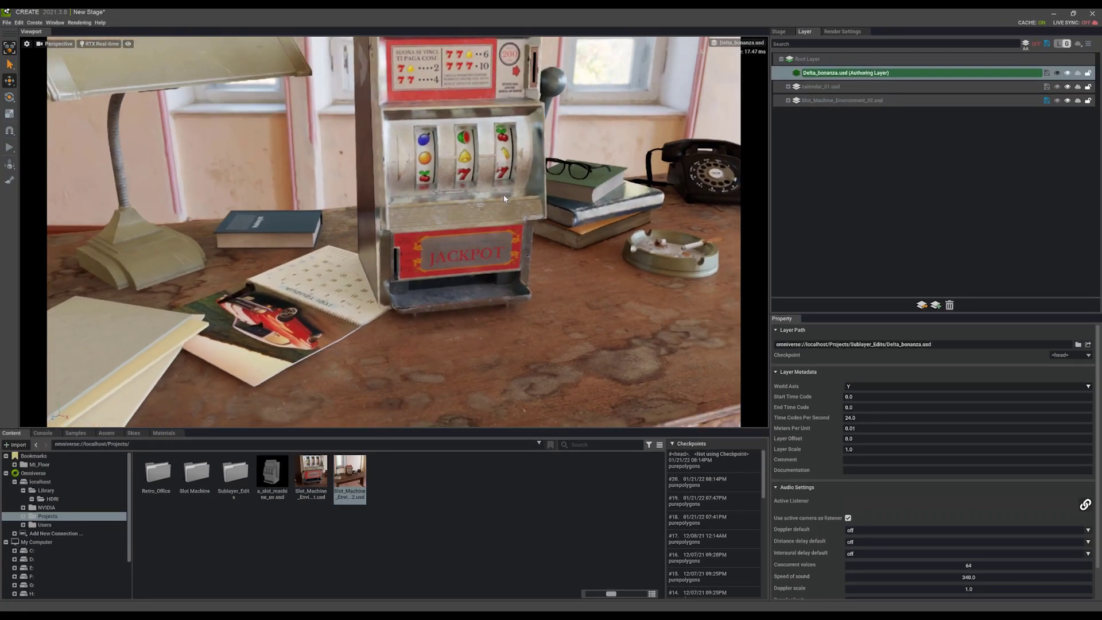
pyautogui.click(504, 198)
pyautogui.press('f')
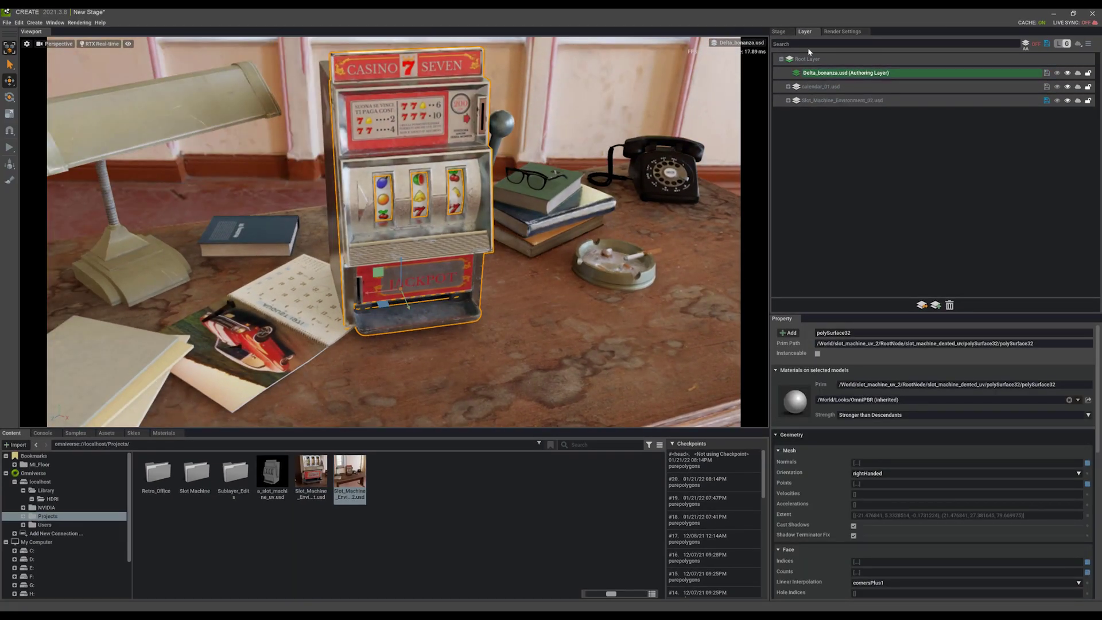
# Select the whole slot_machine_uv_2 model and move it right and toward the camera.
pyautogui.click(778, 31)
pyautogui.scroll(5, 827, 112)
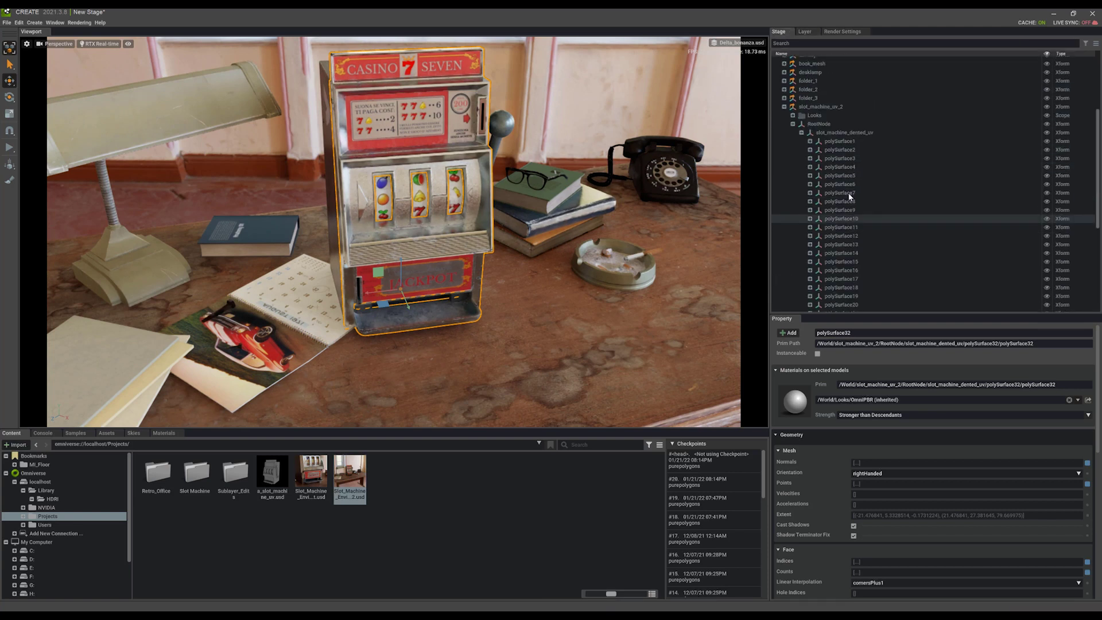
pyautogui.click(825, 108)
pyautogui.click(784, 107)
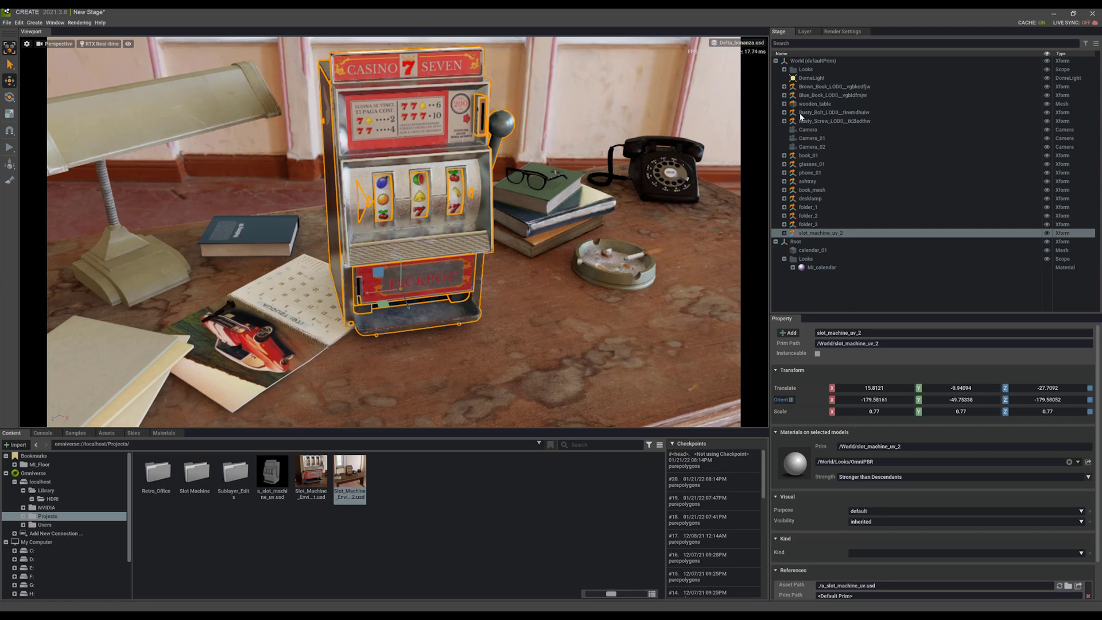
pyautogui.click(805, 31)
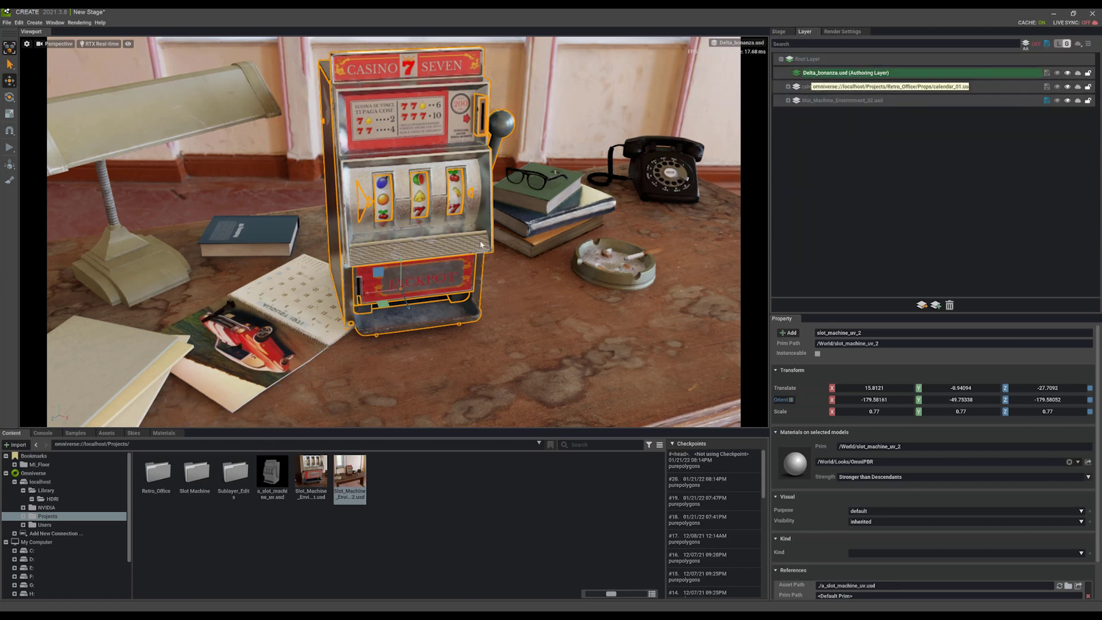
pyautogui.moveTo(404, 301); pyautogui.dragTo(390, 259)
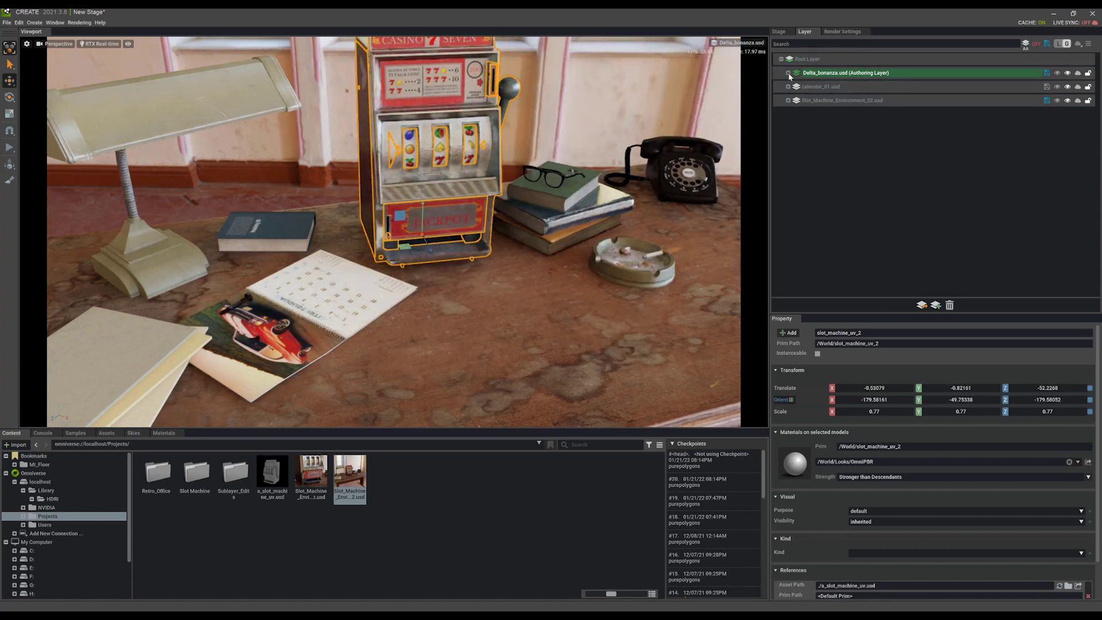
# Check the slot_machine_uv_2 override under World in Delta_bonanza.usd, then switch that layer off.
pyautogui.click(788, 74)
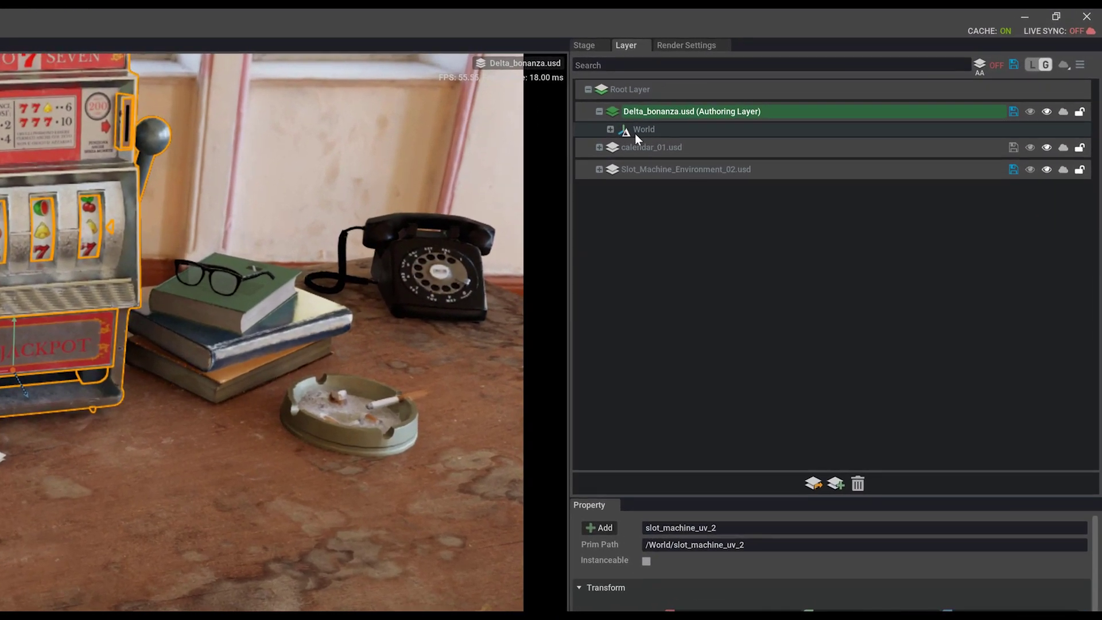
pyautogui.click(610, 129)
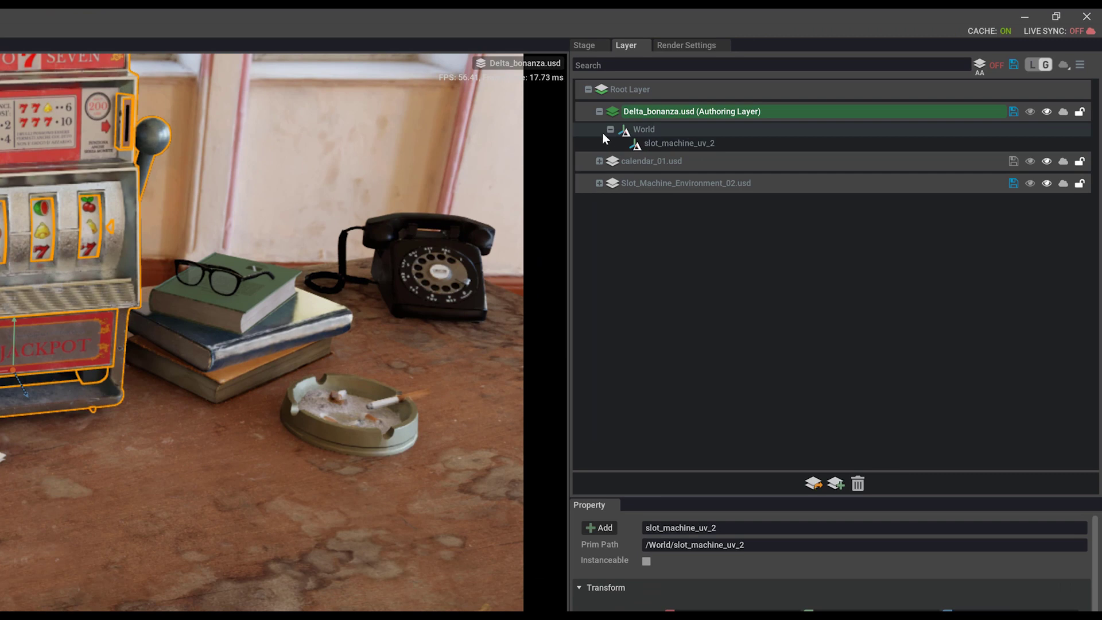
pyautogui.keyDown('alt'); pyautogui.moveTo(270, 327); pyautogui.dragTo(219, 277); pyautogui.keyUp('alt')
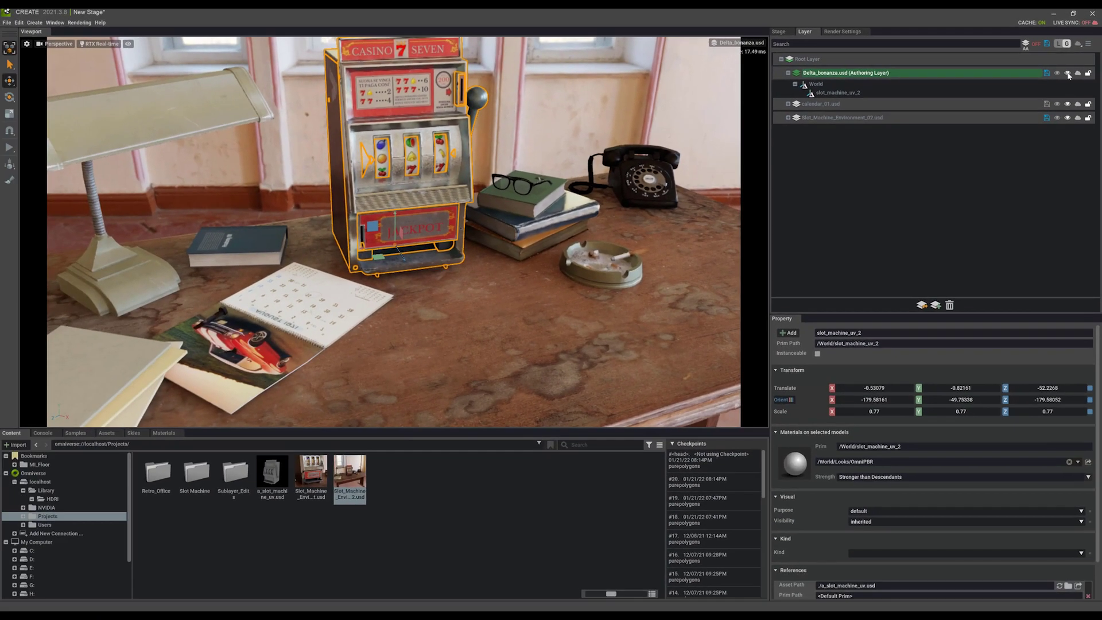
pyautogui.click(1047, 112)
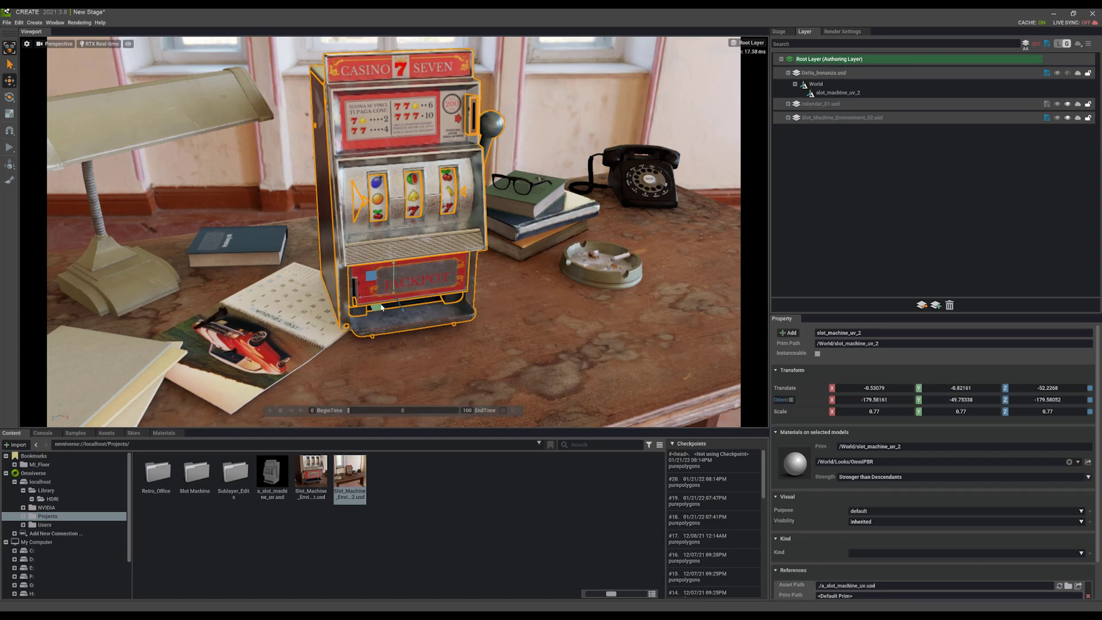
# Look through Camera_02 and set the slot machine's Translate Z to about -40.
pyautogui.keyDown('alt'); pyautogui.moveTo(260, 411); pyautogui.dragTo(84, 51); pyautogui.keyUp('alt')
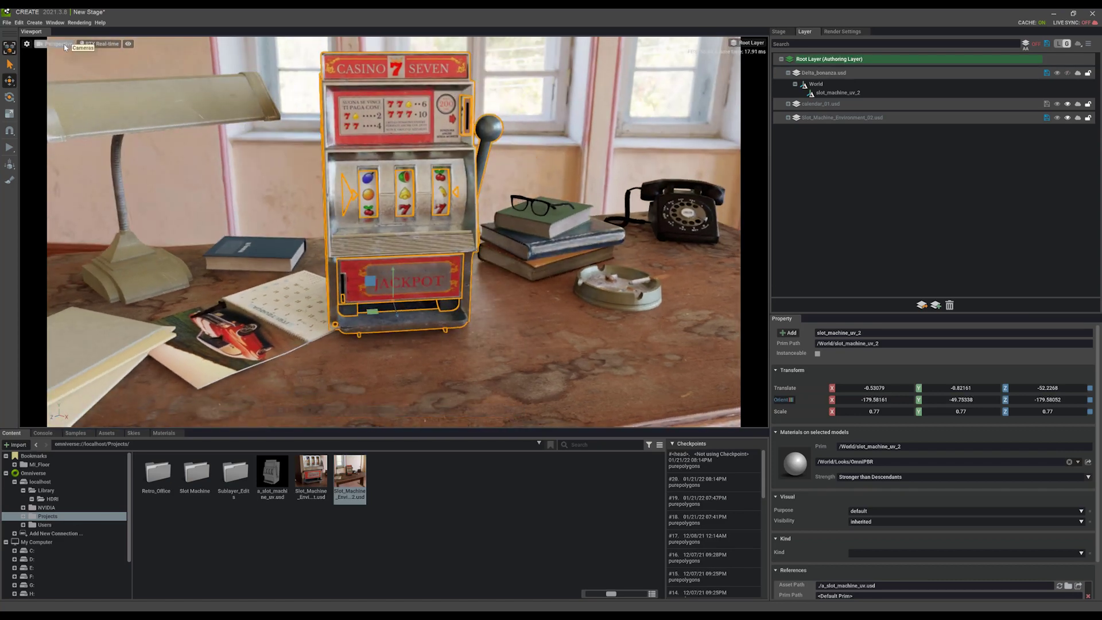
pyautogui.click(64, 45)
pyautogui.moveTo(74, 50)
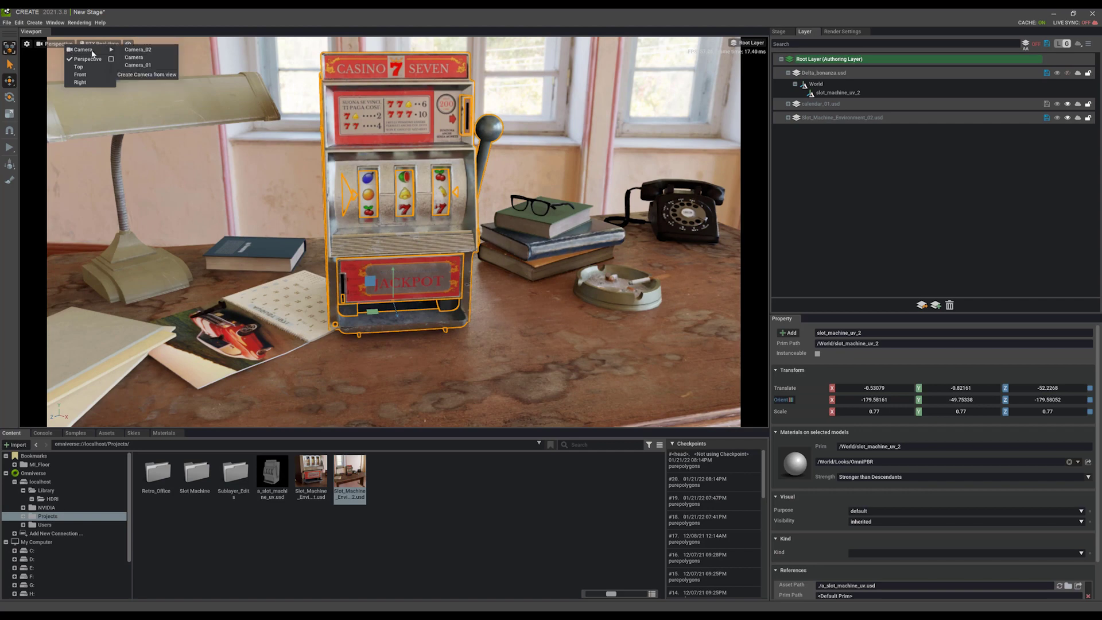
pyautogui.click(137, 57)
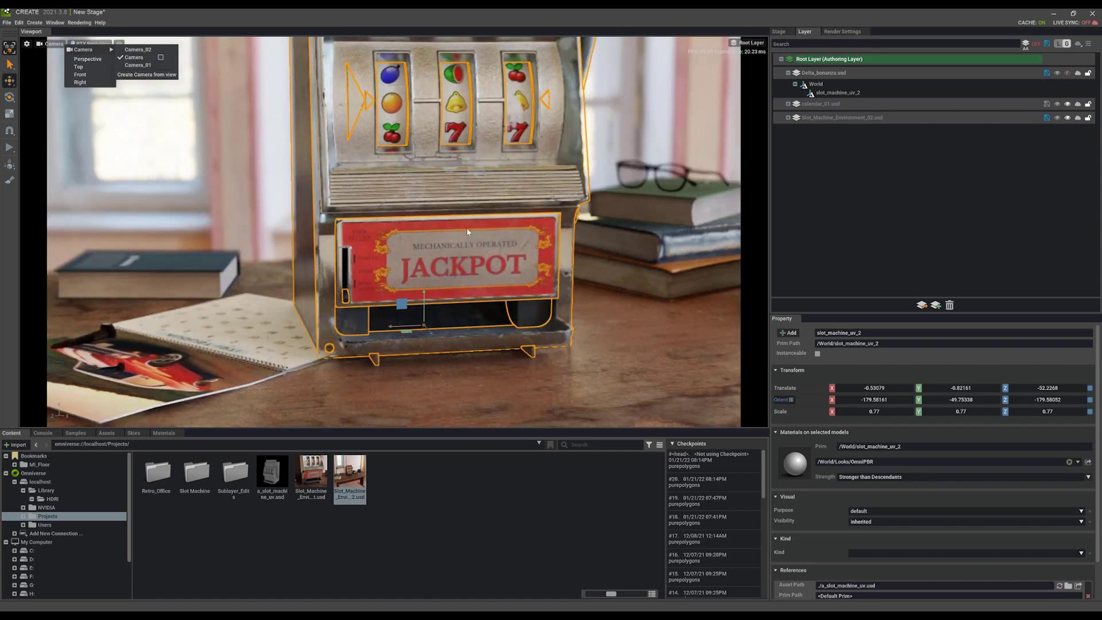
pyautogui.click(138, 49)
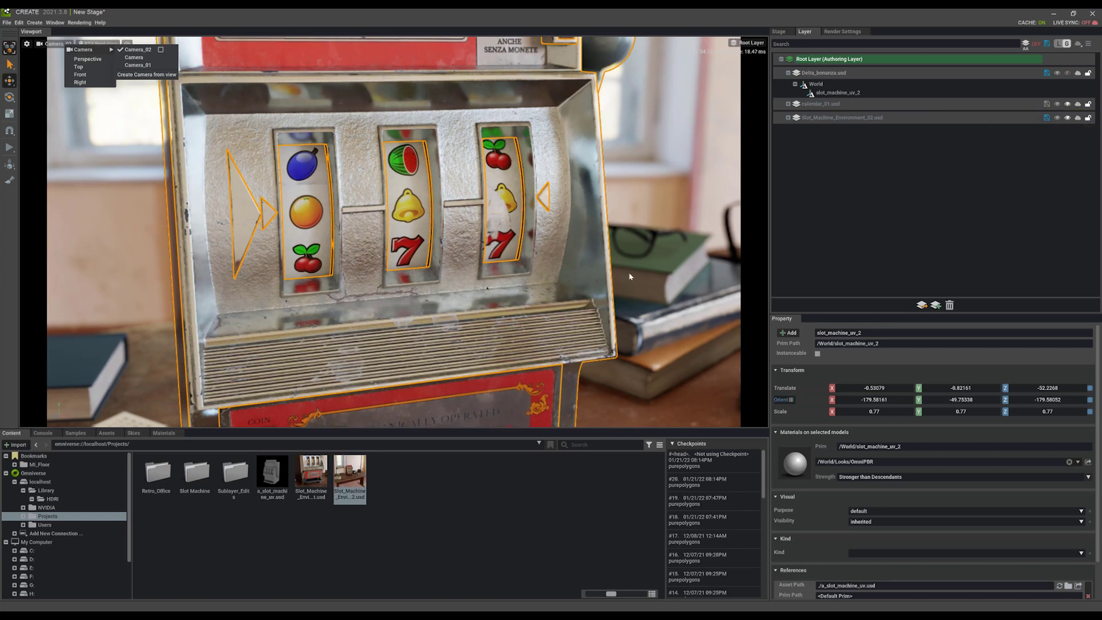
pyautogui.click(832, 93)
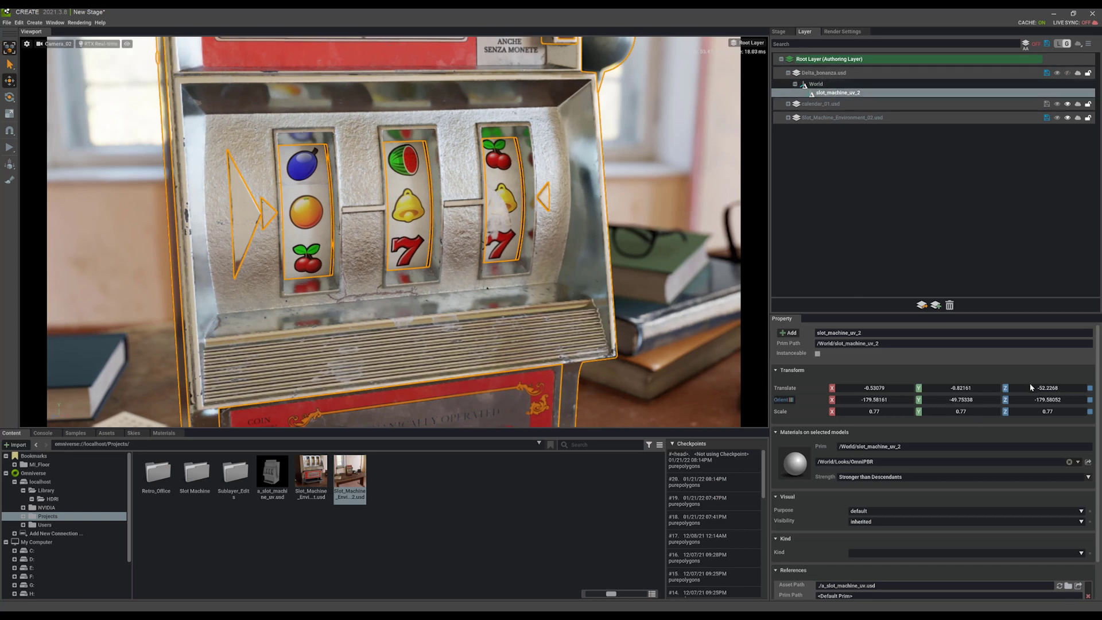
pyautogui.moveTo(1045, 390); pyautogui.dragTo(968, 390)
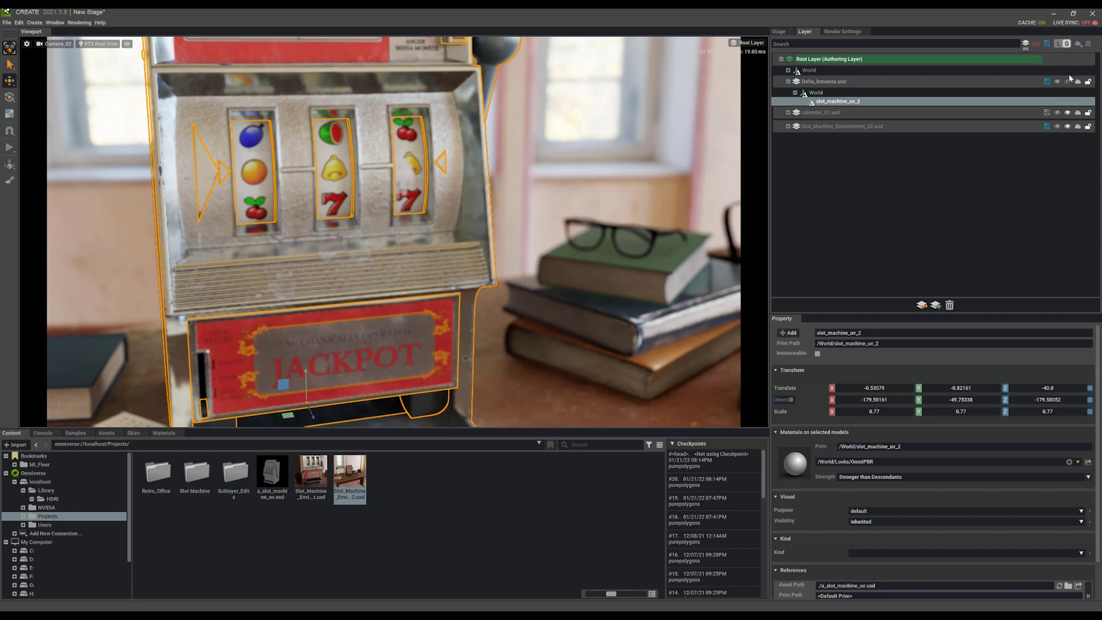
# Set the slot machine's Translate X to 11.0 and its Orient Y to -58.0.
pyautogui.doubleClick(874, 389)
pyautogui.write('11')
pyautogui.press('Return')
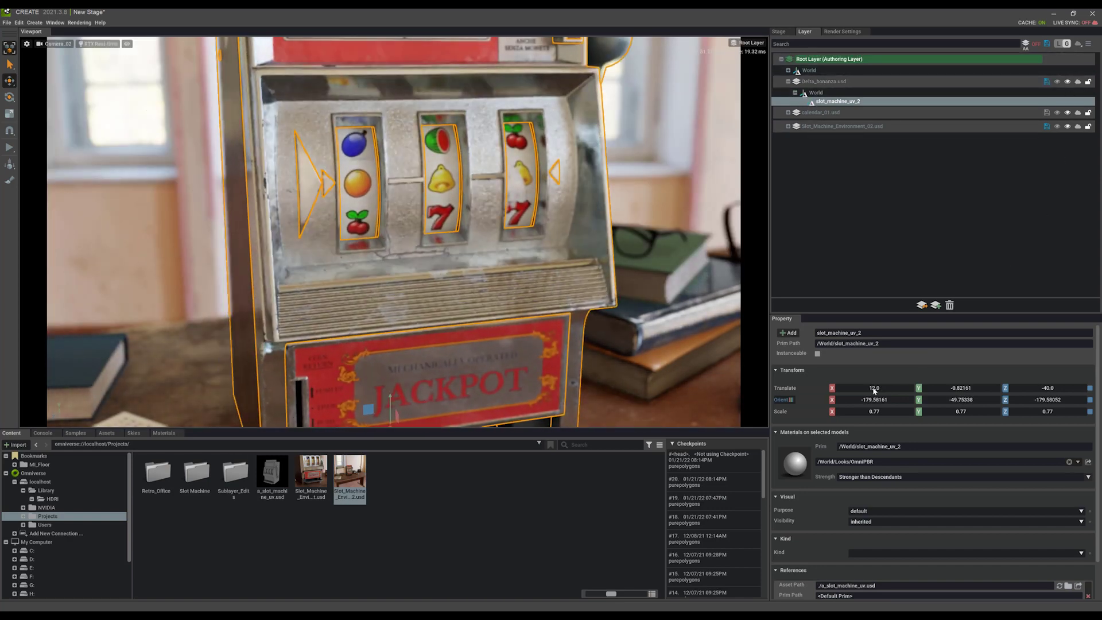
pyautogui.moveTo(962, 401)
pyautogui.mouseDown()
pyautogui.moveTo(976, 401)
pyautogui.moveTo(957, 404)
pyautogui.mouseUp()
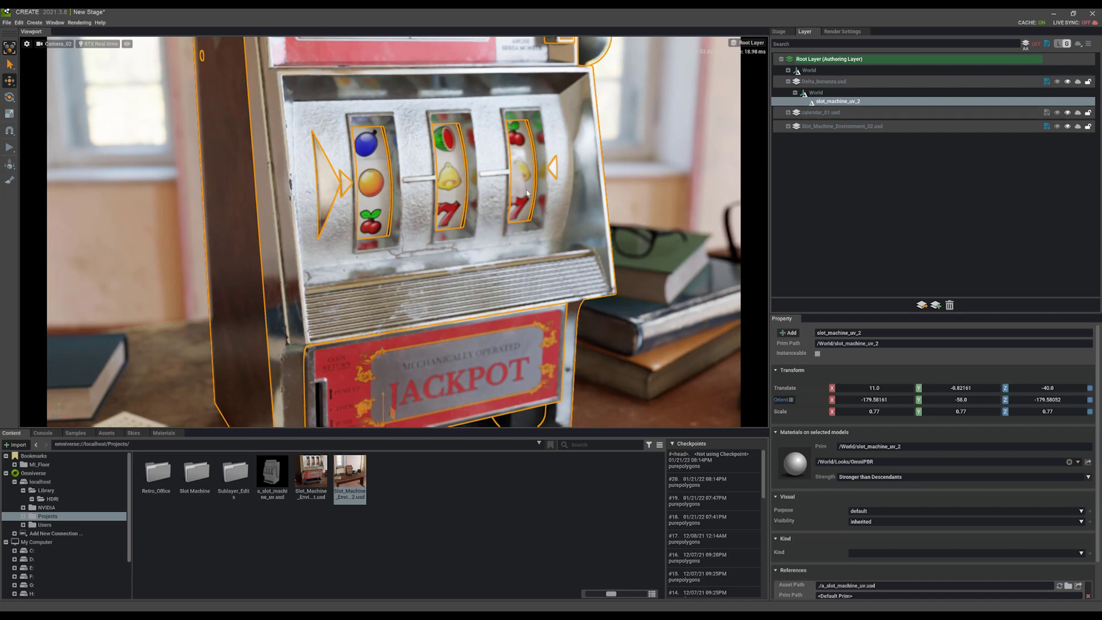
# Dolly the view in and select the book at the left of the desk.
pyautogui.scroll(5, 527, 194)
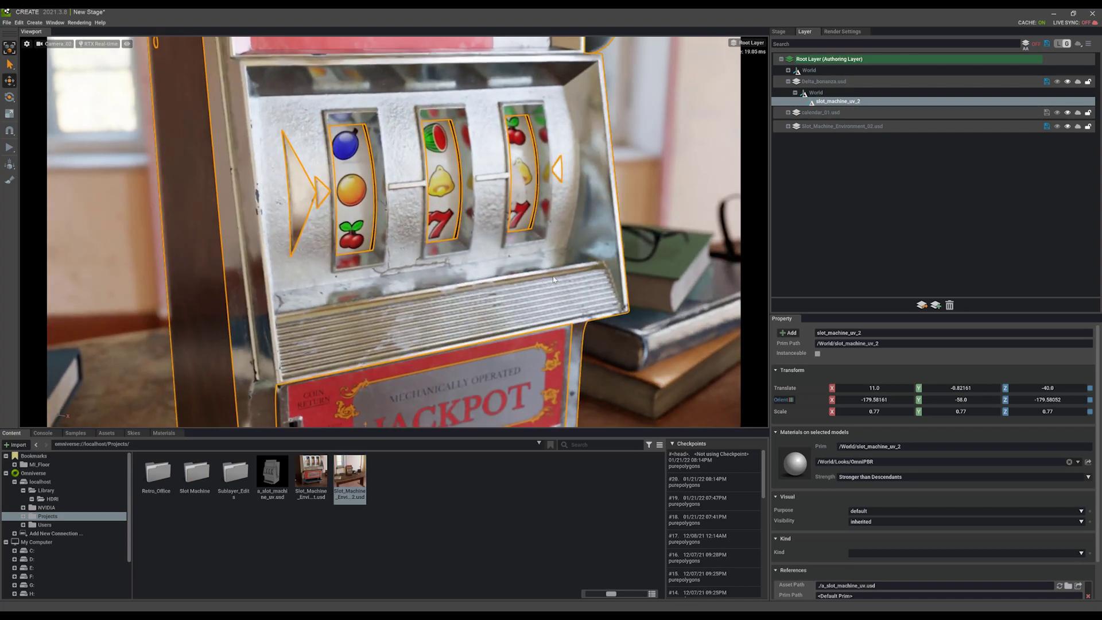
pyautogui.scroll(5, 554, 279)
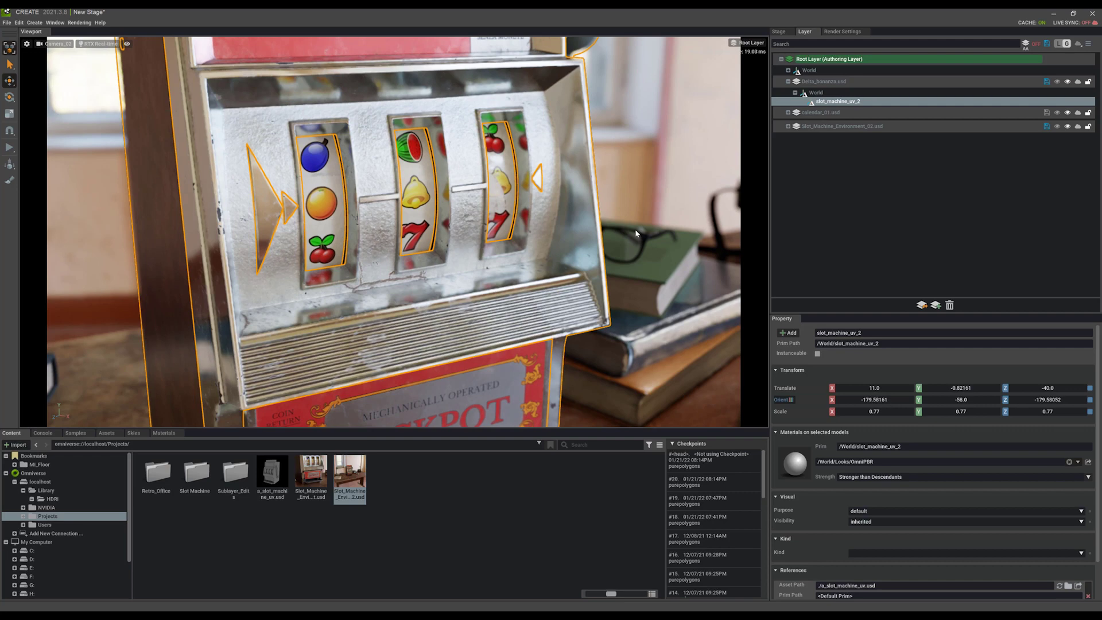
pyautogui.scroll(5, 544, 212)
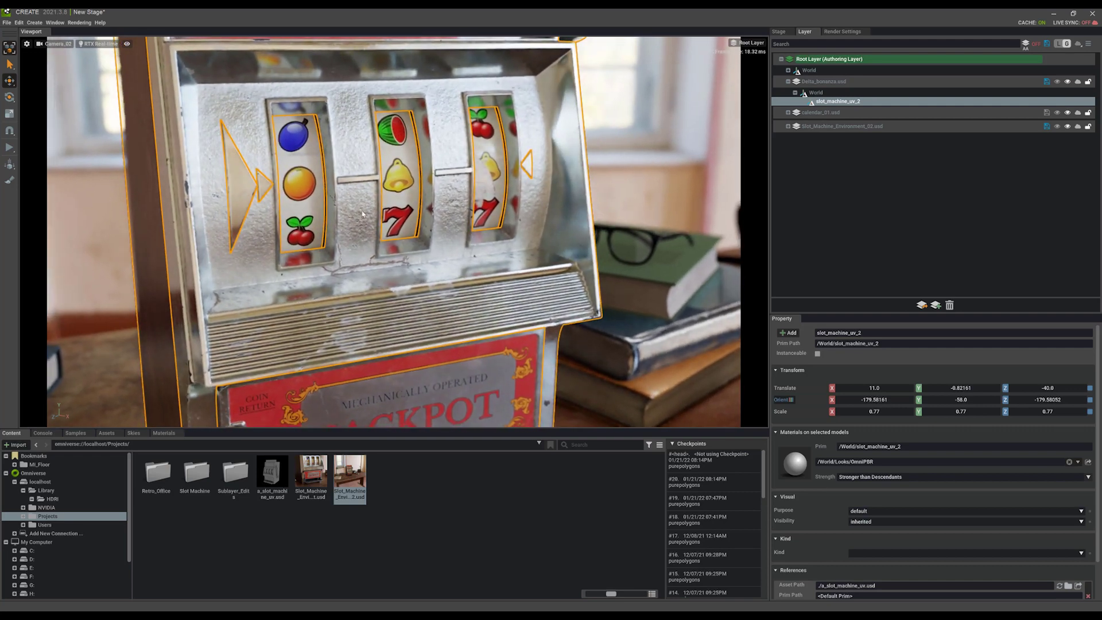
pyautogui.click(56, 366)
pyautogui.press('f')
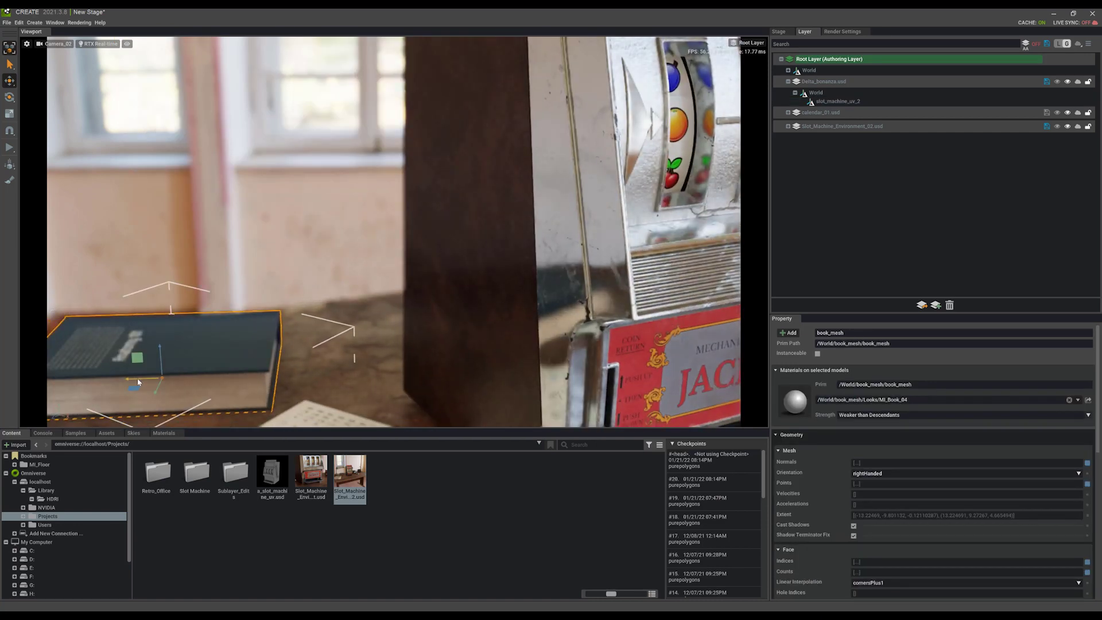
pyautogui.keyDown('alt'); pyautogui.moveTo(137, 382); pyautogui.dragTo(319, 233); pyautogui.keyUp('alt')
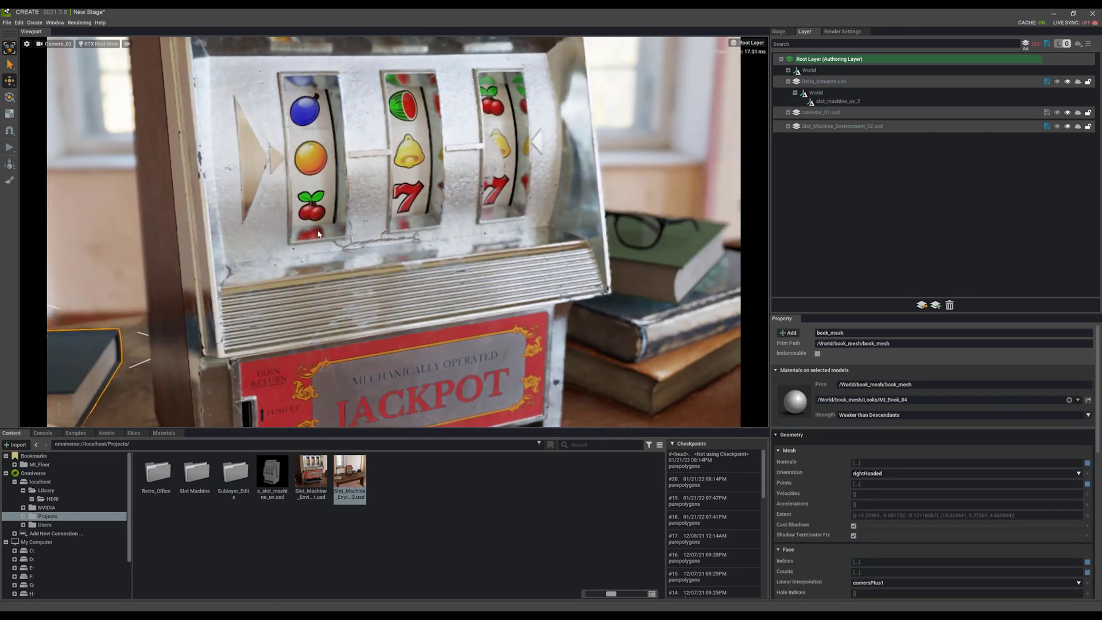
pyautogui.scroll(3, 319, 233)
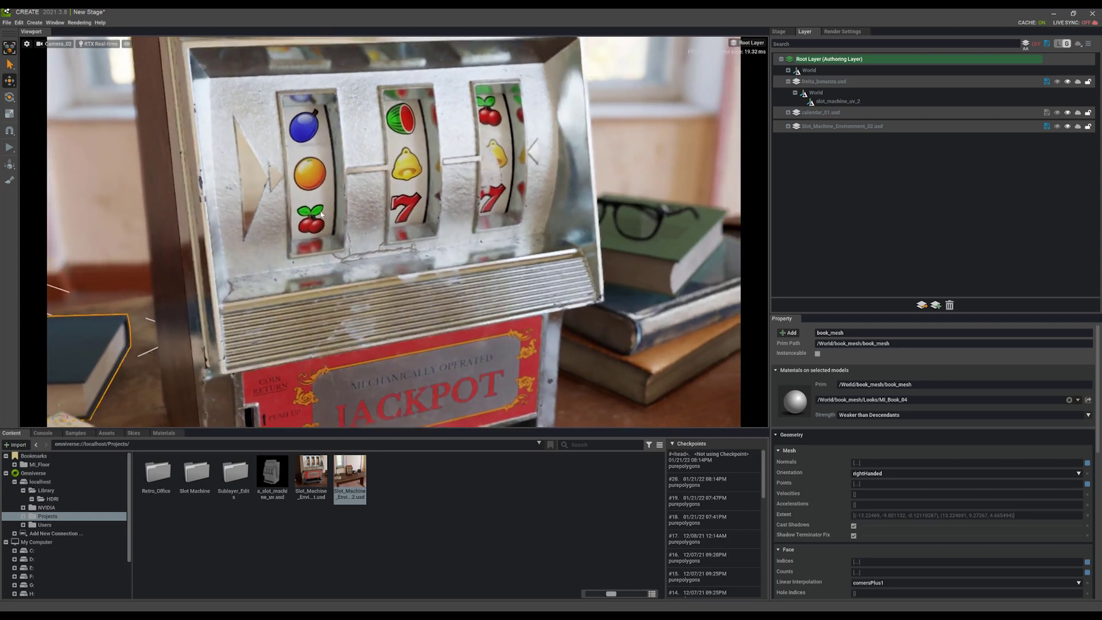
pyautogui.scroll(2, 320, 214)
pyautogui.press('Escape')
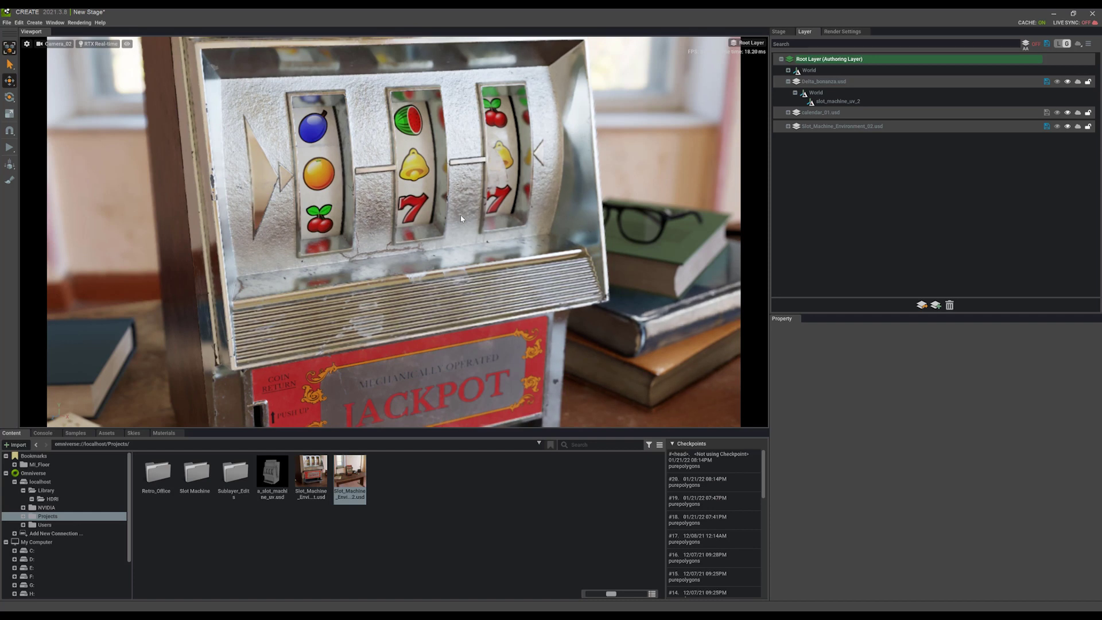
# Inspect Delta_bonanza.usd and the Root Layer's World prim holding the edited objects.
pyautogui.click(841, 83)
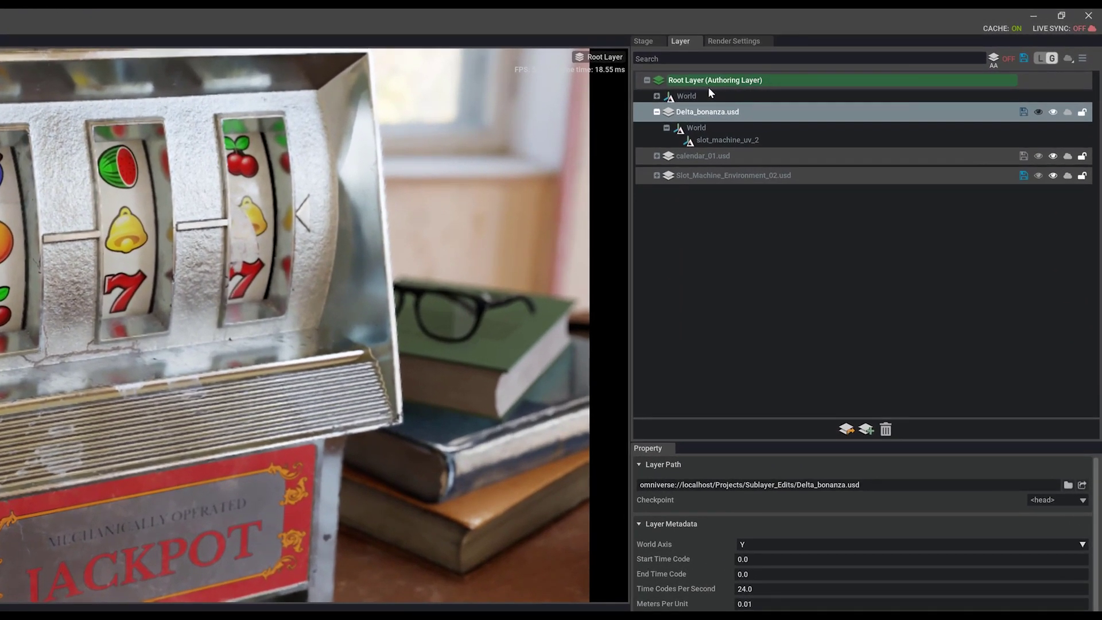
pyautogui.click(688, 95)
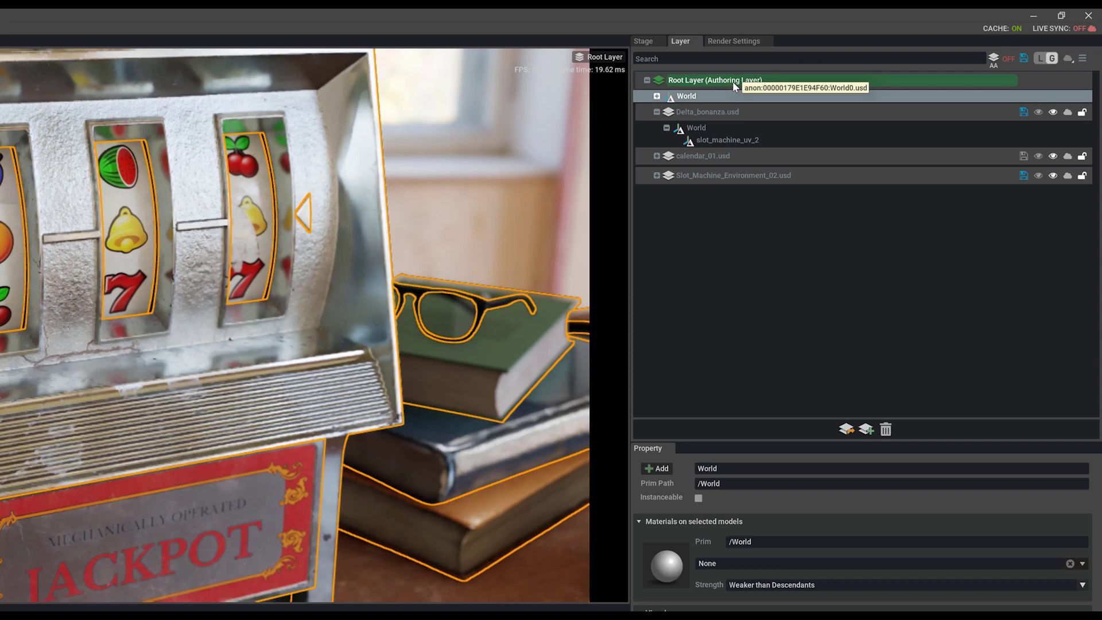
pyautogui.click(657, 97)
pyautogui.click(656, 96)
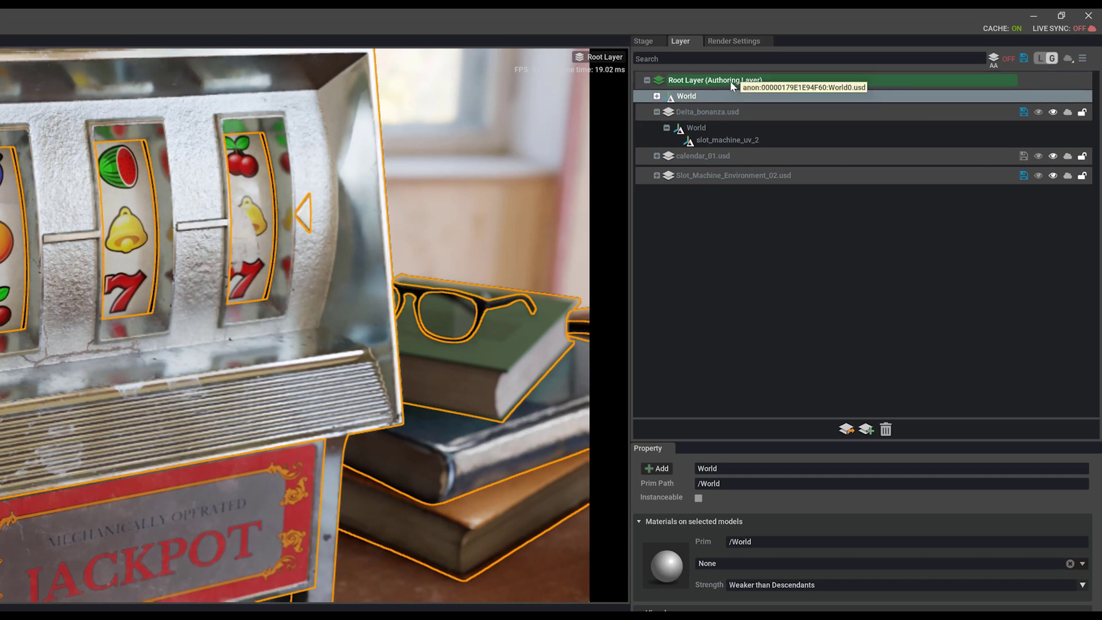
# Set Delta_bonanza.usd as authoring layer and merge the Root Layer's World edits into it.
pyautogui.rightClick(738, 113)
pyautogui.click(777, 119)
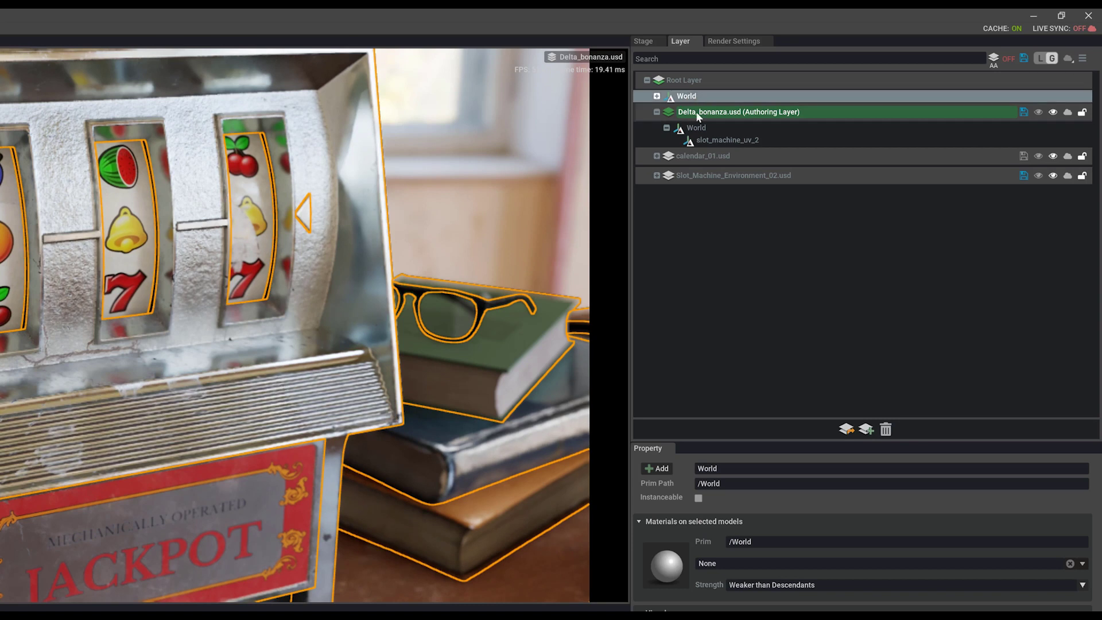
pyautogui.moveTo(688, 99); pyautogui.dragTo(700, 117)
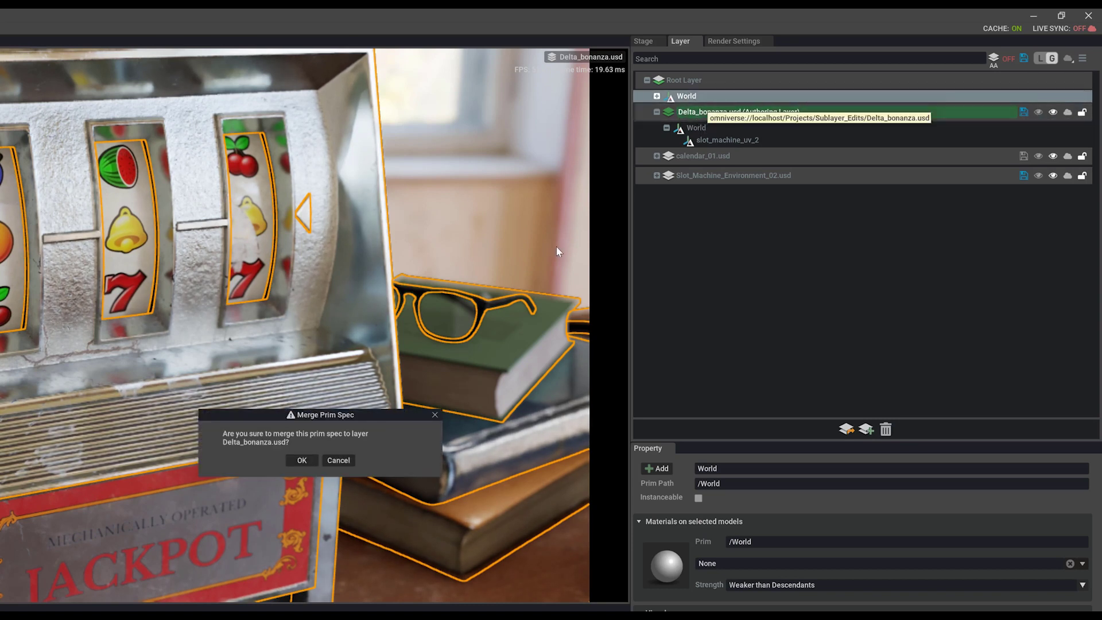
pyautogui.click(303, 460)
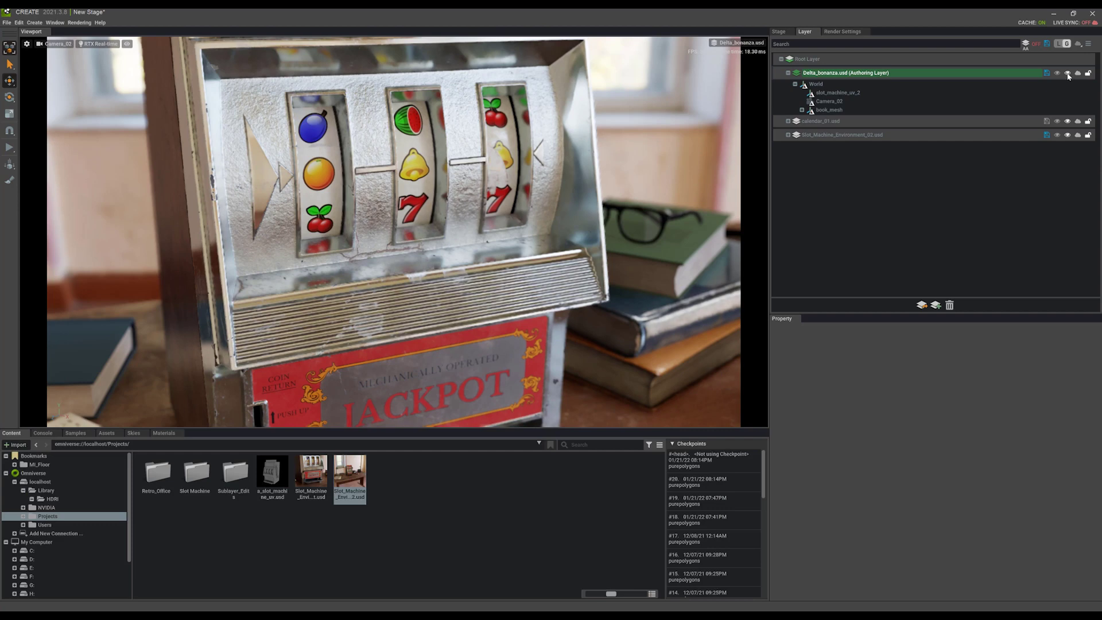
# Turn off Delta_bonanza.usd's visibility so the slot machine and camera edits revert.
pyautogui.click(1068, 73)
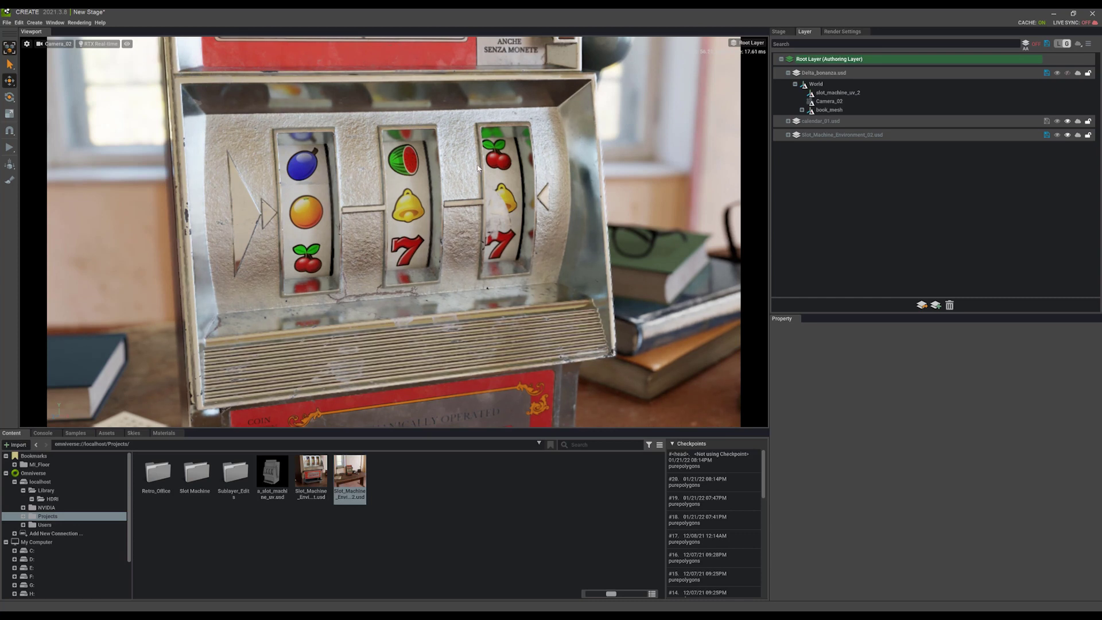
pyautogui.click(55, 43)
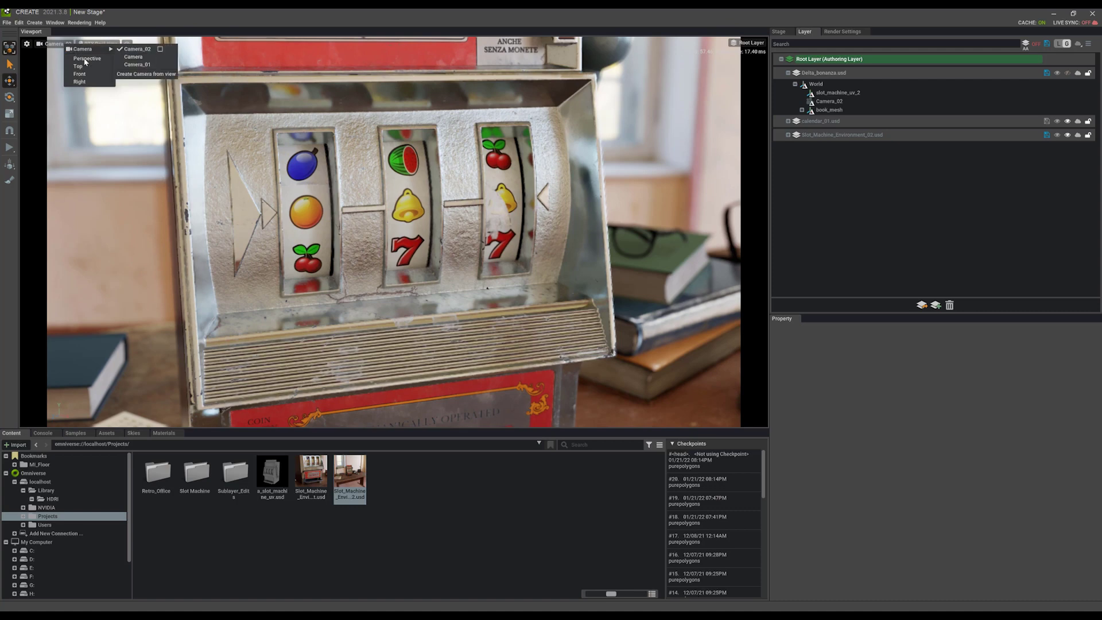
# Switch the viewport to the Perspective camera and orbit closer around the slot machine.
pyautogui.click(86, 58)
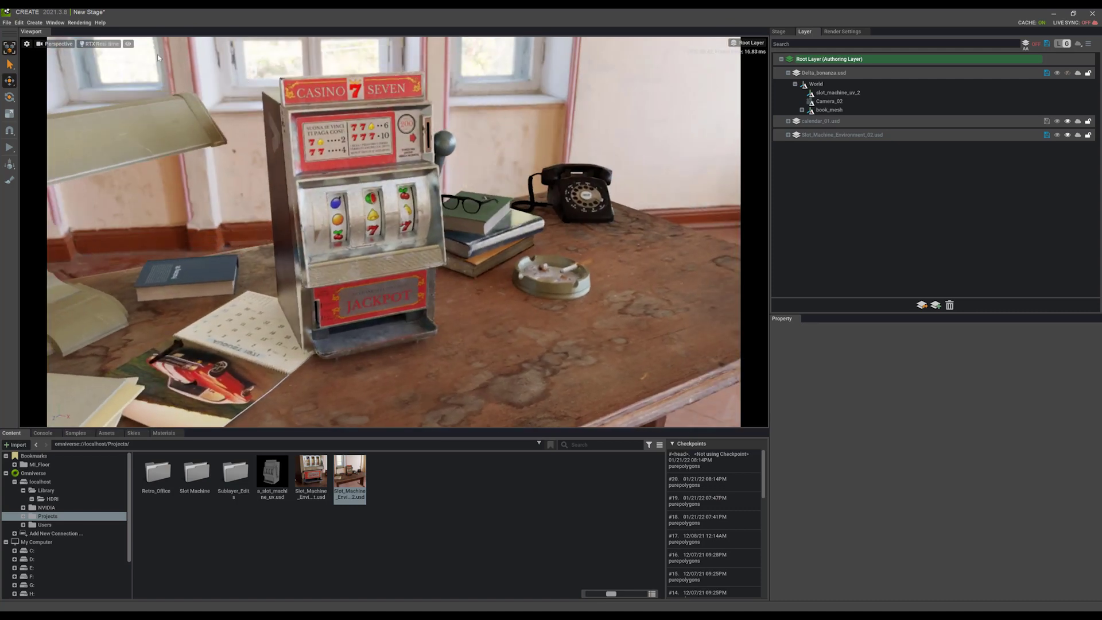
pyautogui.click(128, 44)
pyautogui.moveTo(134, 53)
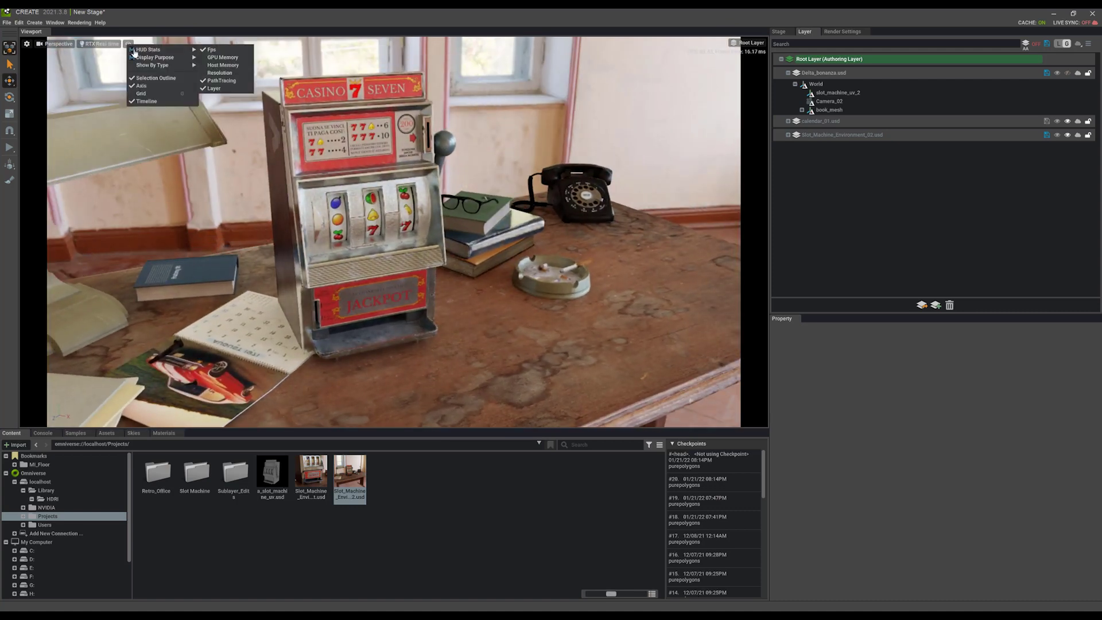
pyautogui.moveTo(160, 66)
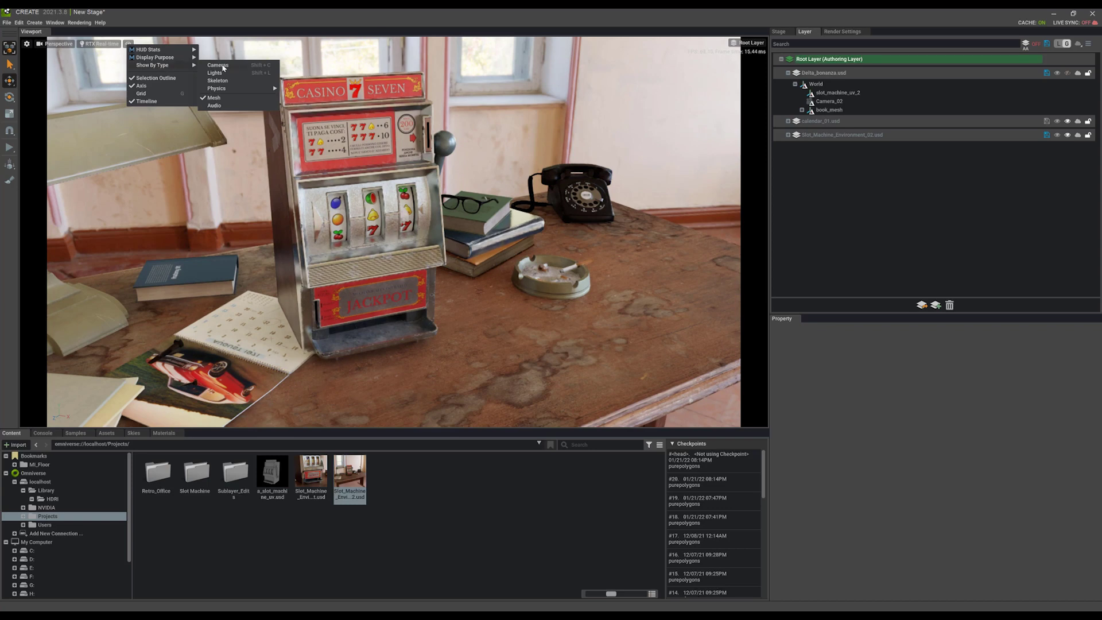
pyautogui.moveTo(298, 92); pyautogui.dragTo(388, 211, button='right')
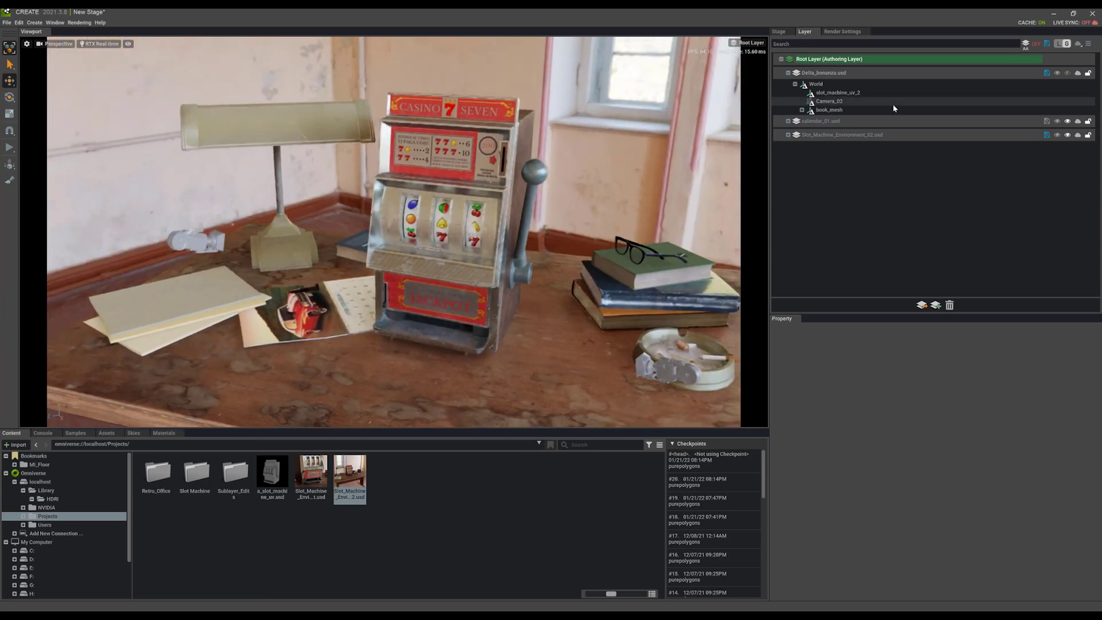
# Turn Delta_bonanza.usd back on and orbit to view the machine's left side.
pyautogui.click(1068, 74)
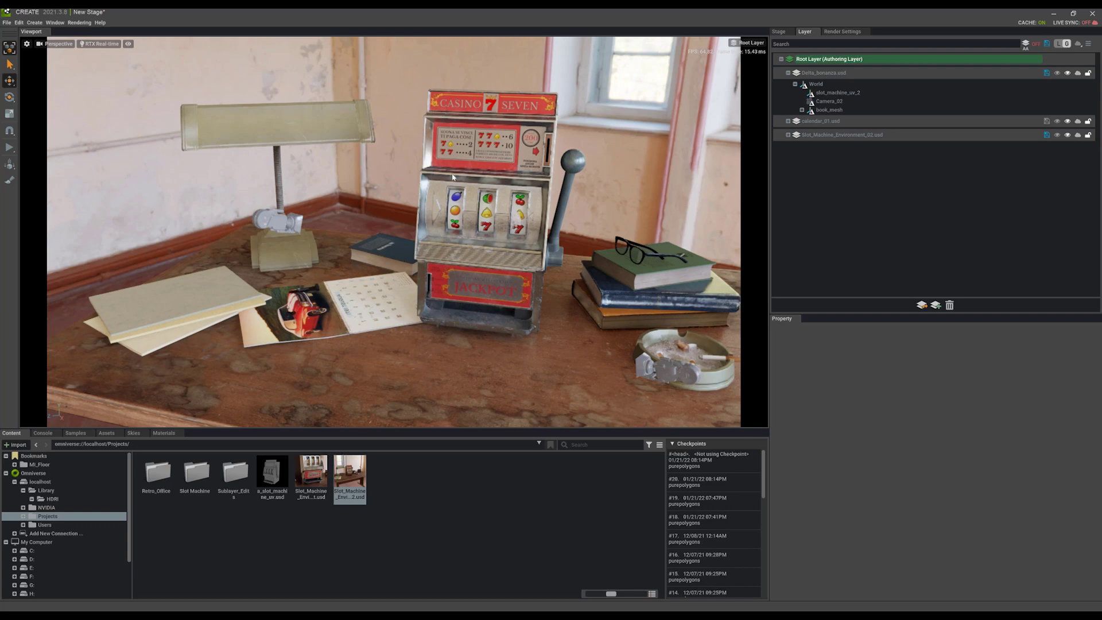
pyautogui.moveTo(524, 163); pyautogui.dragTo(481, 185, button='right')
pyautogui.scroll(6, 481, 184)
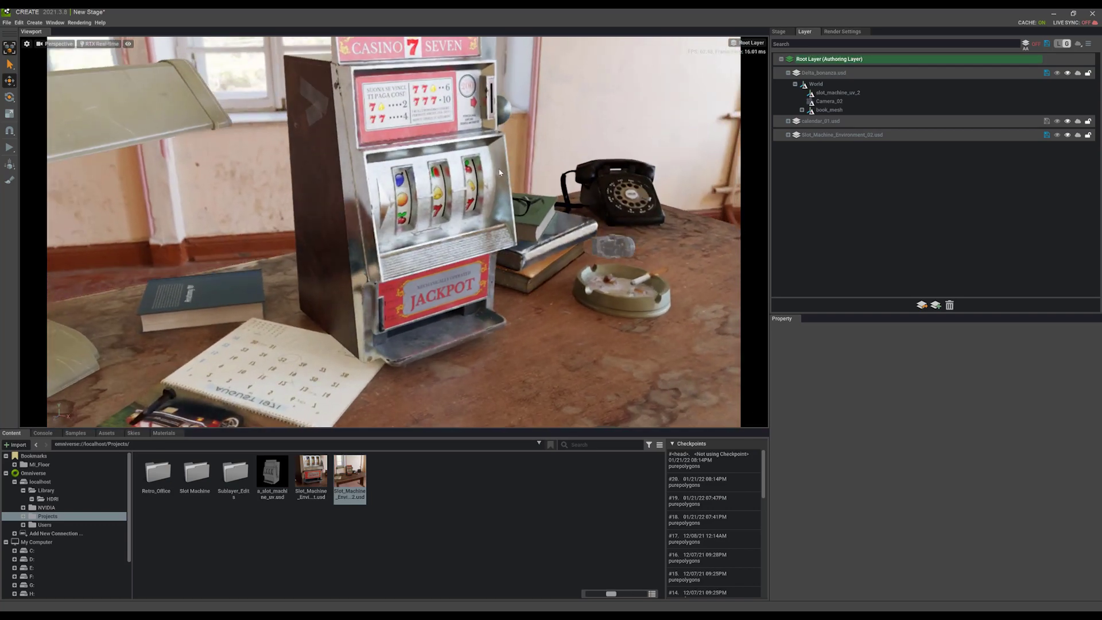
pyautogui.click(60, 43)
# Look through Camera_01 at the JACKPOT plate, hide Delta_bonanza.usd and collapse its tree.
pyautogui.moveTo(86, 51)
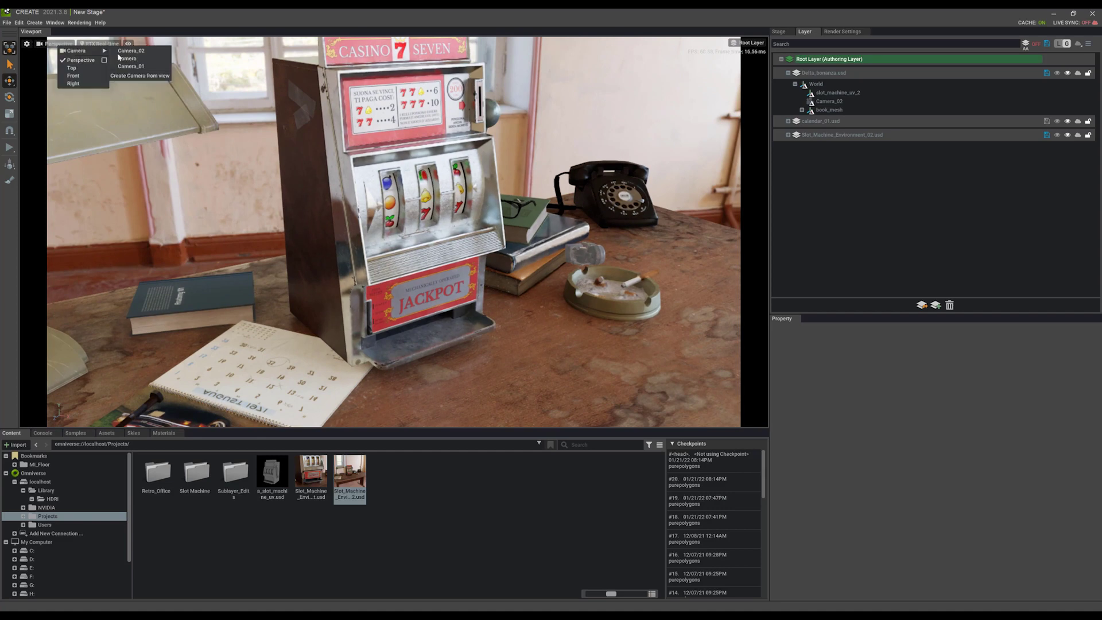
pyautogui.click(132, 51)
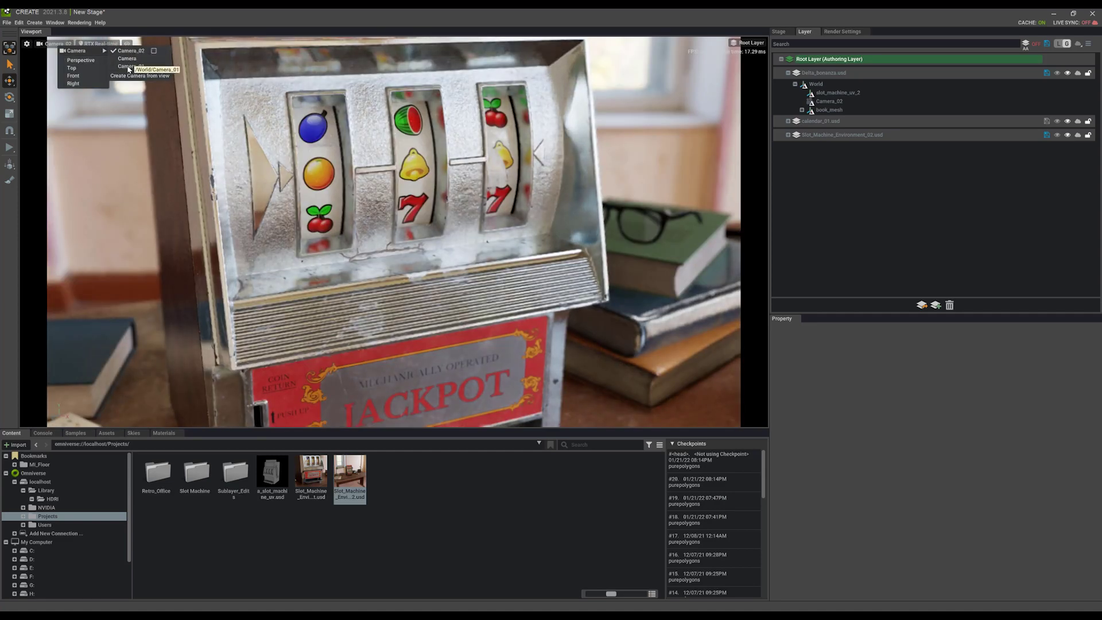
pyautogui.click(128, 67)
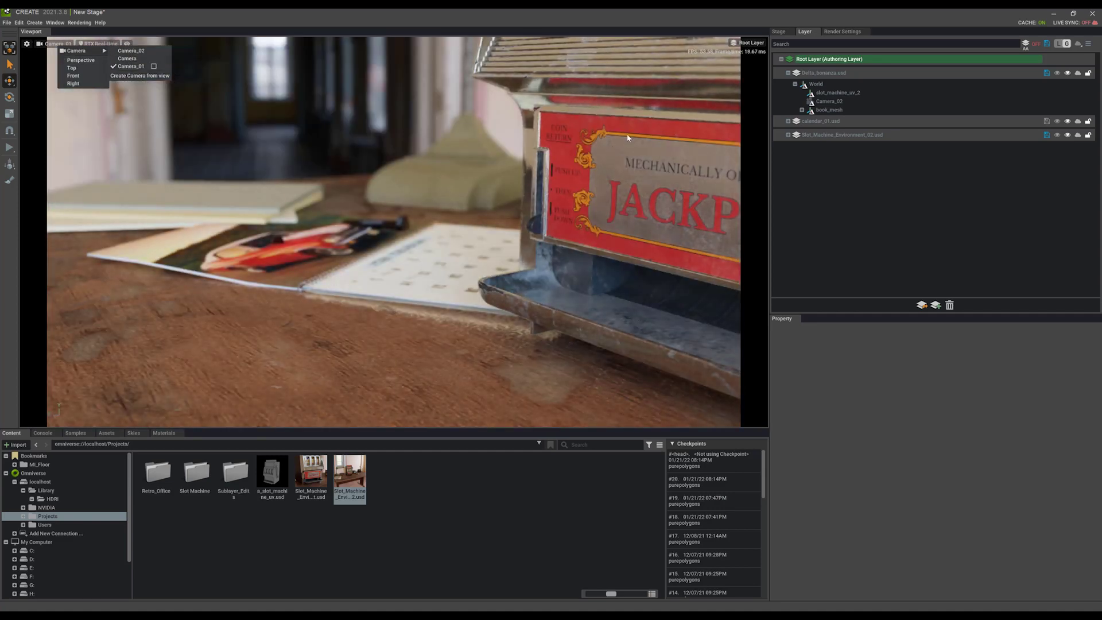
pyautogui.click(757, 197)
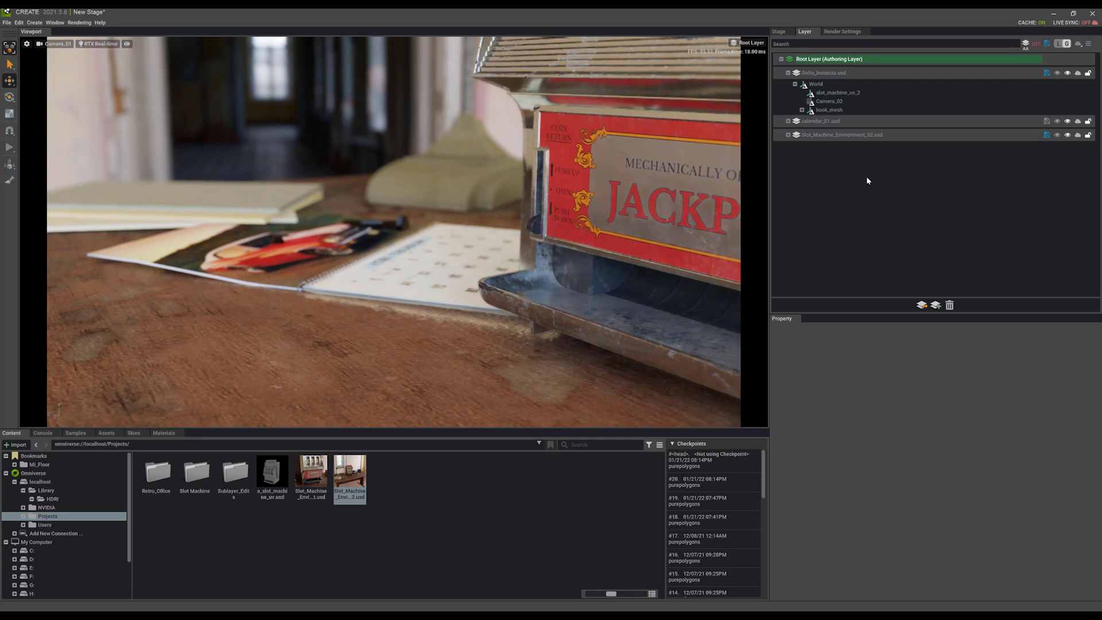
pyautogui.click(1068, 73)
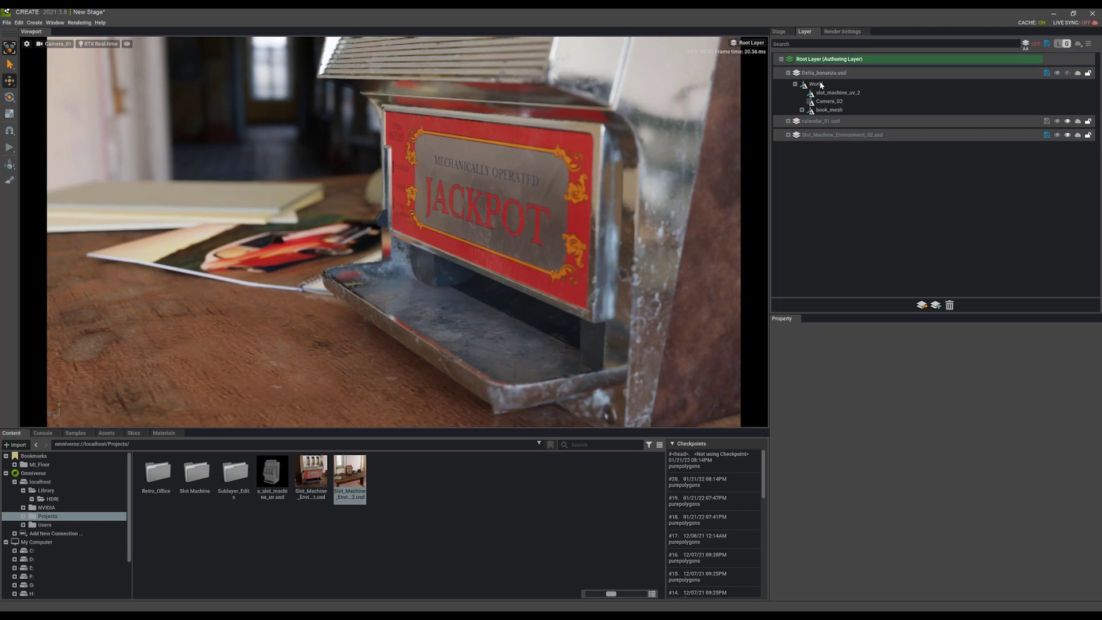
pyautogui.click(788, 73)
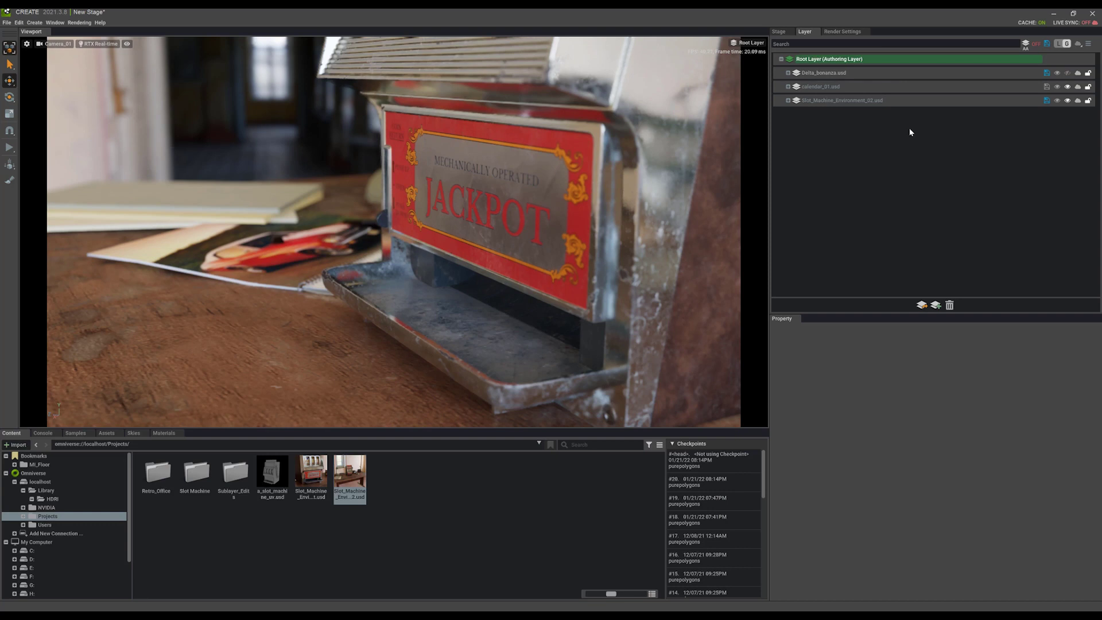
# Save a new sublayer Delta_bonanza_Camera_07.usd into Sublayer_Edits and make it the authoring layer.
pyautogui.click(936, 305)
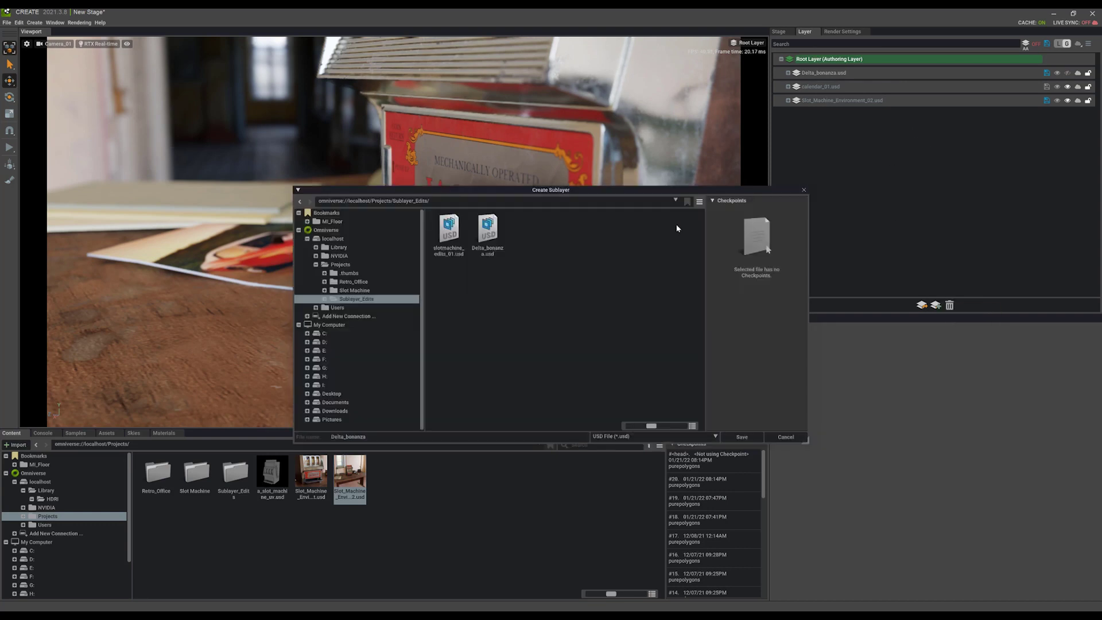
pyautogui.click(376, 436)
pyautogui.click(740, 437)
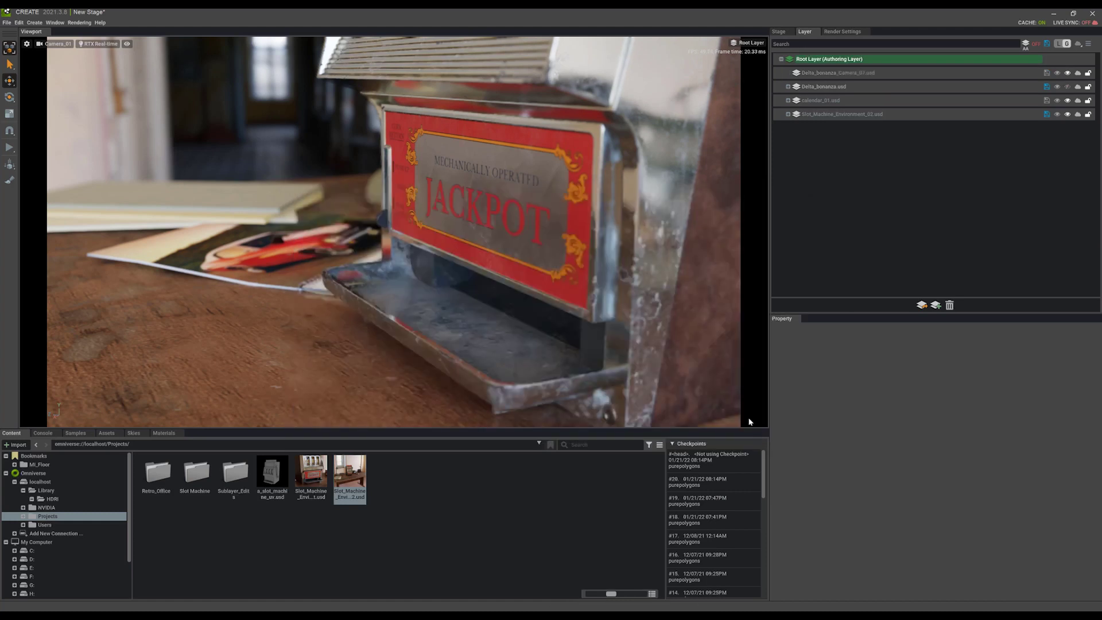
pyautogui.doubleClick(848, 75)
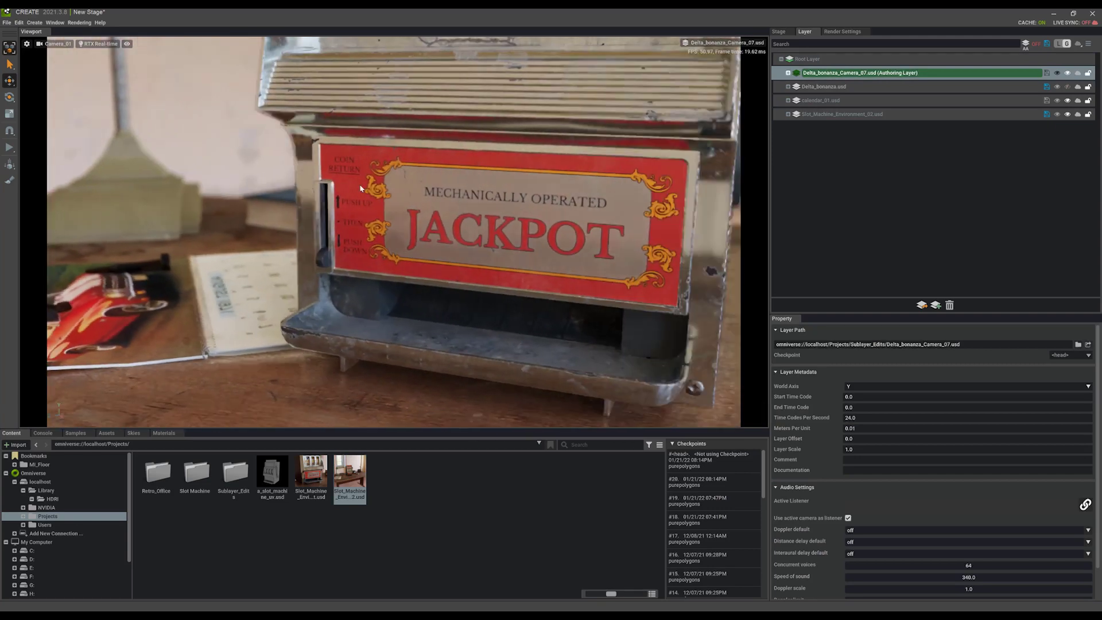
# Rotate the calendar on the table to a new angle.
pyautogui.click(225, 301)
pyautogui.press('e')
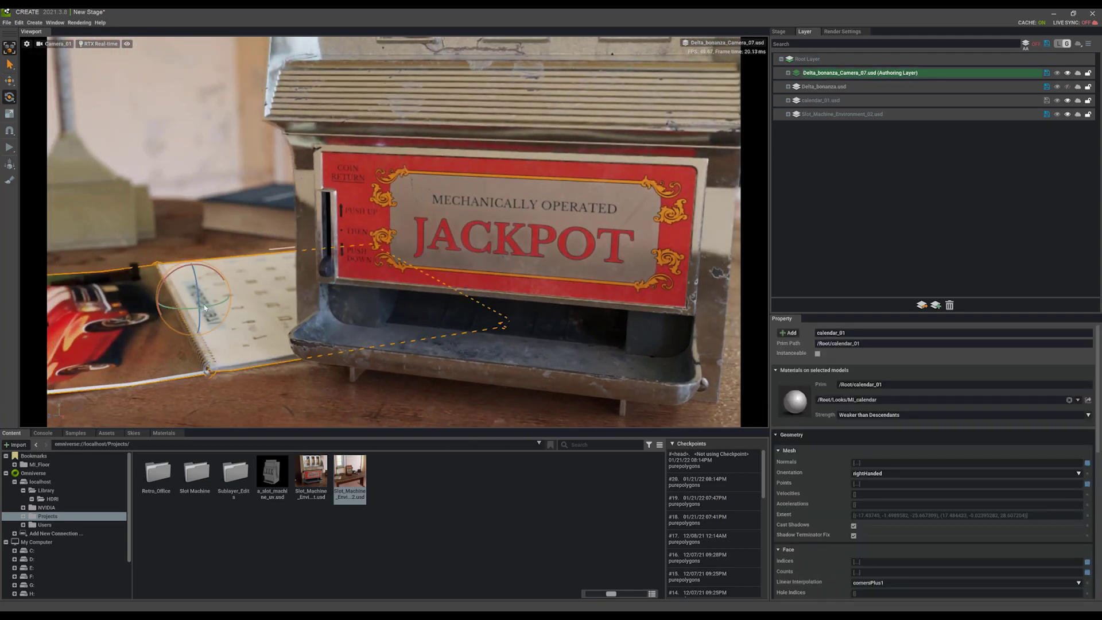
pyautogui.moveTo(193, 311); pyautogui.dragTo(227, 304)
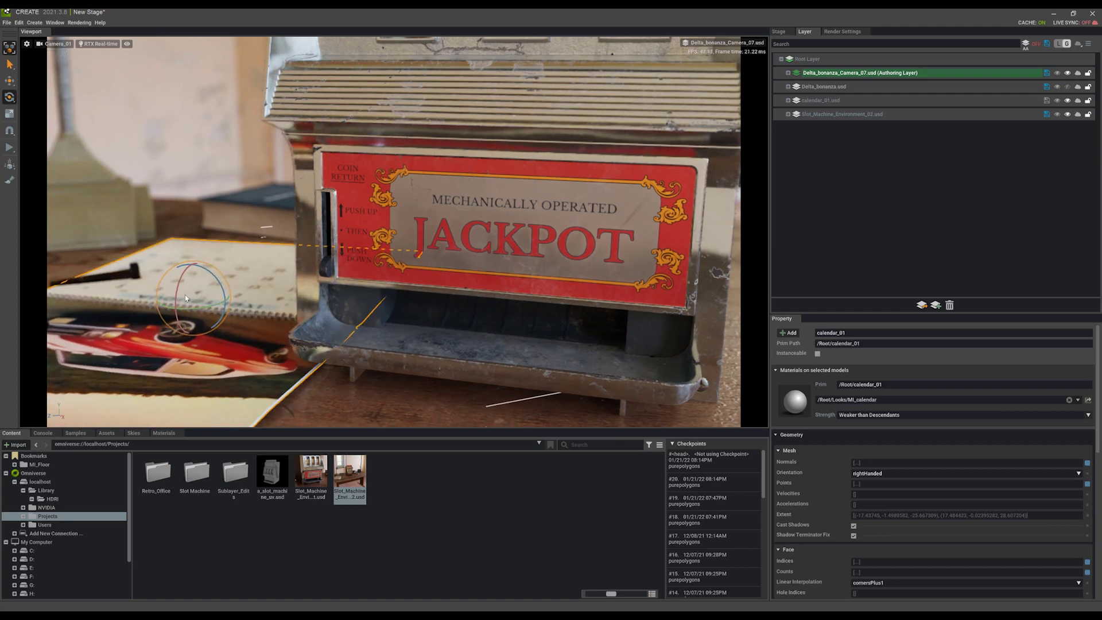
# Make the calendar's Root group invisible in the Stage hierarchy.
pyautogui.click(780, 33)
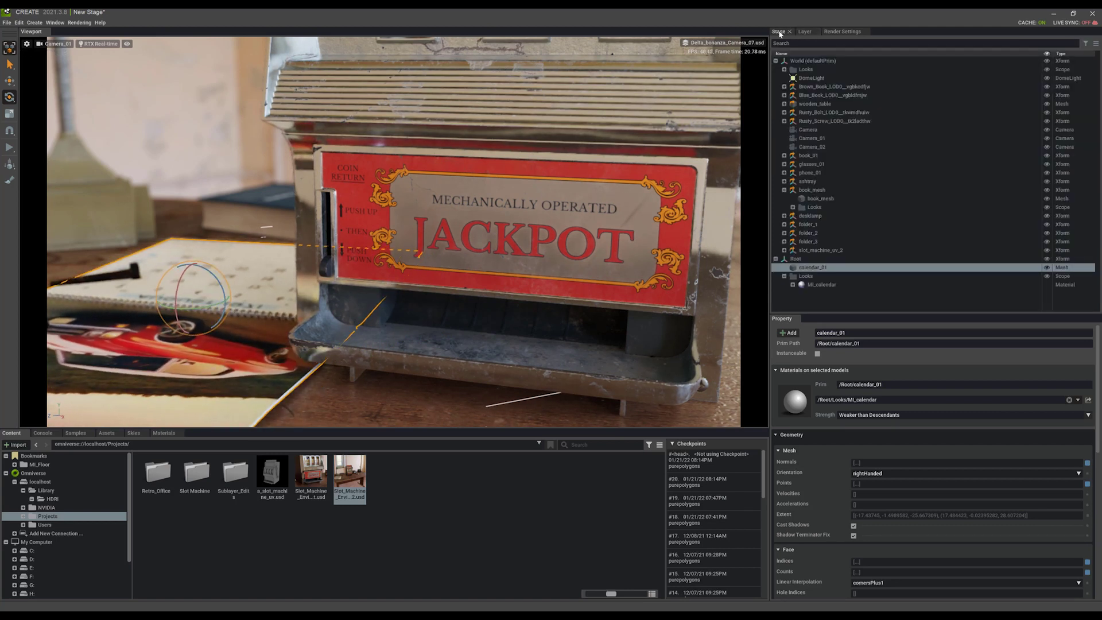
pyautogui.click(802, 260)
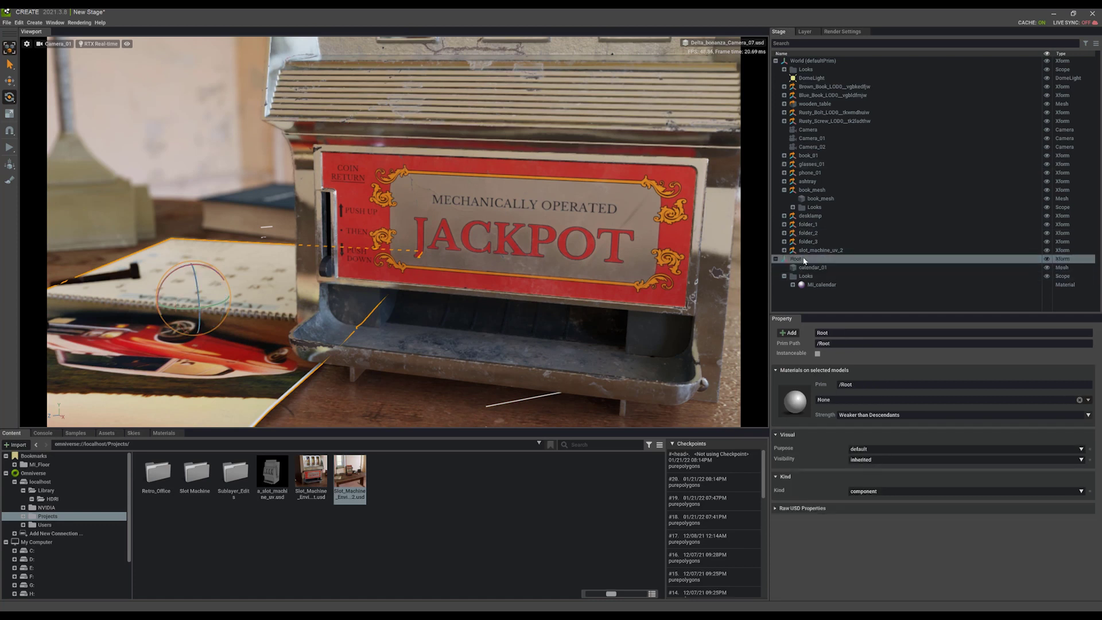
pyautogui.click(805, 31)
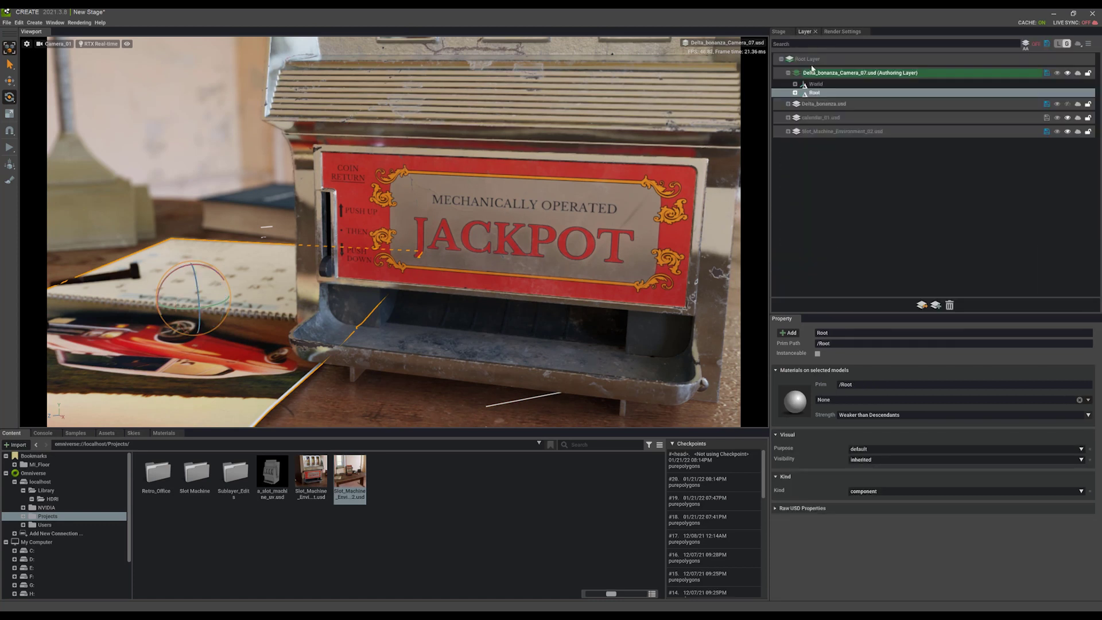
pyautogui.click(779, 32)
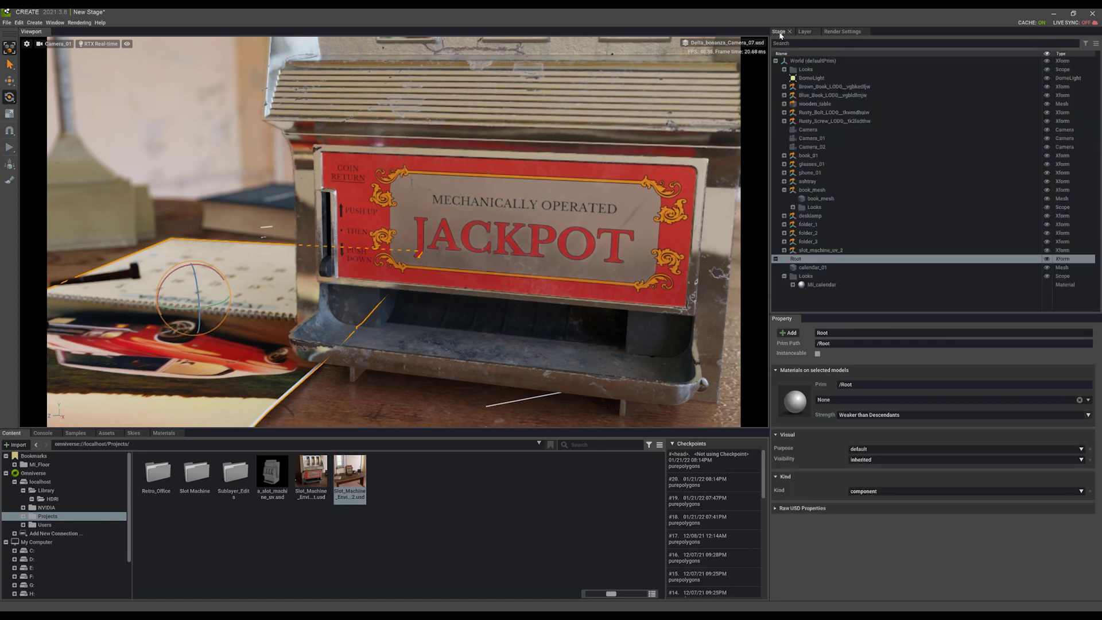
pyautogui.click(1047, 260)
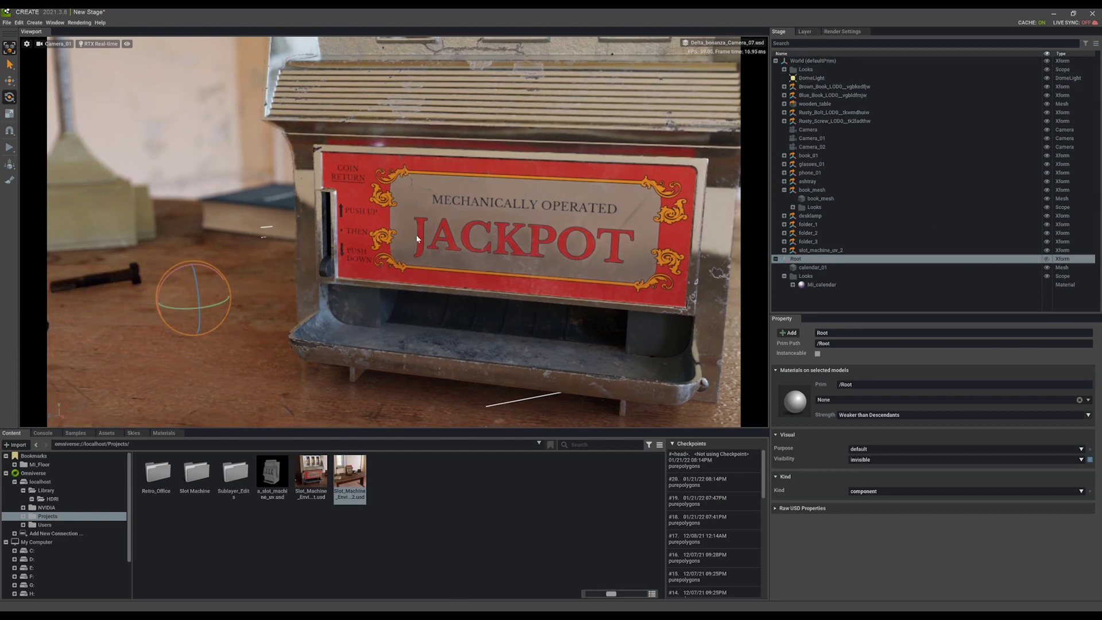
pyautogui.click(127, 274)
# Duplicate the Rusty_Bolt Xform and move and rotate the copy across the table.
pyautogui.press('w')
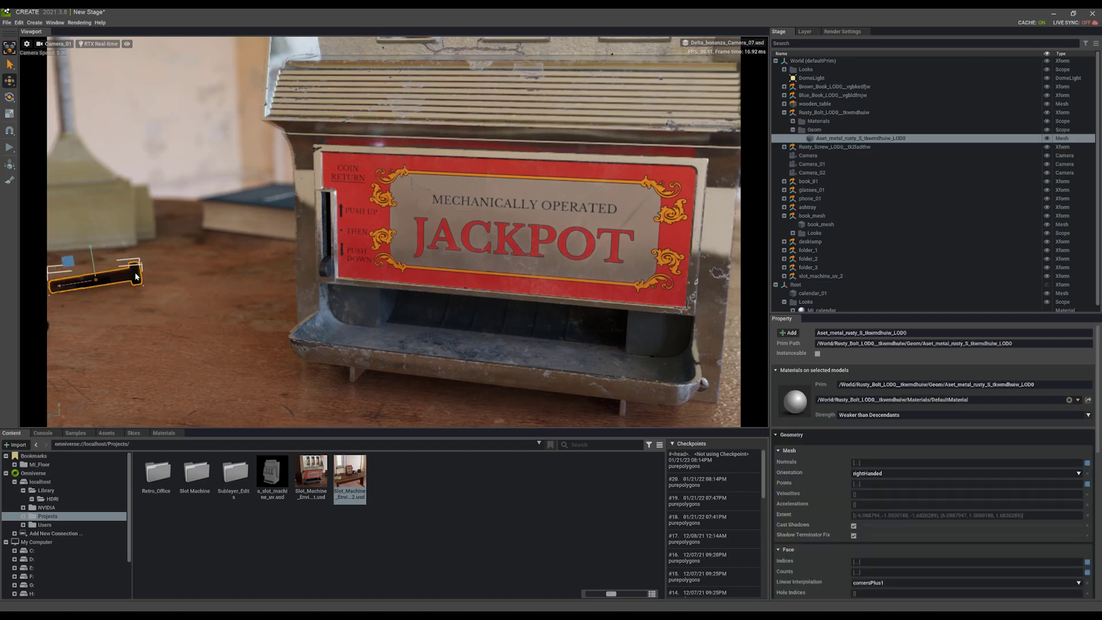
pyautogui.click(79, 270)
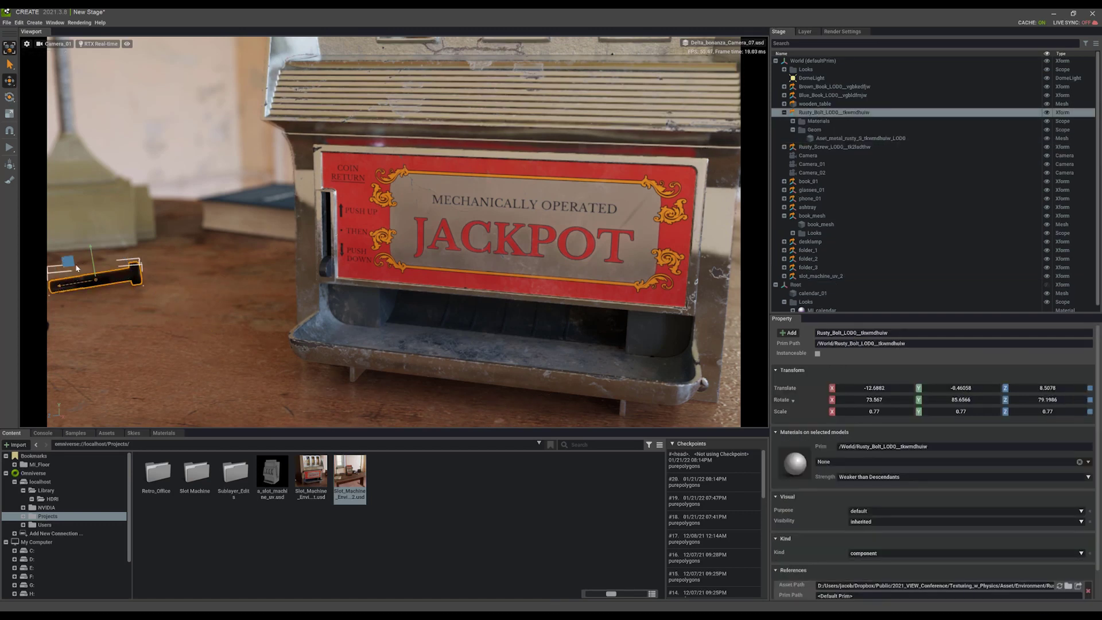
pyautogui.hotkey('ctrl', 'd')
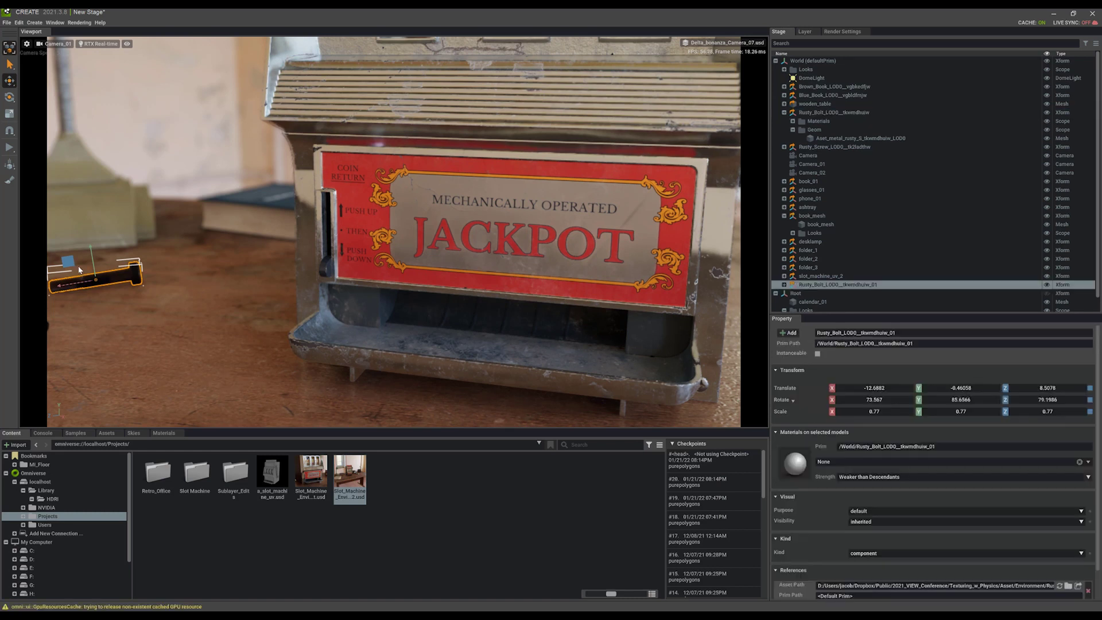
pyautogui.moveTo(69, 263); pyautogui.dragTo(198, 247)
pyautogui.press('e')
pyautogui.press('w')
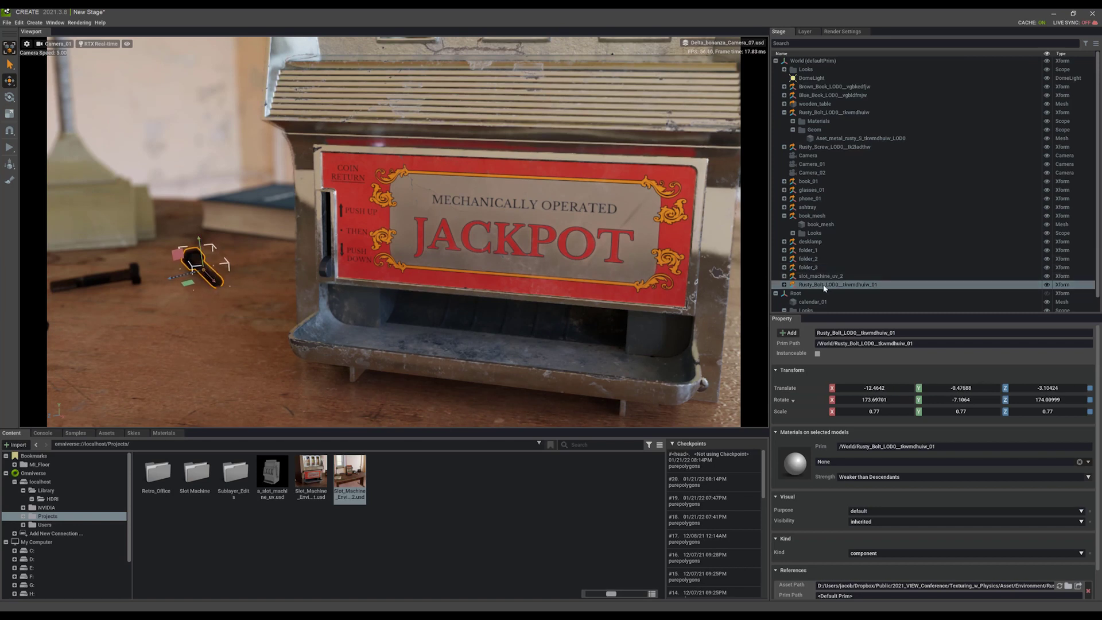
# Duplicate the bolt together with Rusty_Screw, then rotate and move those copies up the table.
pyautogui.keyDown('ctrl'); pyautogui.click(839, 147); pyautogui.keyUp('ctrl')
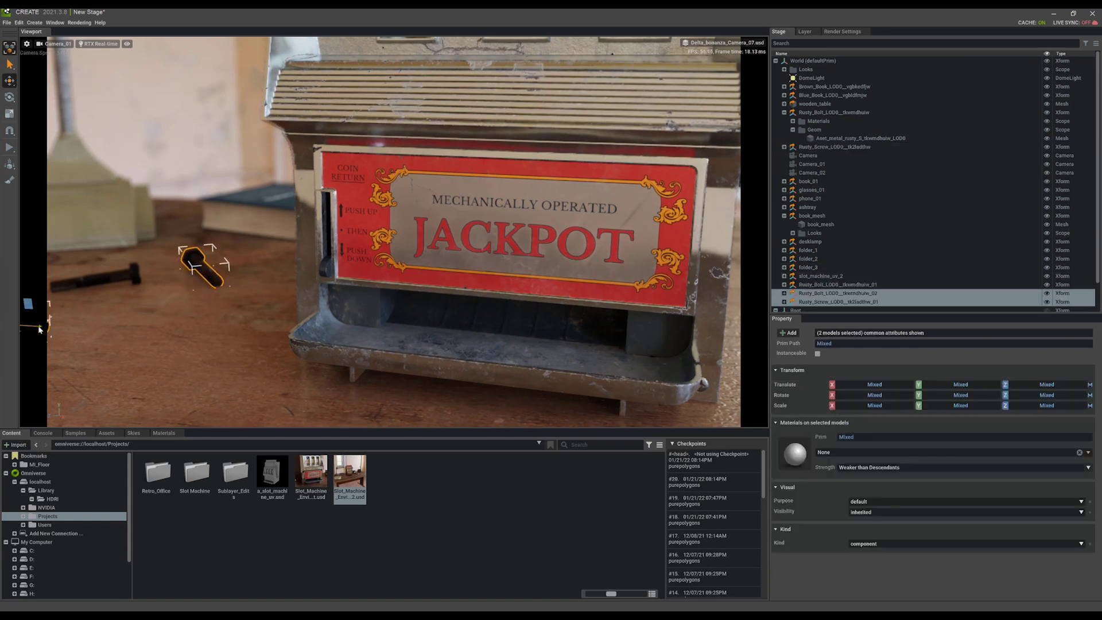
pyautogui.hotkey('ctrl', 'd')
pyautogui.moveTo(50, 333); pyautogui.dragTo(200, 338)
pyautogui.press('e')
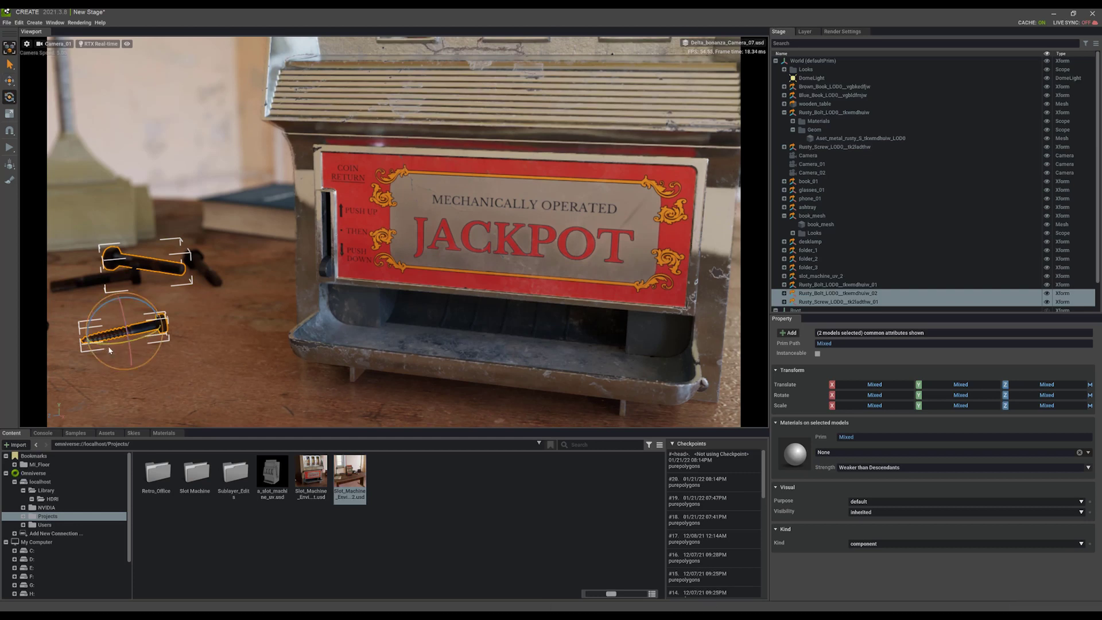
pyautogui.press('w')
pyautogui.moveTo(113, 341); pyautogui.dragTo(189, 313)
# Clear the selection and make Root Layer the authoring layer.
pyautogui.press('Escape')
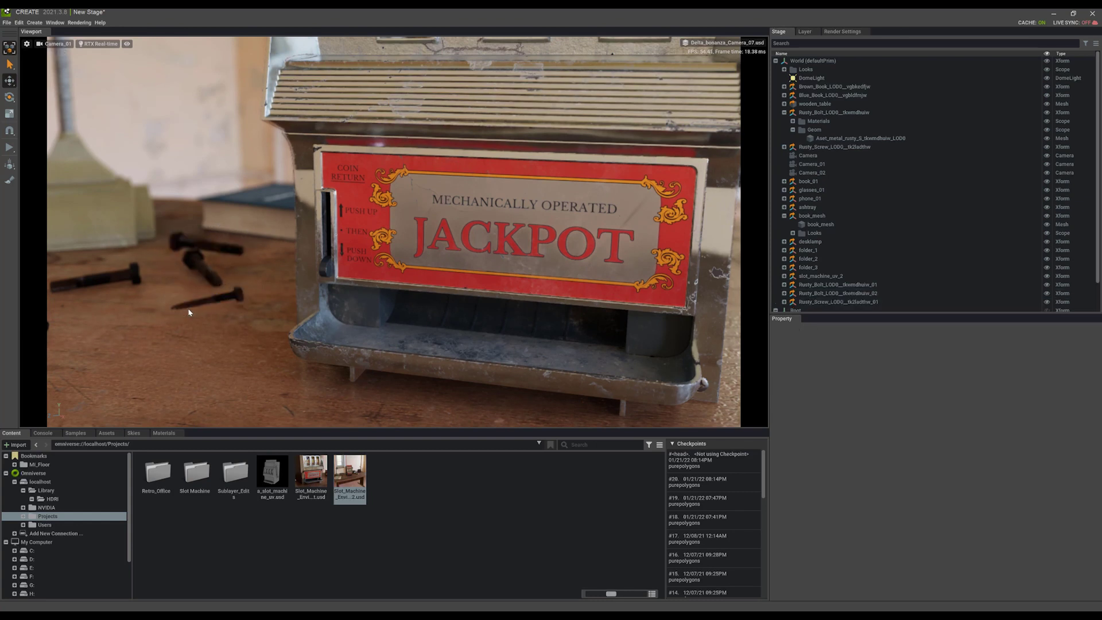
pyautogui.click(805, 33)
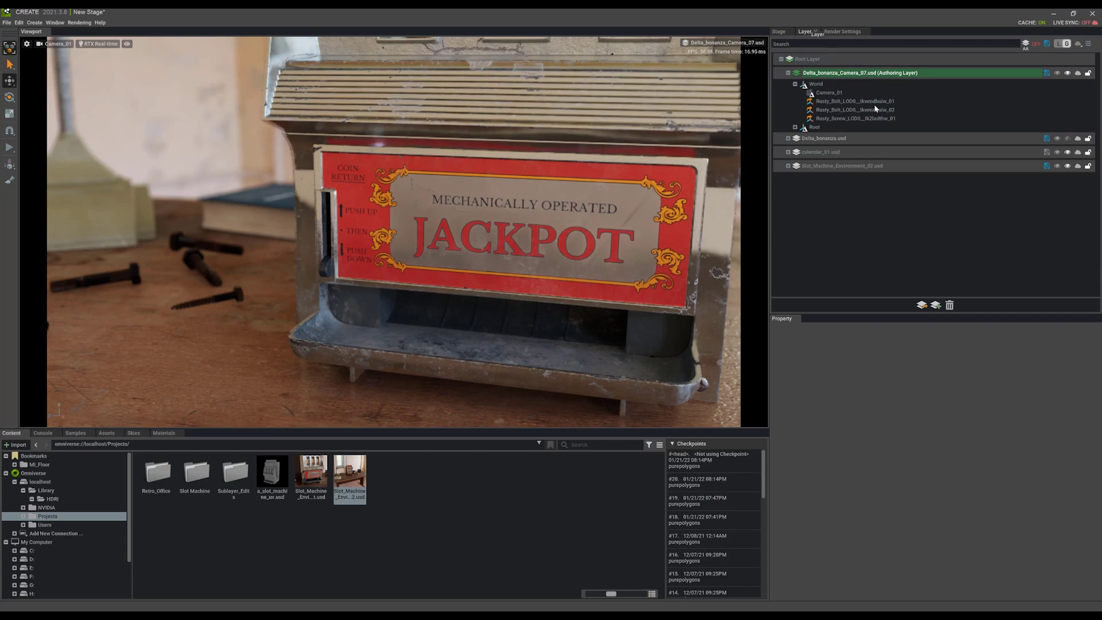
pyautogui.click(1068, 73)
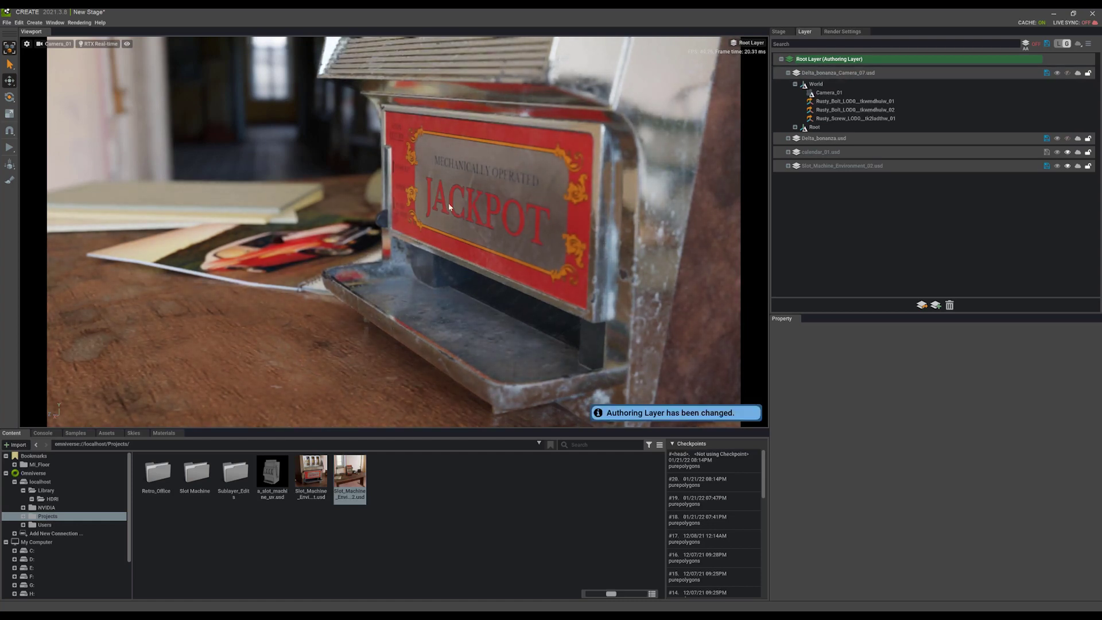
# Turn the Delta_bonanza_Camera_07.usd sublayer's visibility back on.
pyautogui.moveTo(422, 194); pyautogui.dragTo(371, 202, button='right')
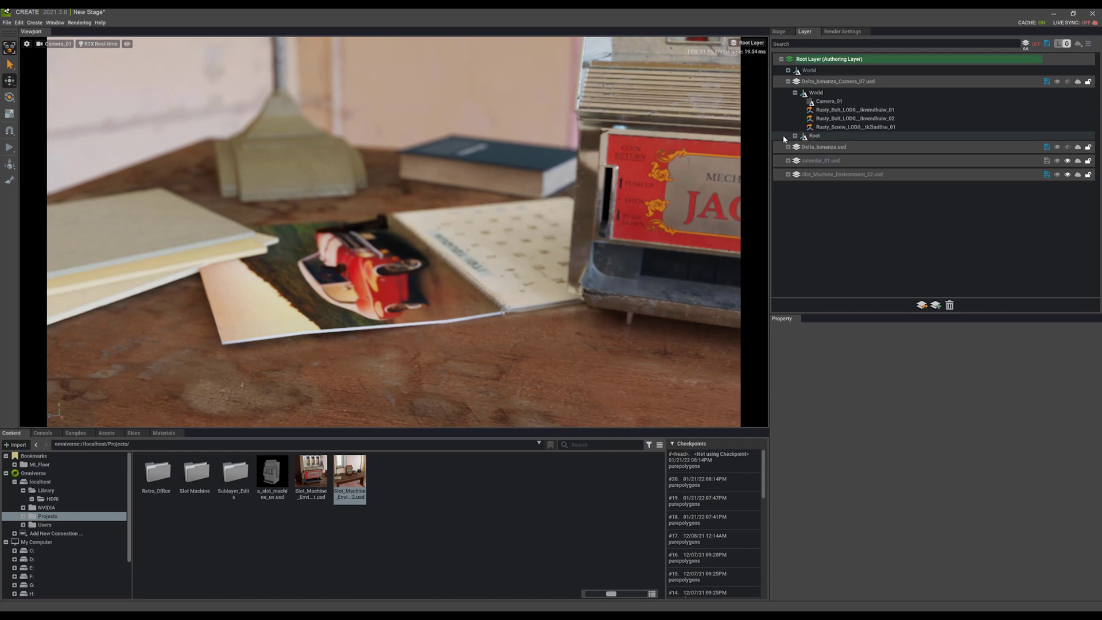
pyautogui.hotkey('ctrl', 'z')
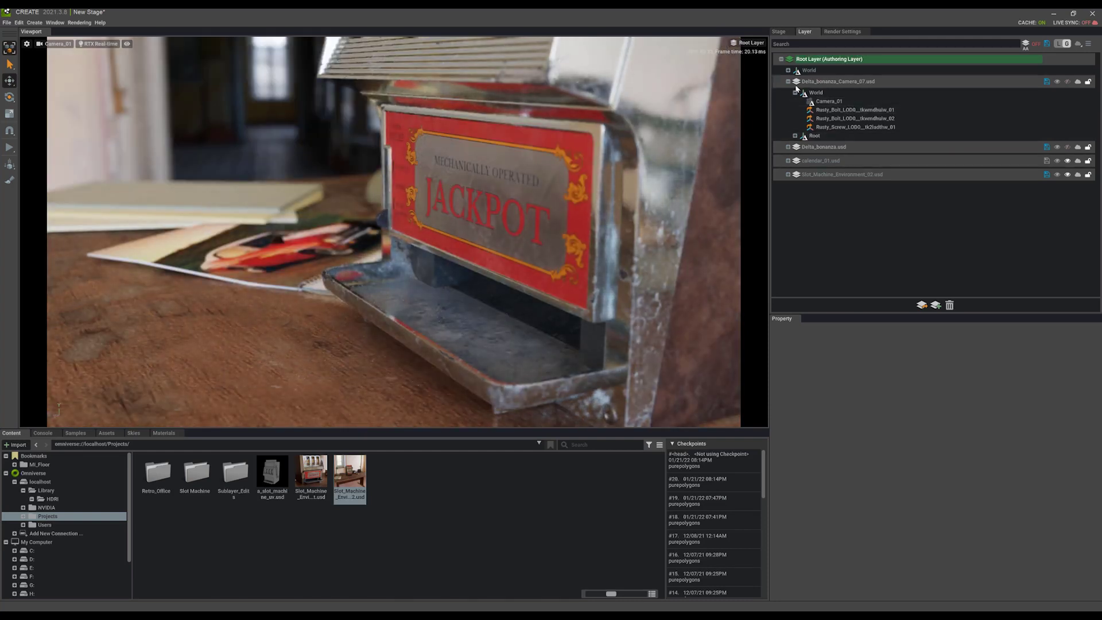
pyautogui.click(1068, 82)
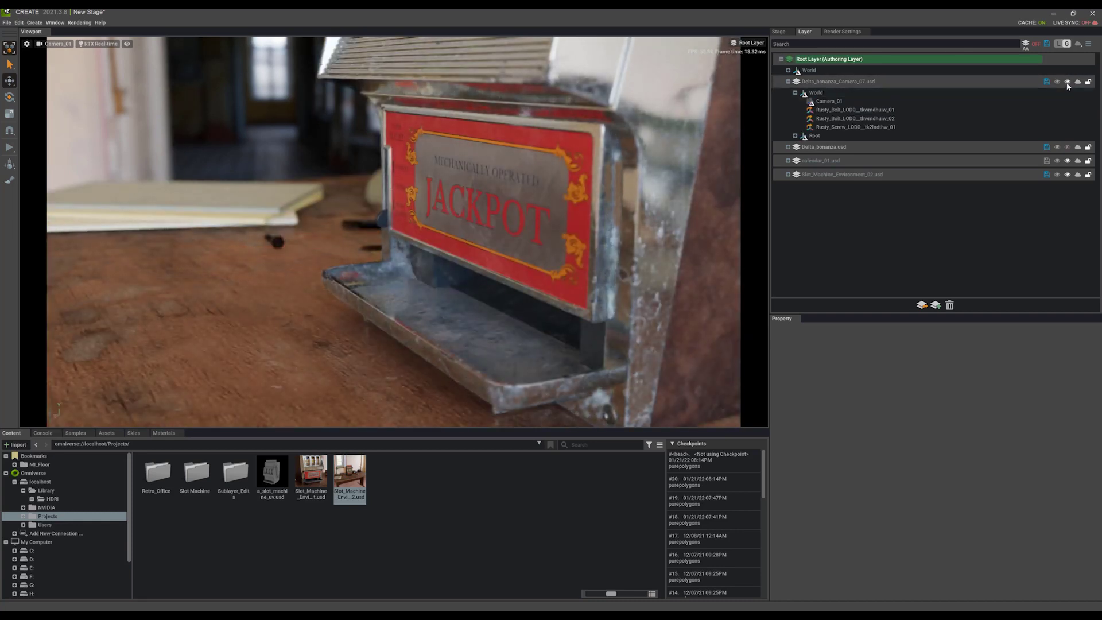
pyautogui.click(57, 44)
# Switch the viewport to the Perspective camera and collapse the Delta_bonanza_Camera_07.usd layer row.
pyautogui.click(77, 57)
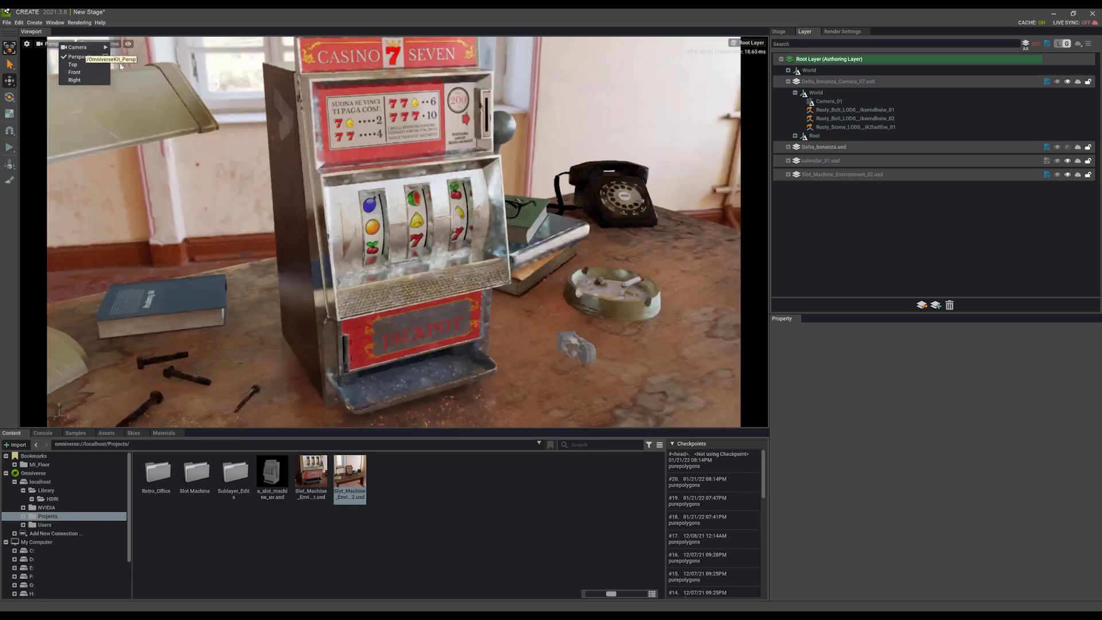
pyautogui.moveTo(402, 241); pyautogui.dragTo(364, 225, button='right')
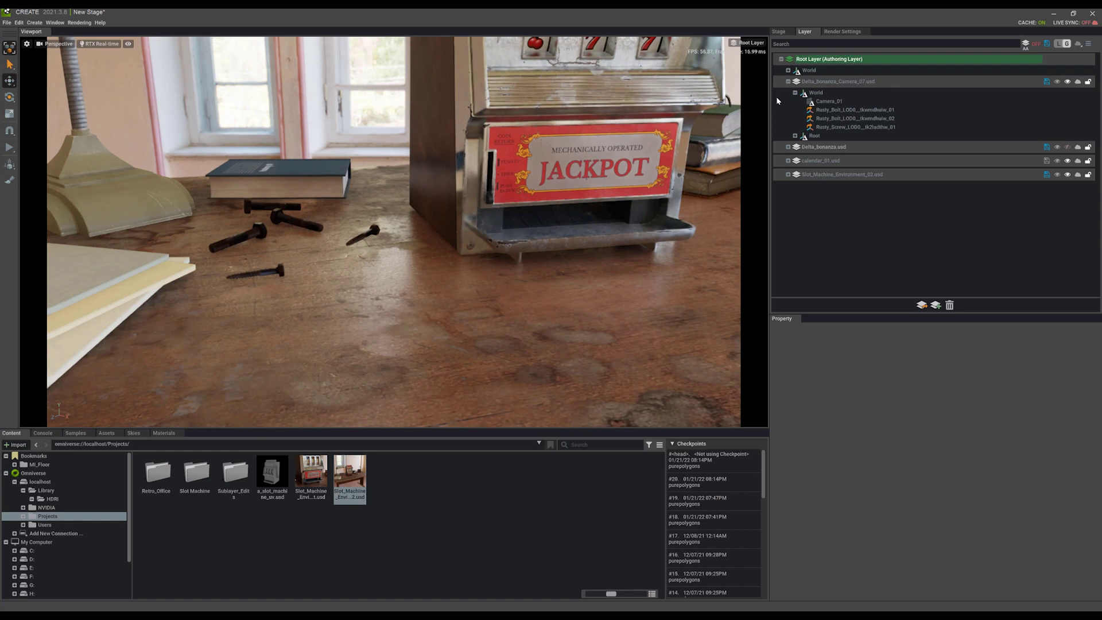
pyautogui.click(864, 83)
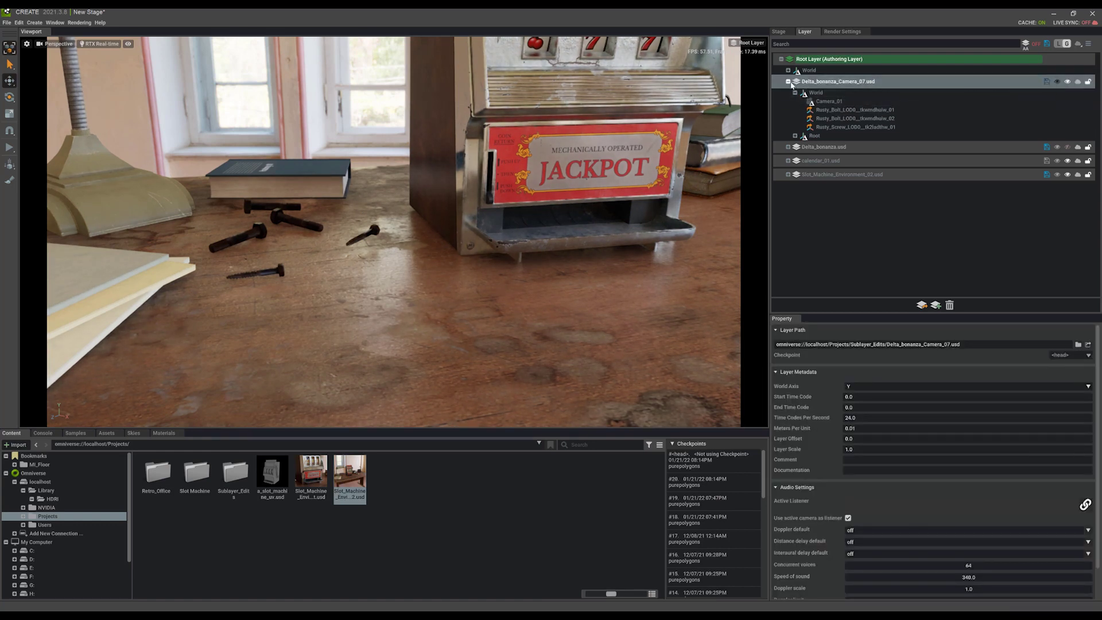
pyautogui.click(789, 81)
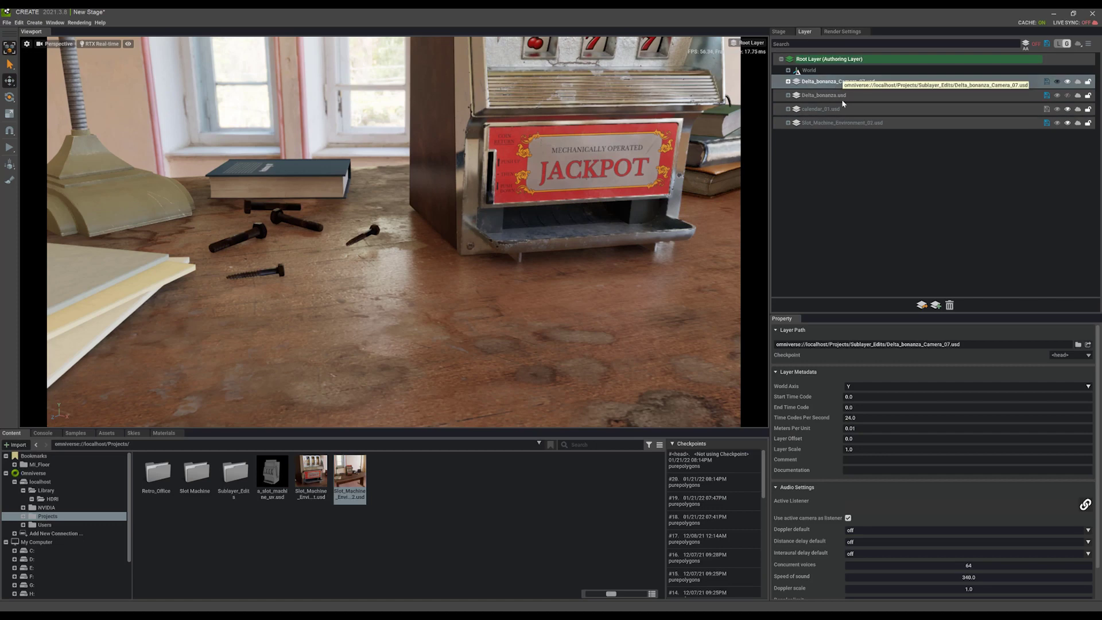
# Orbit and pull back to frame the whole slot machine from the front.
pyautogui.keyDown('alt'); pyautogui.moveTo(517, 224); pyautogui.dragTo(486, 226); pyautogui.keyUp('alt')
pyautogui.keyDown('alt'); pyautogui.moveTo(485, 225); pyautogui.dragTo(474, 178, button='right'); pyautogui.keyUp('alt')
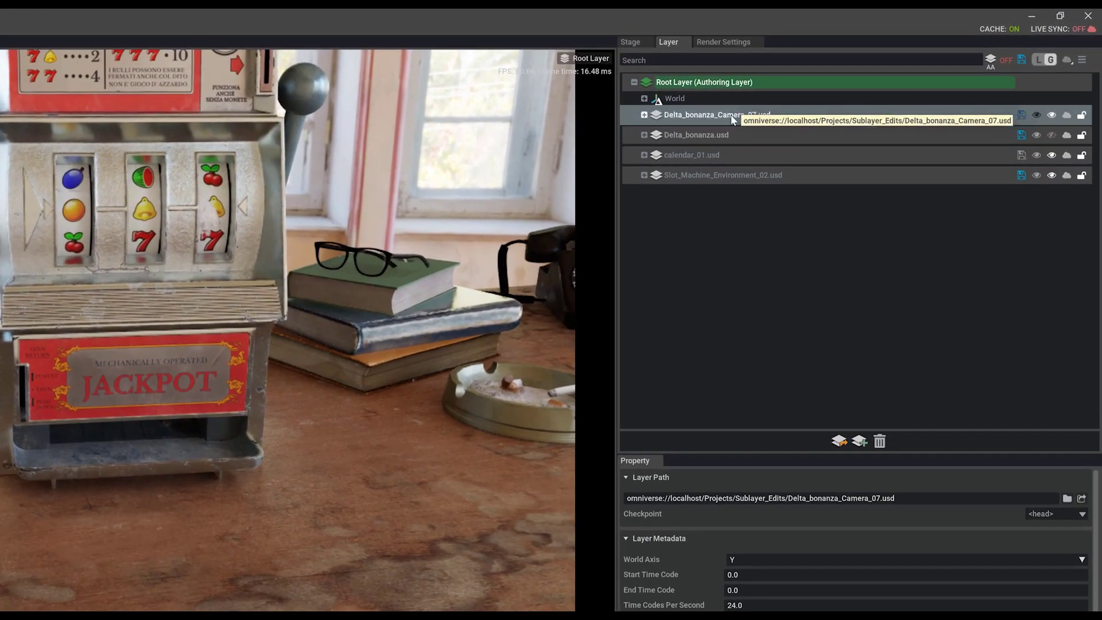
pyautogui.rightClick(732, 118)
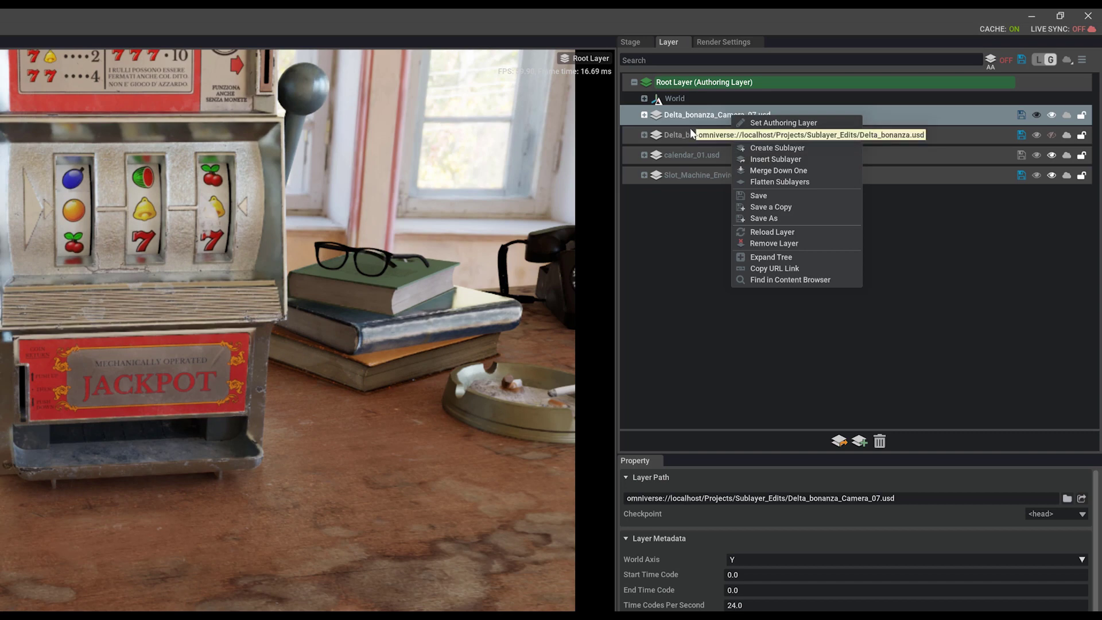
# Use Merge Down One to fold Delta_bonanza.usd into Delta_bonanza_Camera_07.usd, then inspect the merged layer.
pyautogui.click(776, 170)
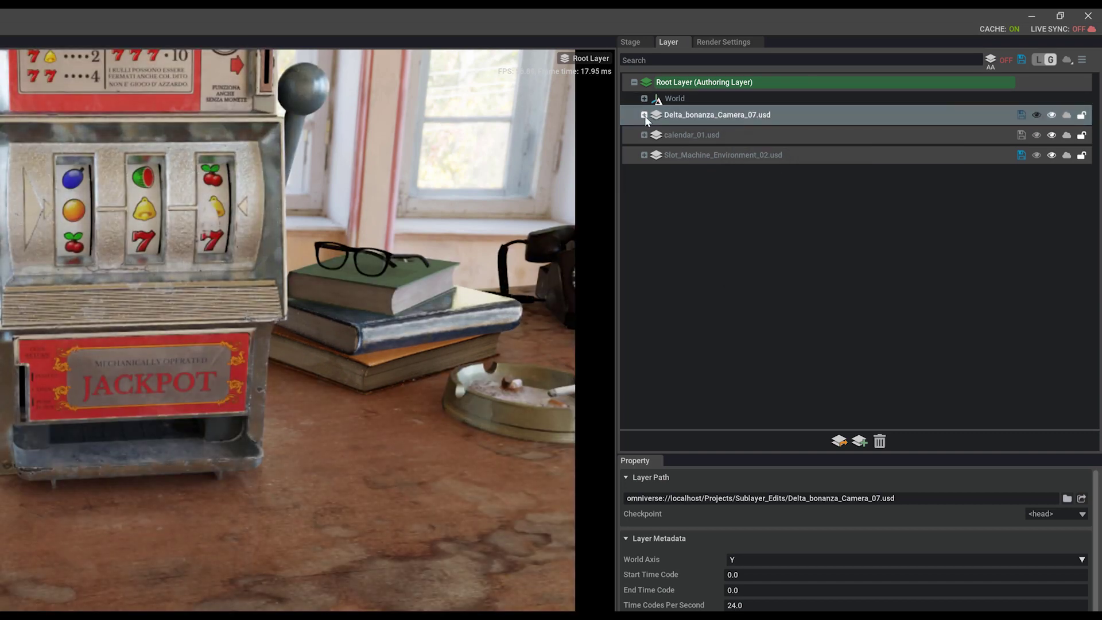
pyautogui.click(644, 115)
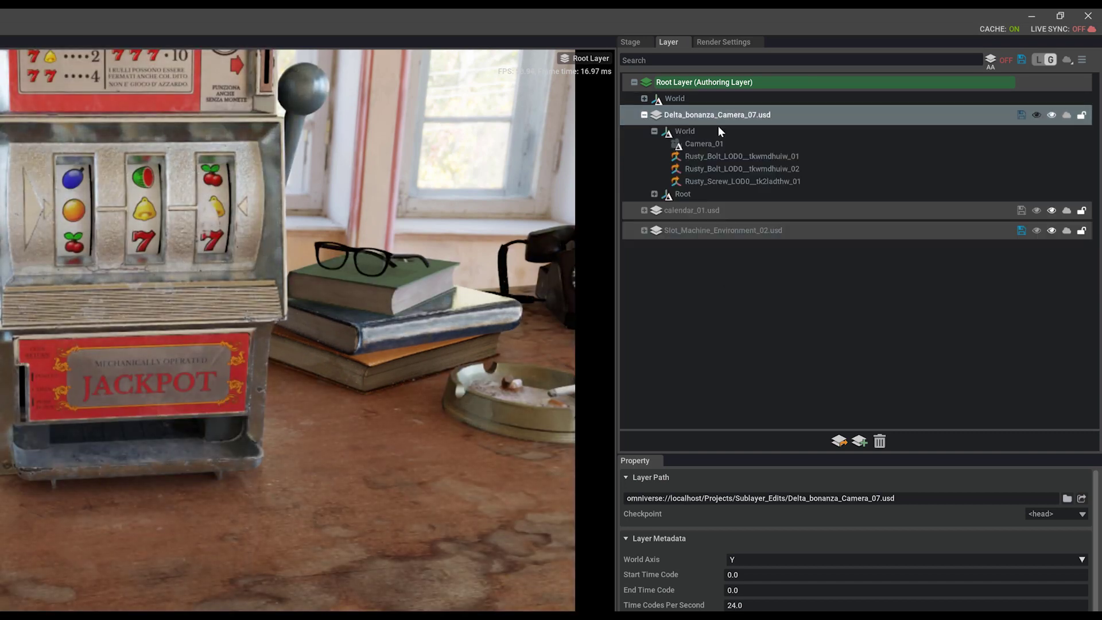
pyautogui.click(643, 116)
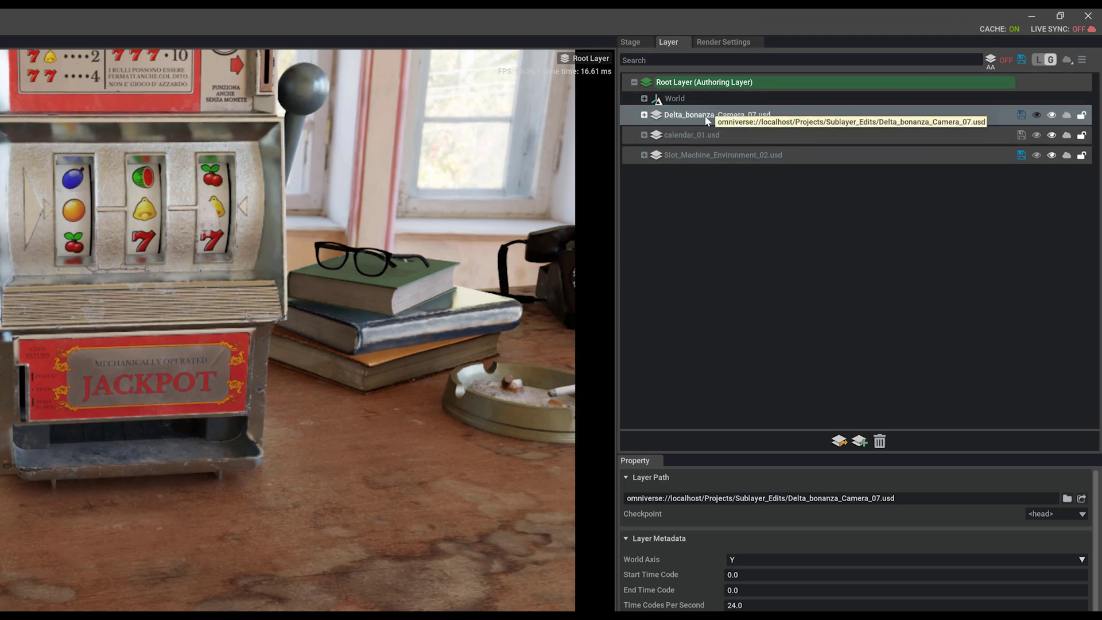
pyautogui.rightClick(705, 116)
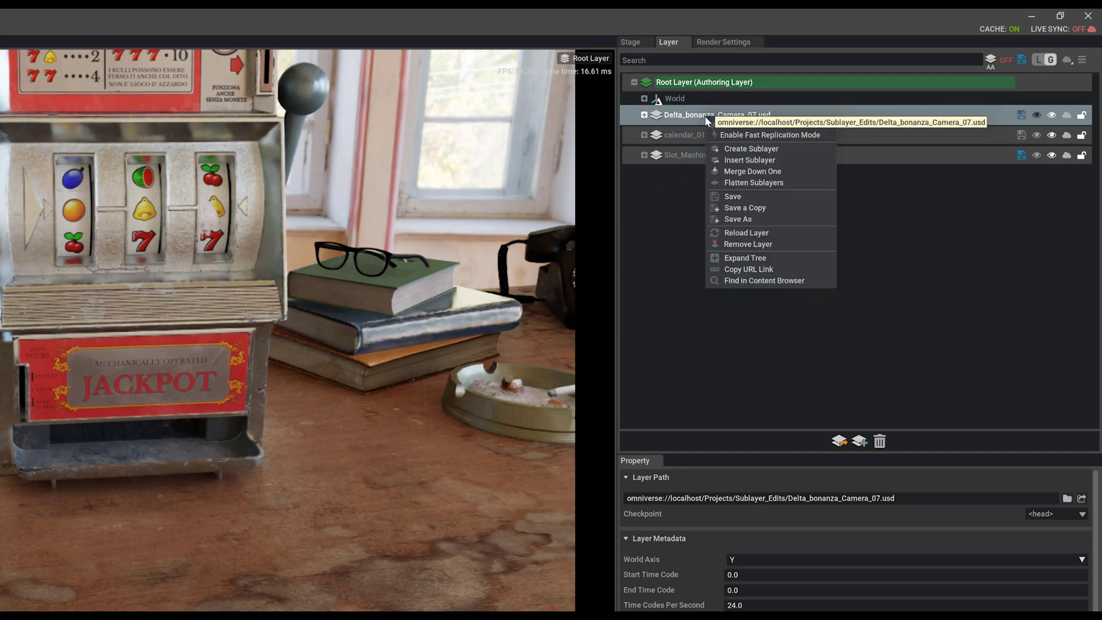
# Choose the flatten-sublayers action from the layer menu and orbit around the slot machine.
pyautogui.click(748, 182)
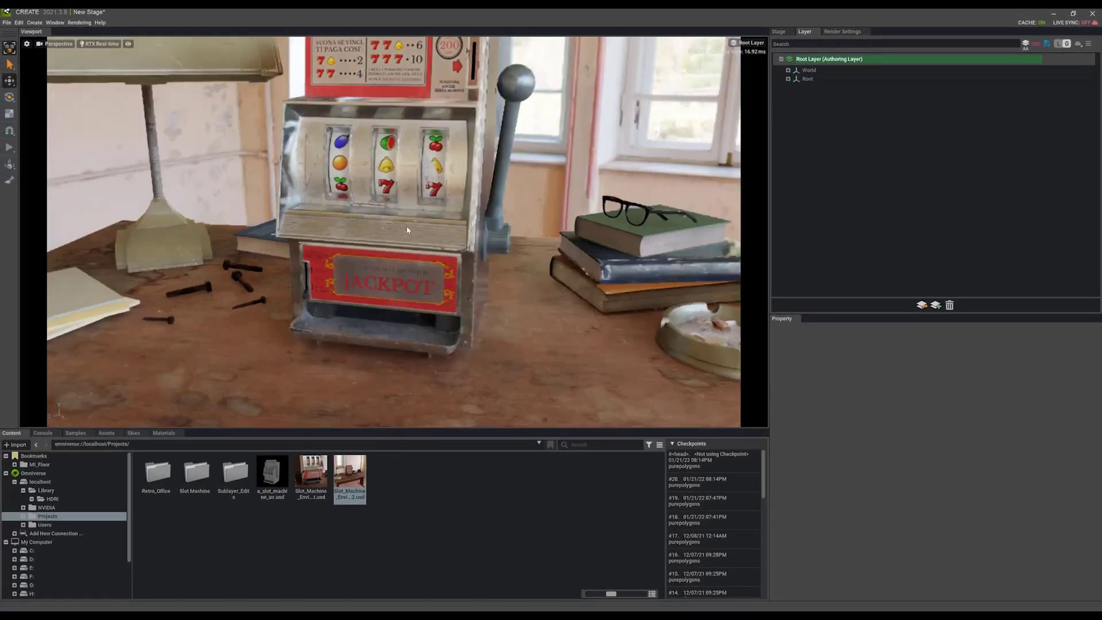
pyautogui.moveTo(408, 230); pyautogui.dragTo(446, 238, button='right')
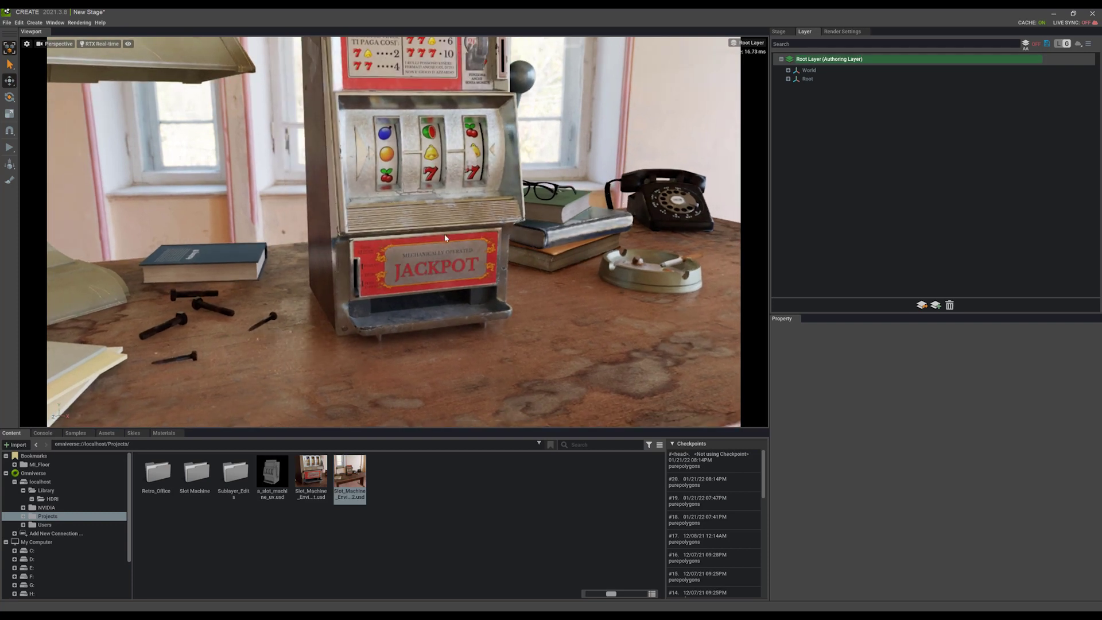
pyautogui.moveTo(456, 219); pyautogui.dragTo(579, 162, button='right')
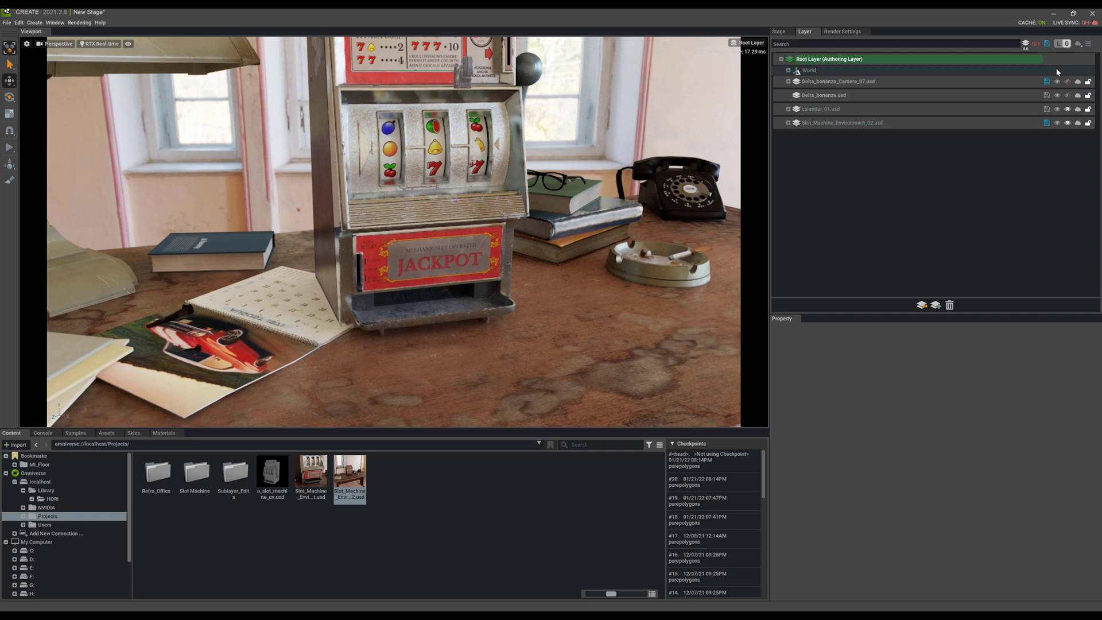
# Make Delta_bonanza.usd and Delta_bonanza_Camera_07.usd visible and expand the camera layer's contents.
pyautogui.click(1068, 96)
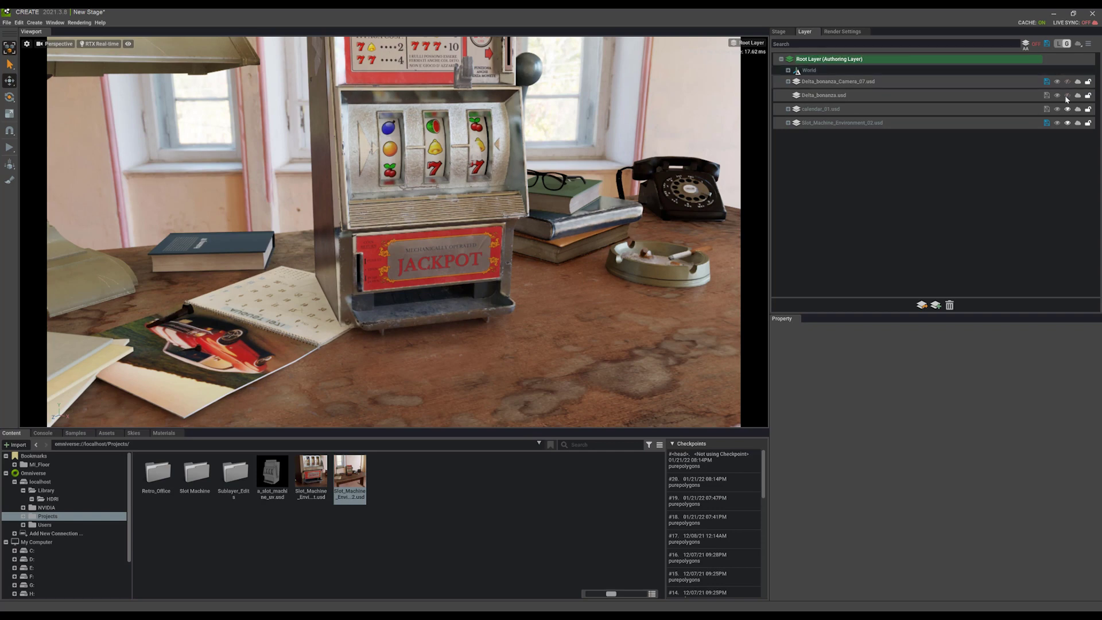
pyautogui.click(1068, 82)
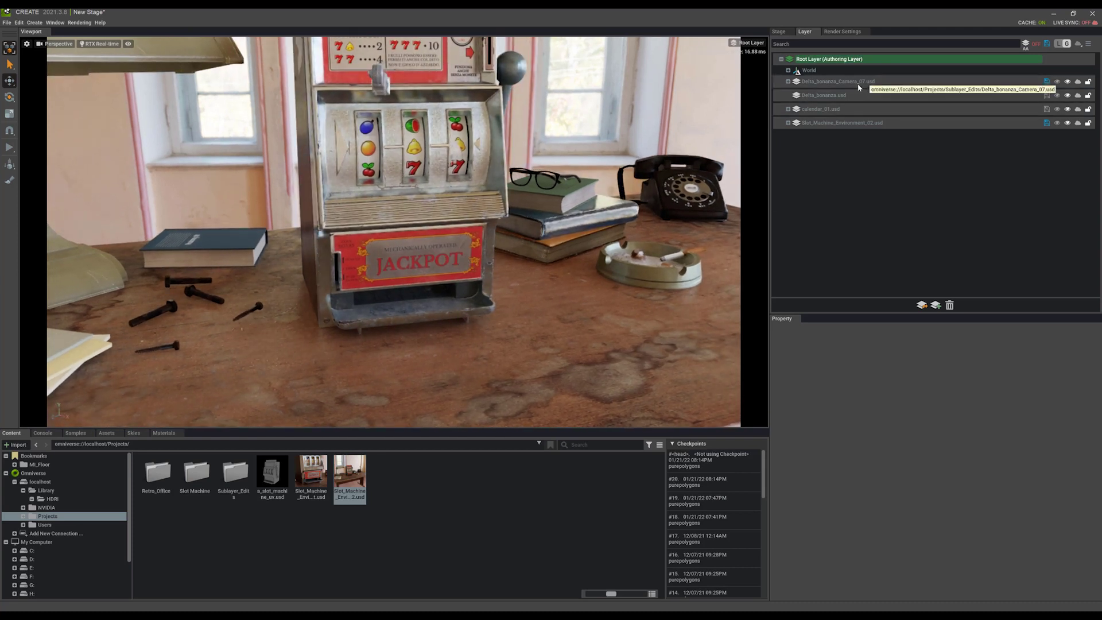
pyautogui.click(789, 82)
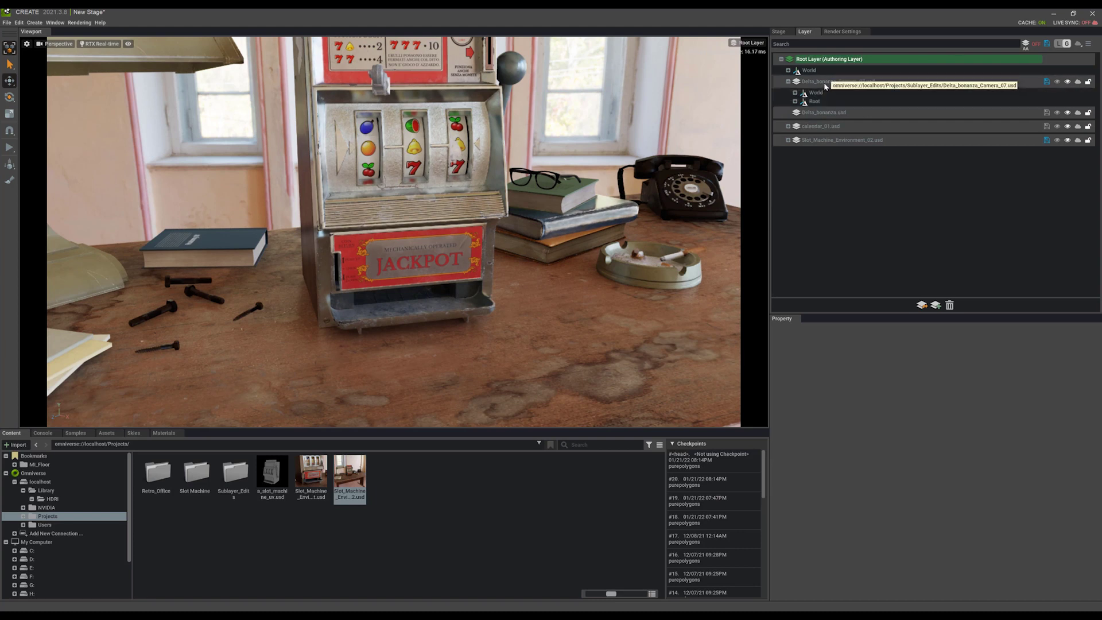
# Set Delta_bonanza_Camera_07.usd as the authoring layer, then inspect the slot machine's OmniPBR material.
pyautogui.doubleClick(834, 82)
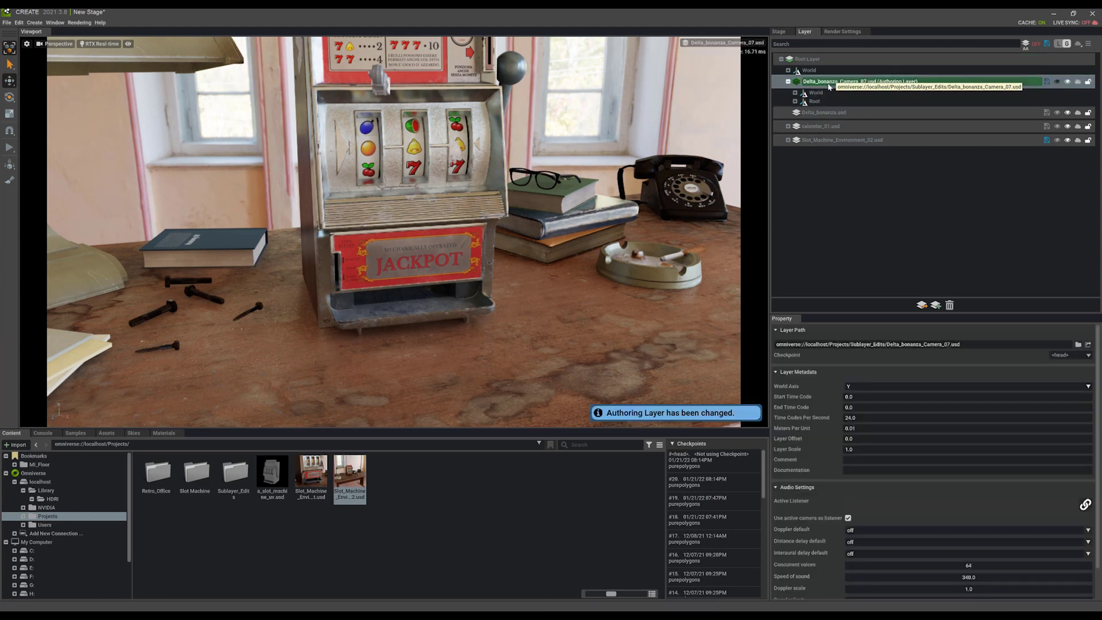
pyautogui.click(779, 32)
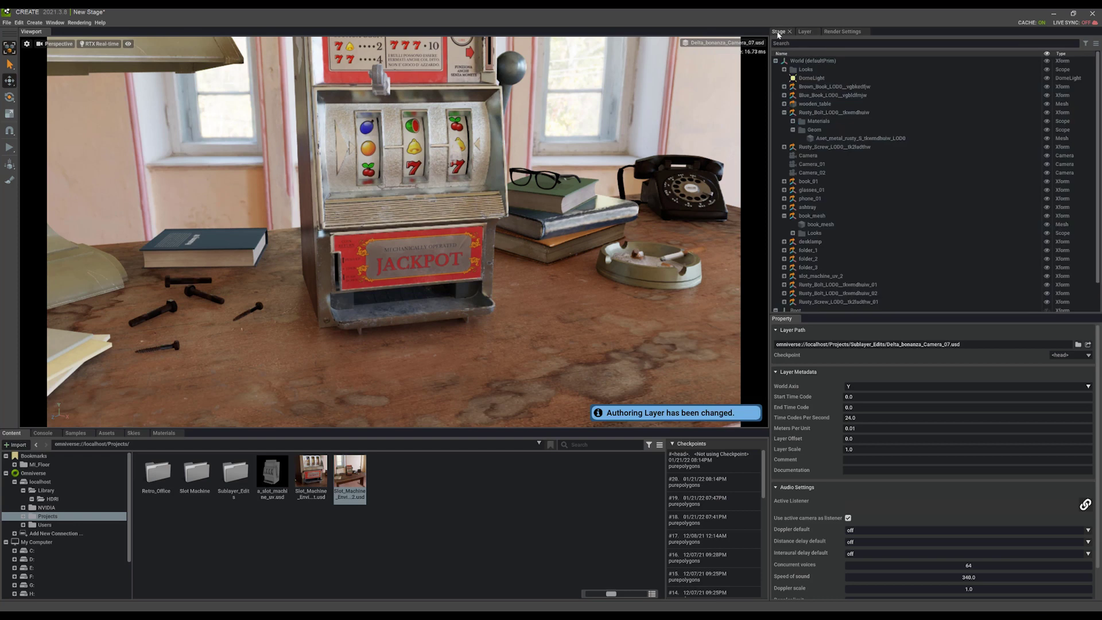
pyautogui.click(461, 202)
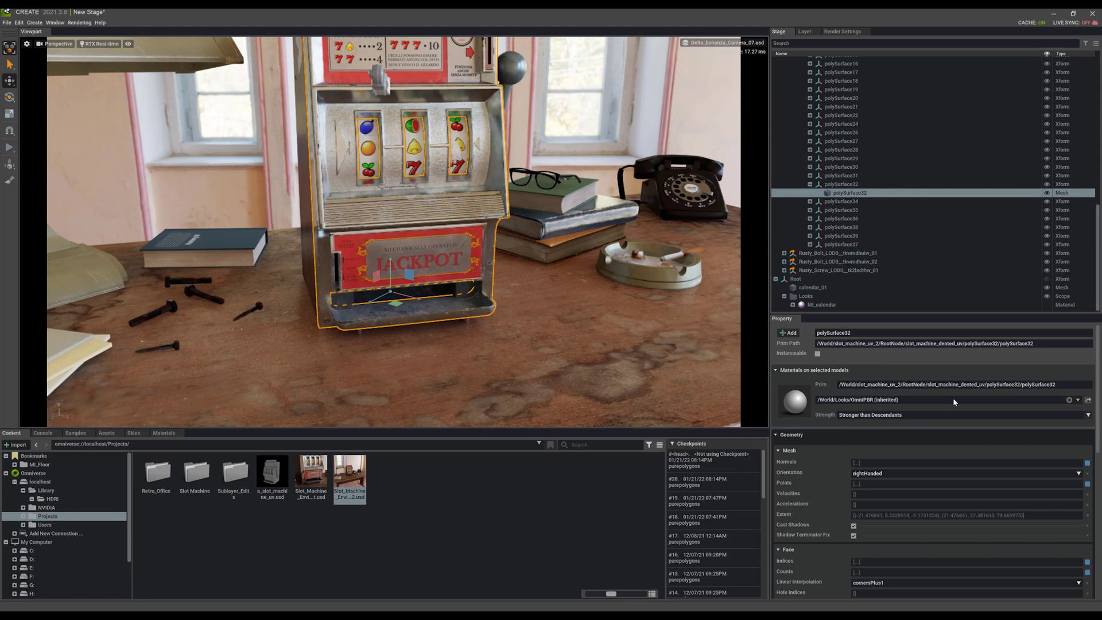
pyautogui.click(1088, 401)
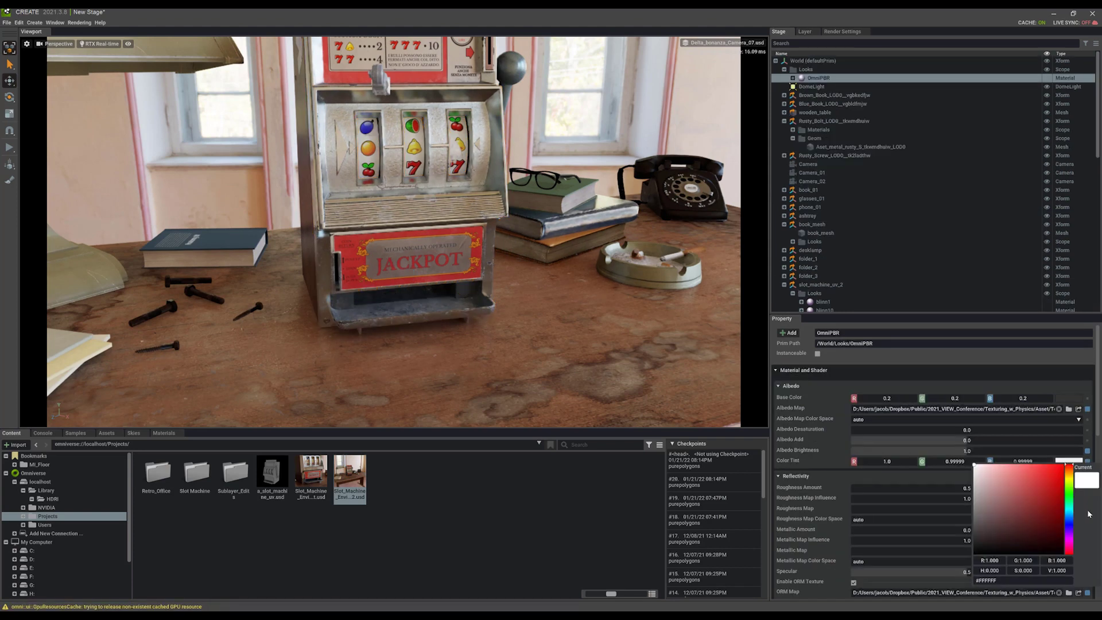
pyautogui.click(807, 34)
pyautogui.click(806, 32)
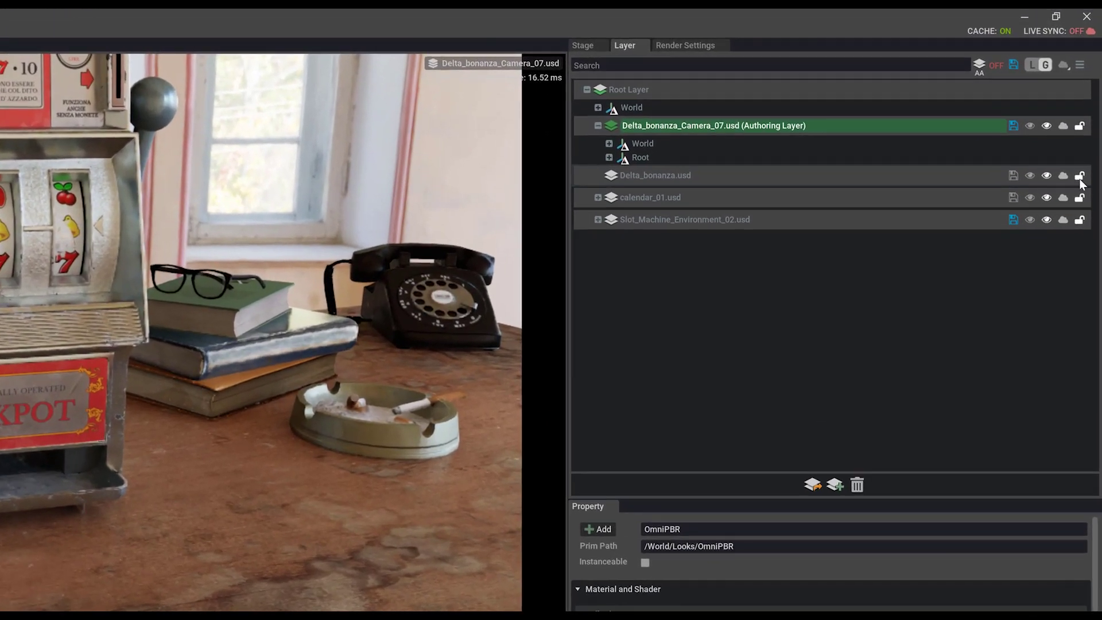
# Lock the Delta_bonanza.usd, calendar_01.usd and Slot_Machine_Environment_02.usd layers.
pyautogui.click(1080, 177)
pyautogui.click(1080, 198)
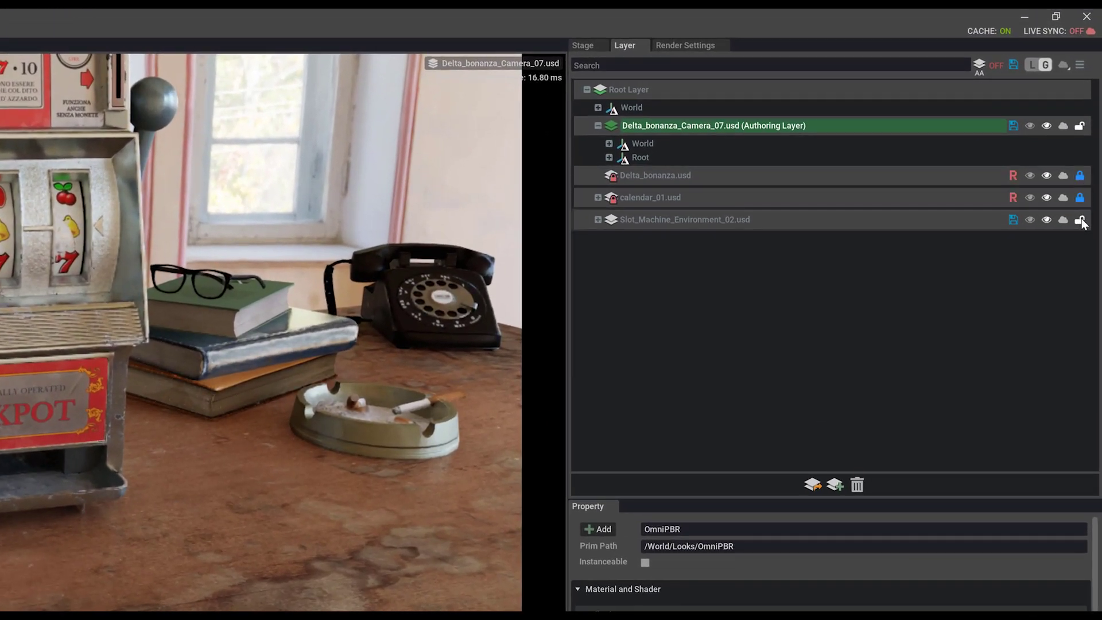
pyautogui.click(1080, 220)
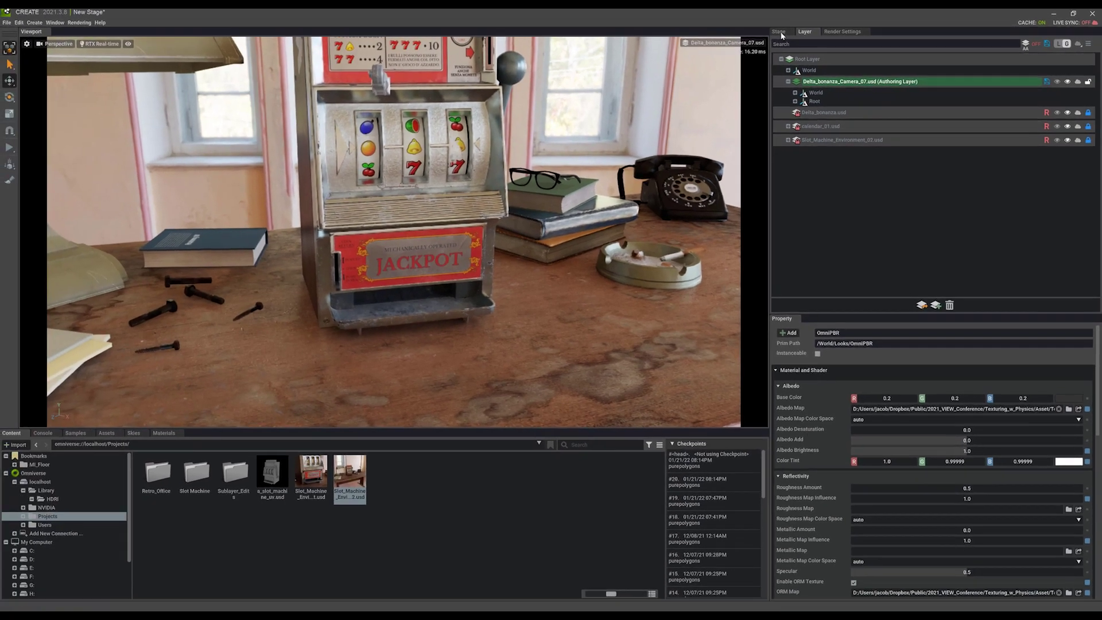
# Change the slot machine's OmniPBR Color Tint from white to red.
pyautogui.click(583, 45)
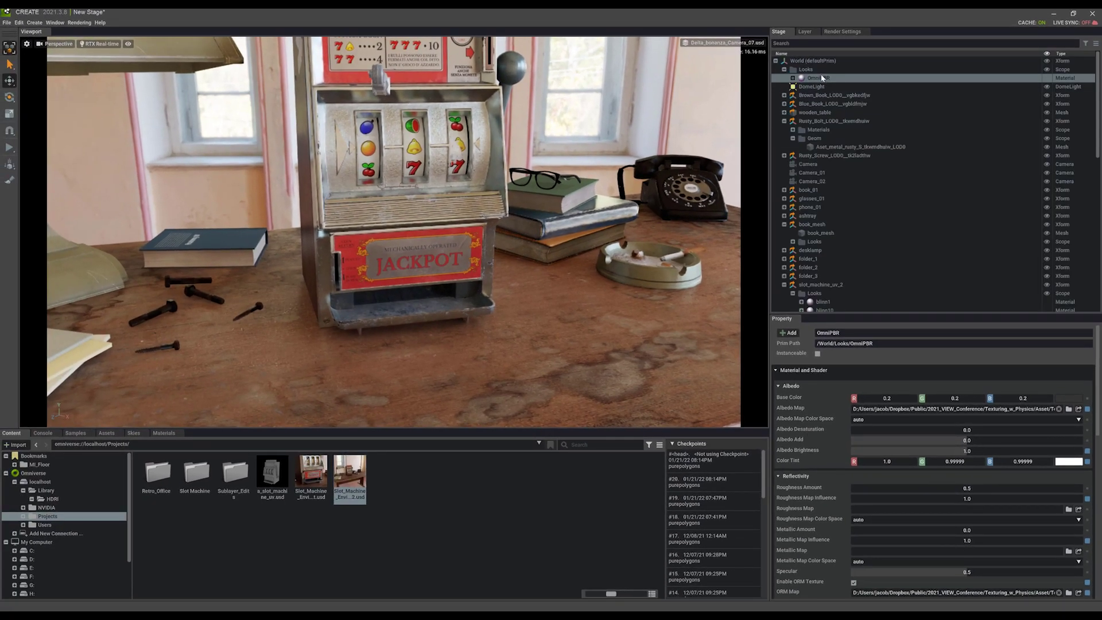
pyautogui.click(1069, 461)
pyautogui.moveTo(1001, 489); pyautogui.dragTo(1057, 477)
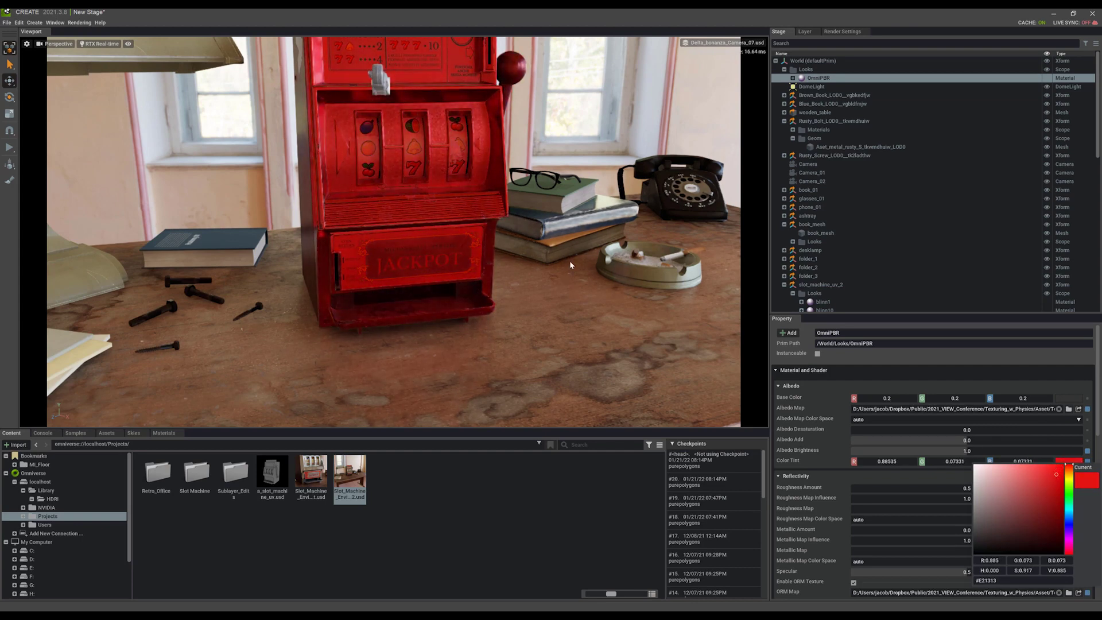
pyautogui.click(591, 149)
pyautogui.click(571, 128)
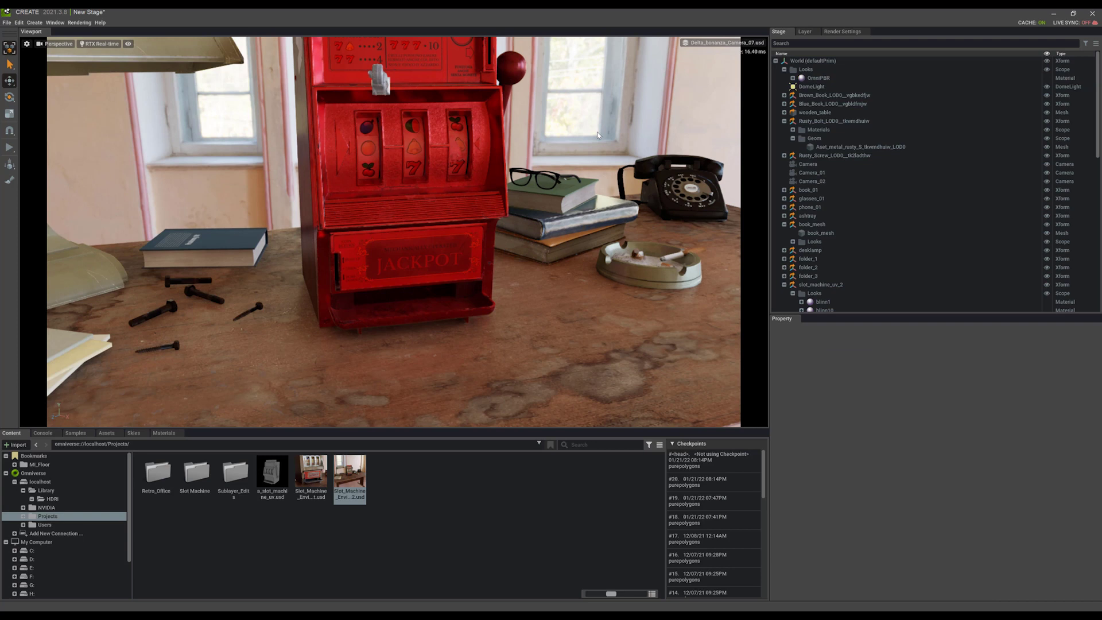
pyautogui.click(811, 87)
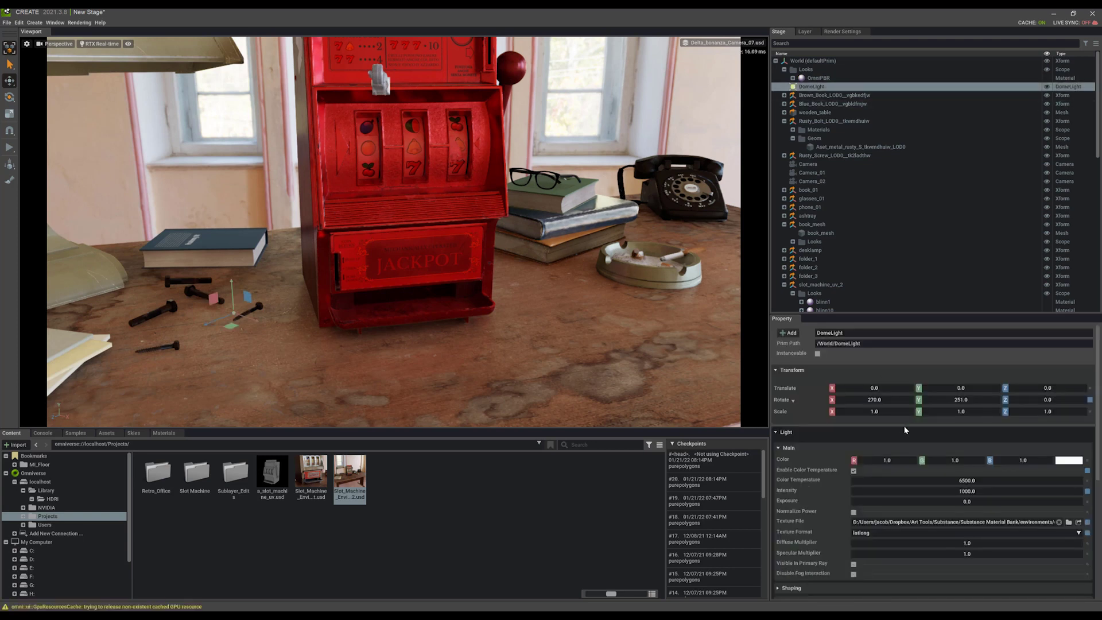
# Assign BasketballCourt_3k.hdr from Library/HDRI as the DomeLight's Texture File and orbit to view it.
pyautogui.click(52, 499)
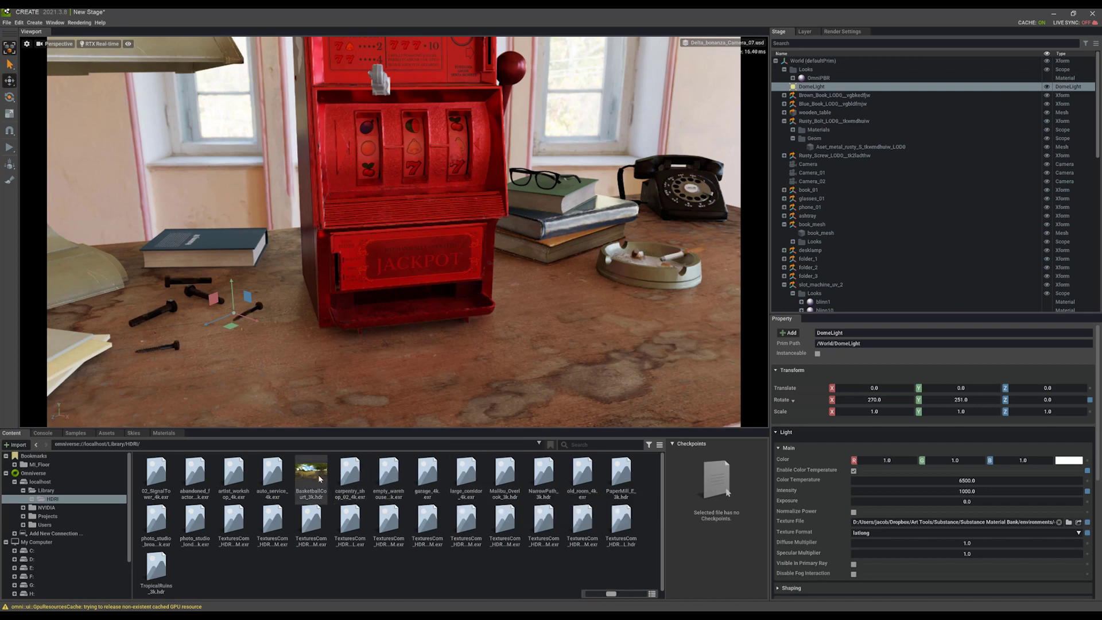
pyautogui.moveTo(311, 473); pyautogui.dragTo(895, 522)
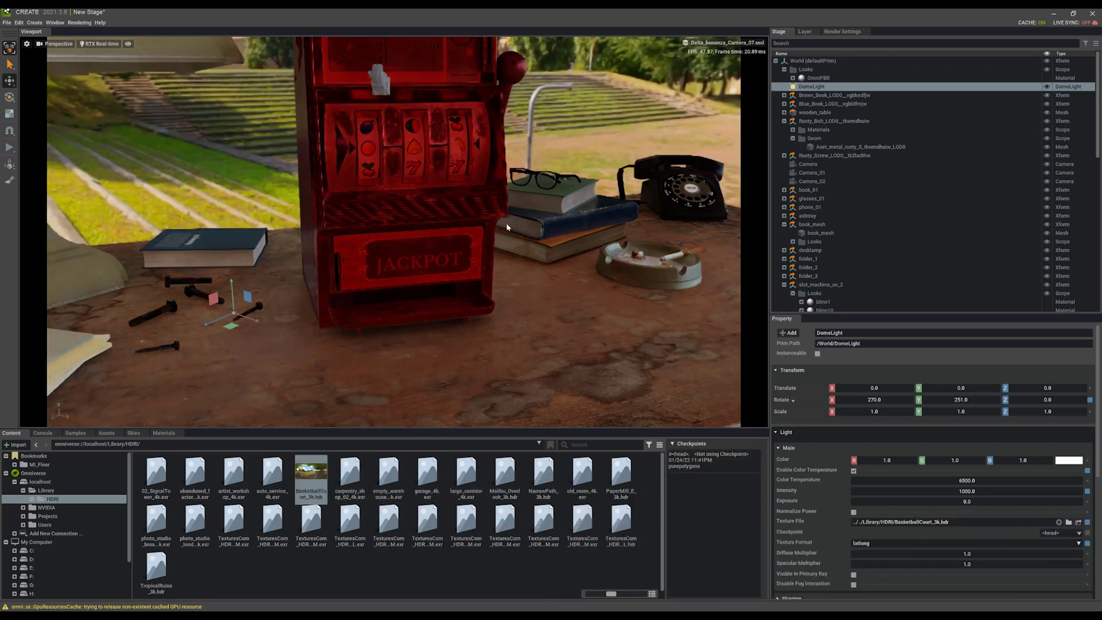
pyautogui.keyDown('alt'); pyautogui.moveTo(445, 226); pyautogui.dragTo(421, 270); pyautogui.keyUp('alt')
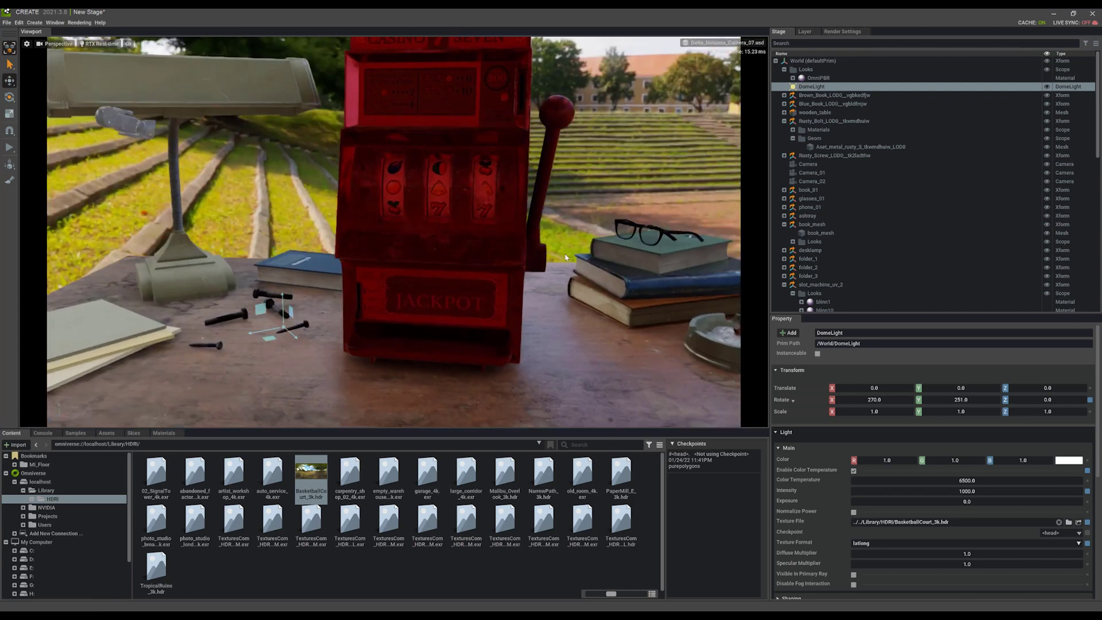
pyautogui.click(805, 31)
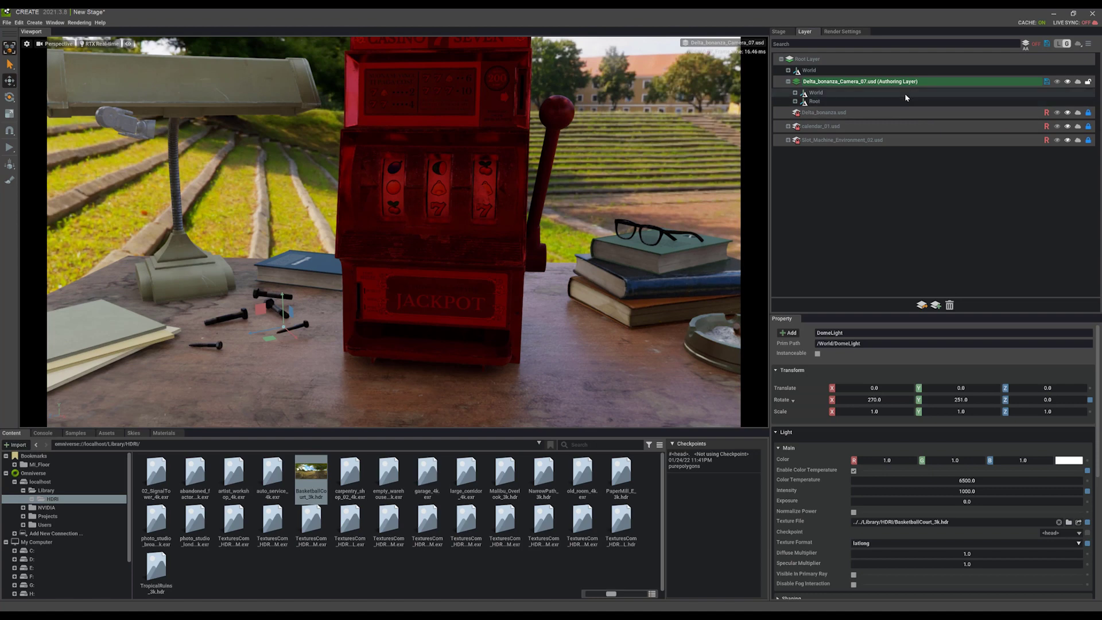
# Mute the Delta_bonanza_Camera_07.usd layer so the red tint and stadium backdrop revert.
pyautogui.click(1068, 83)
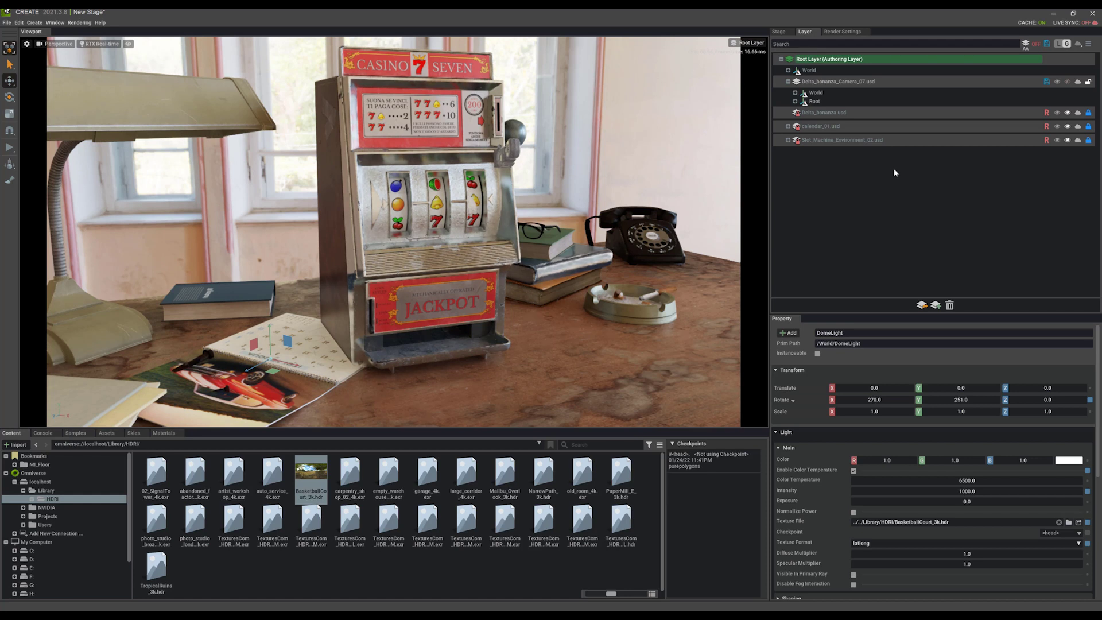
pyautogui.click(788, 82)
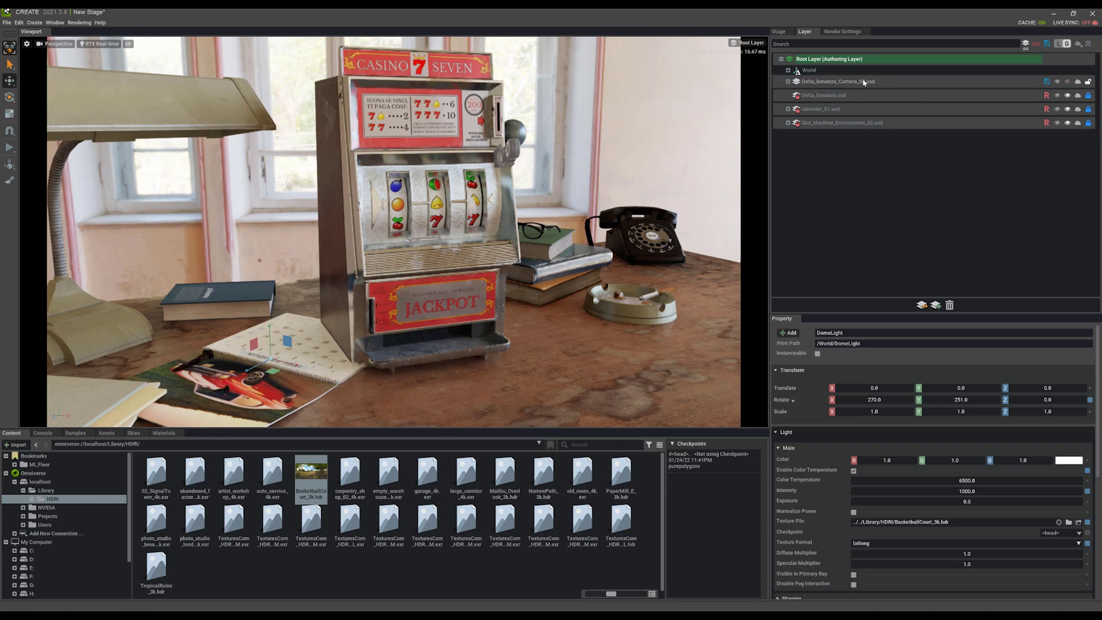
pyautogui.click(789, 84)
pyautogui.click(789, 82)
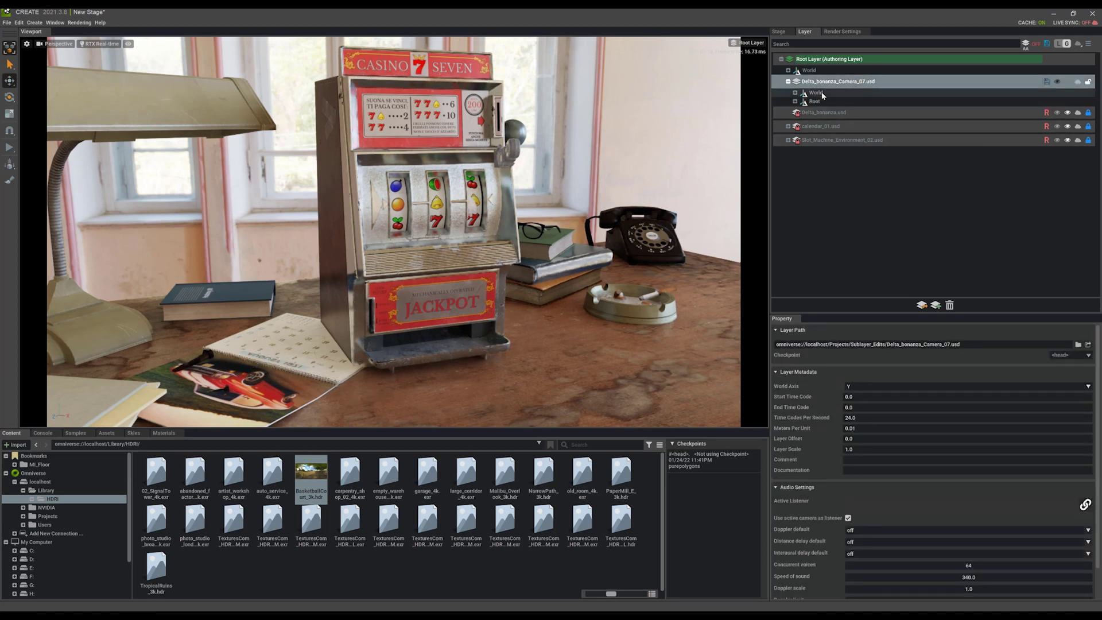
# Inspect the World and Root prims stored in the camera delta layer.
pyautogui.click(817, 94)
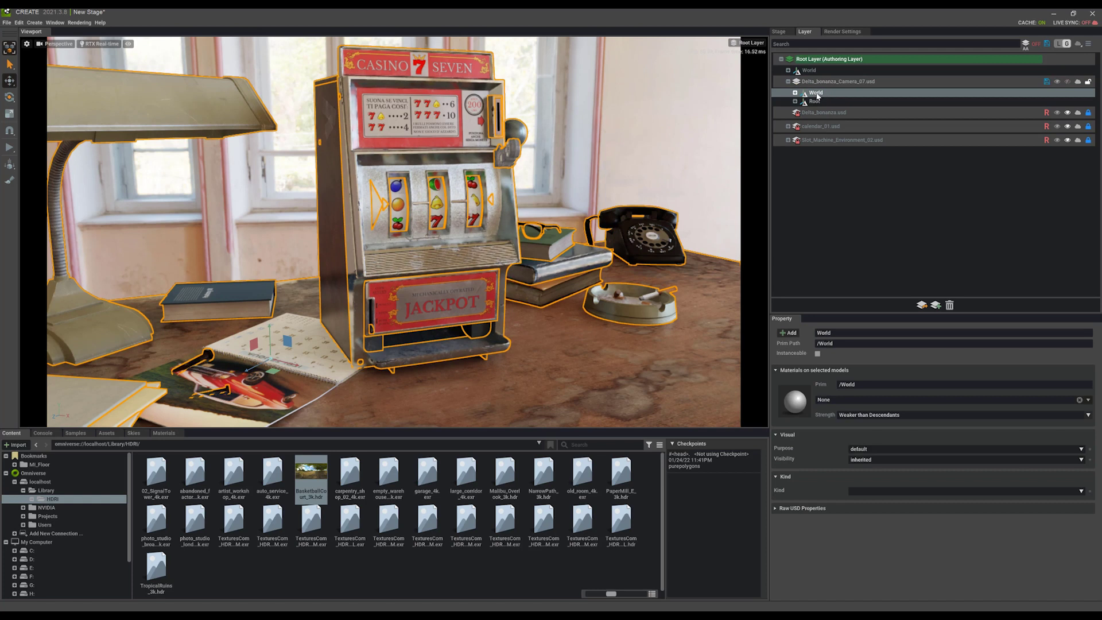
pyautogui.click(815, 101)
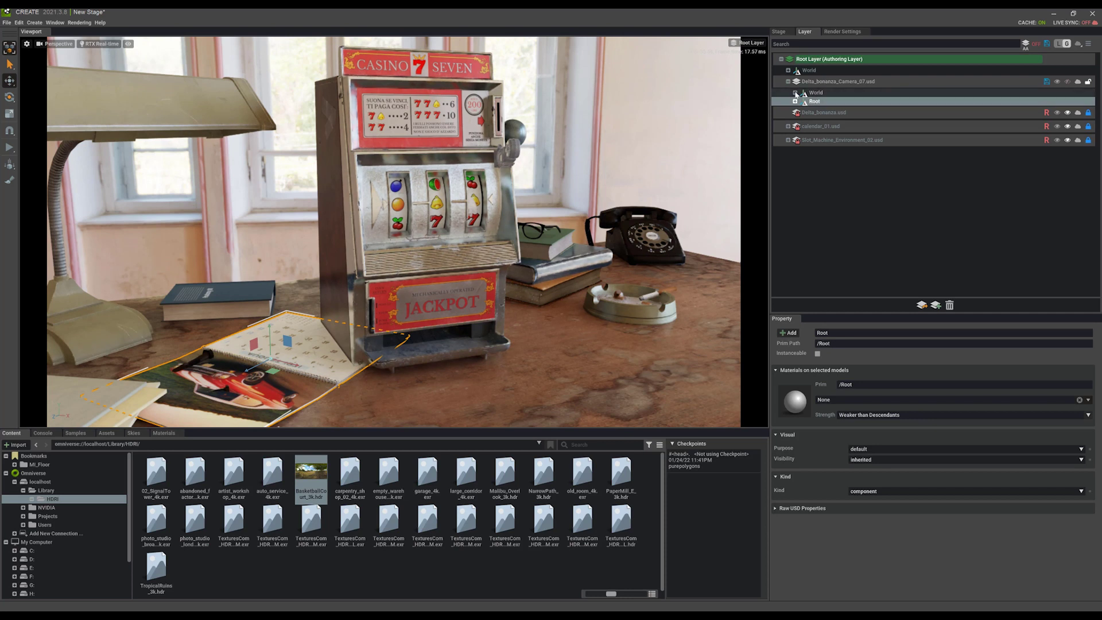
pyautogui.click(796, 93)
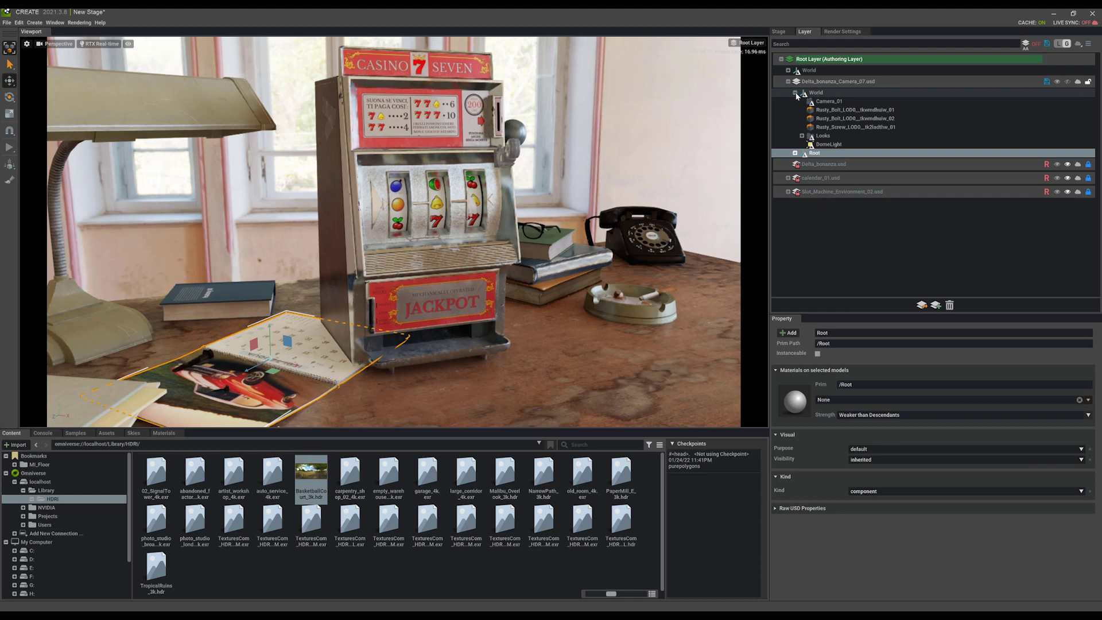
pyautogui.click(795, 93)
pyautogui.click(826, 167)
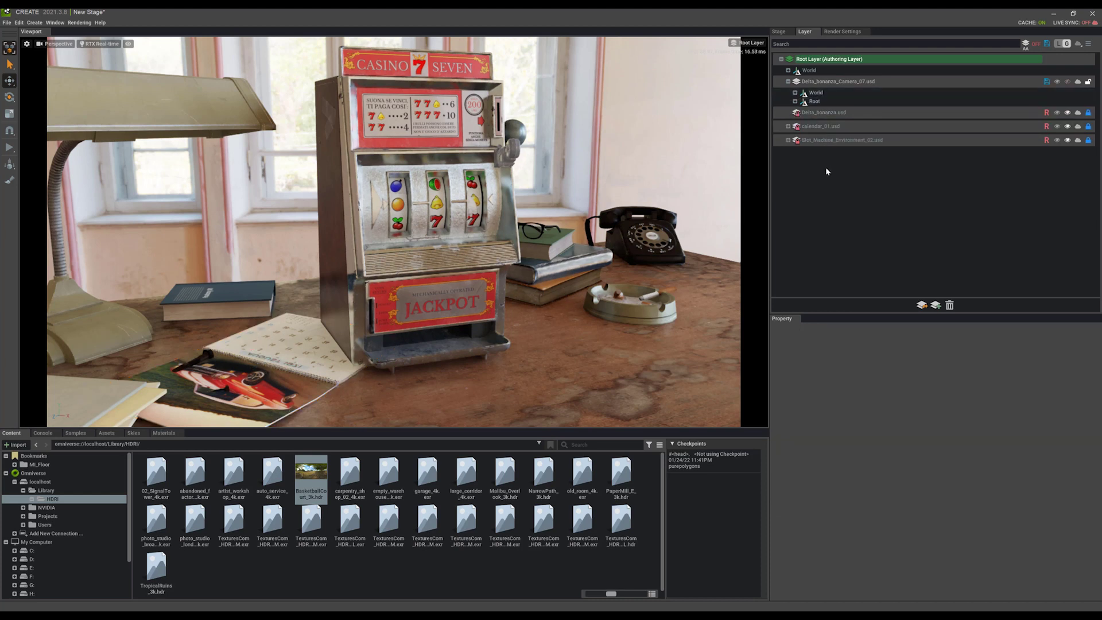